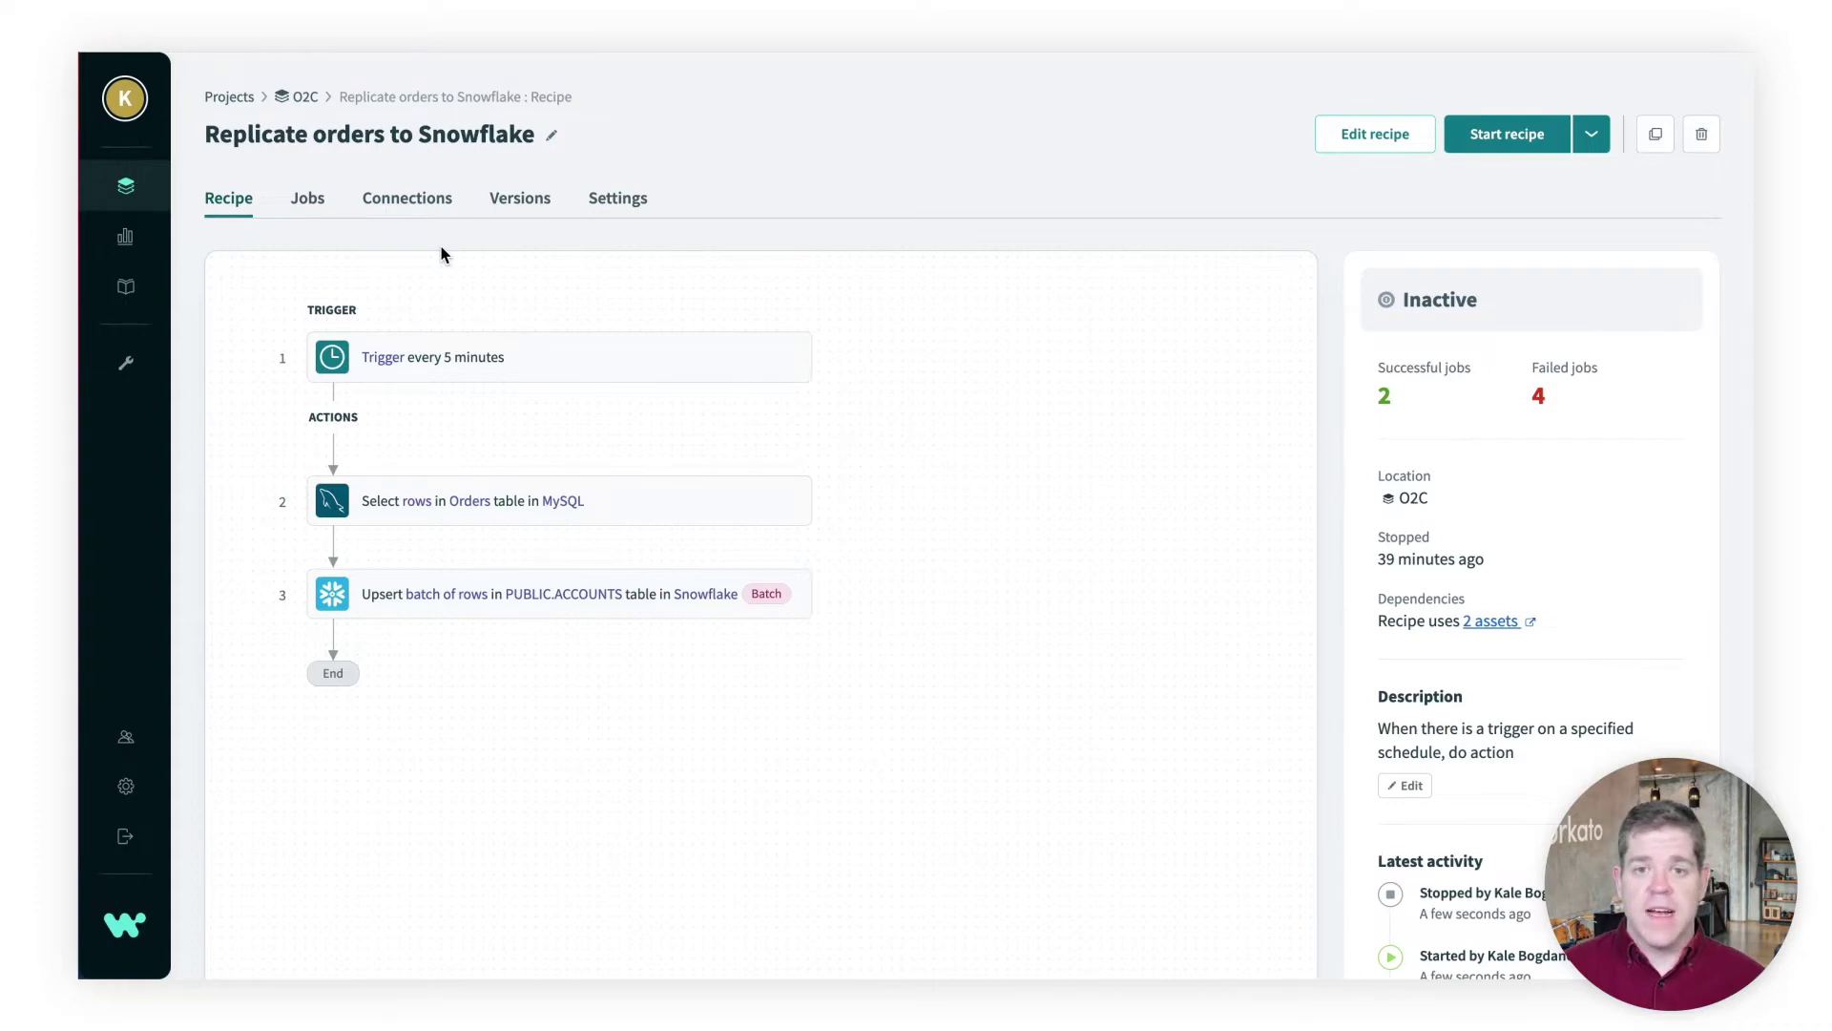
Show the recipe's connection settings and scroll through the MySQL Prod connection form
{"action": "left_click", "coordinate": [422, 202]}
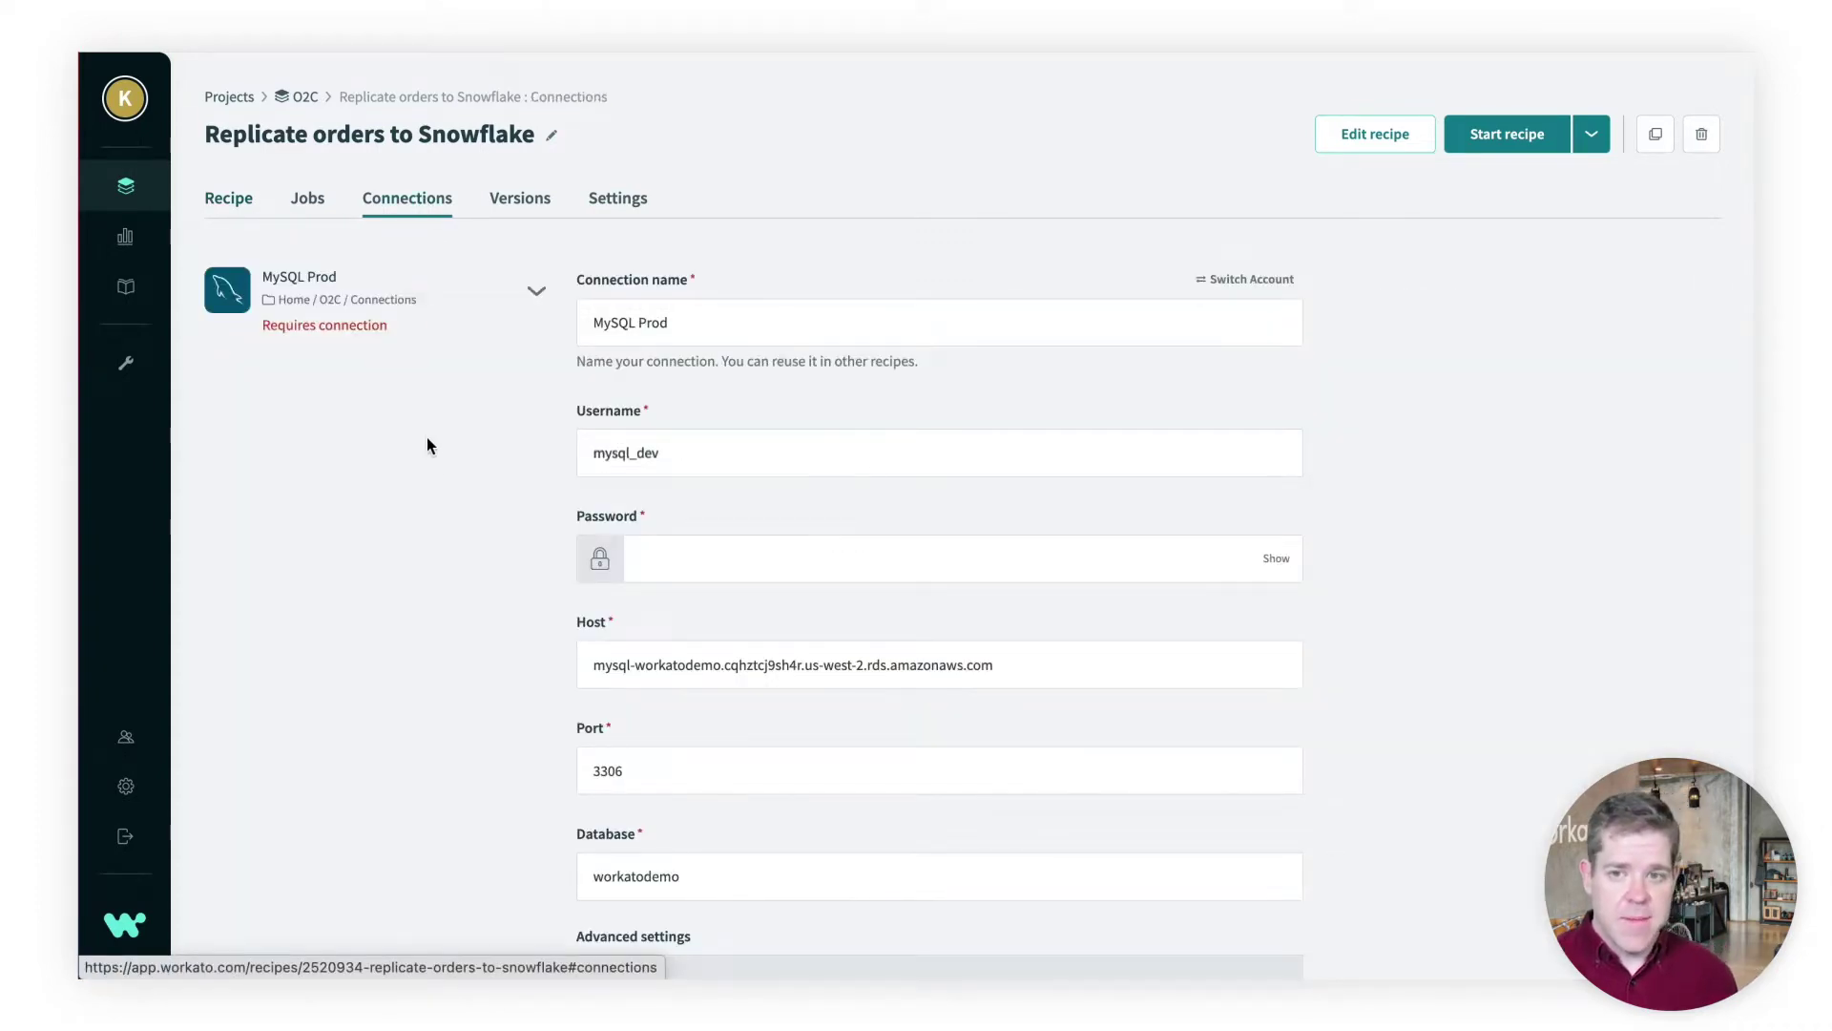
{"action": "scroll", "coordinate": [636, 492], "scroll_direction": "down", "scroll_amount": 2}
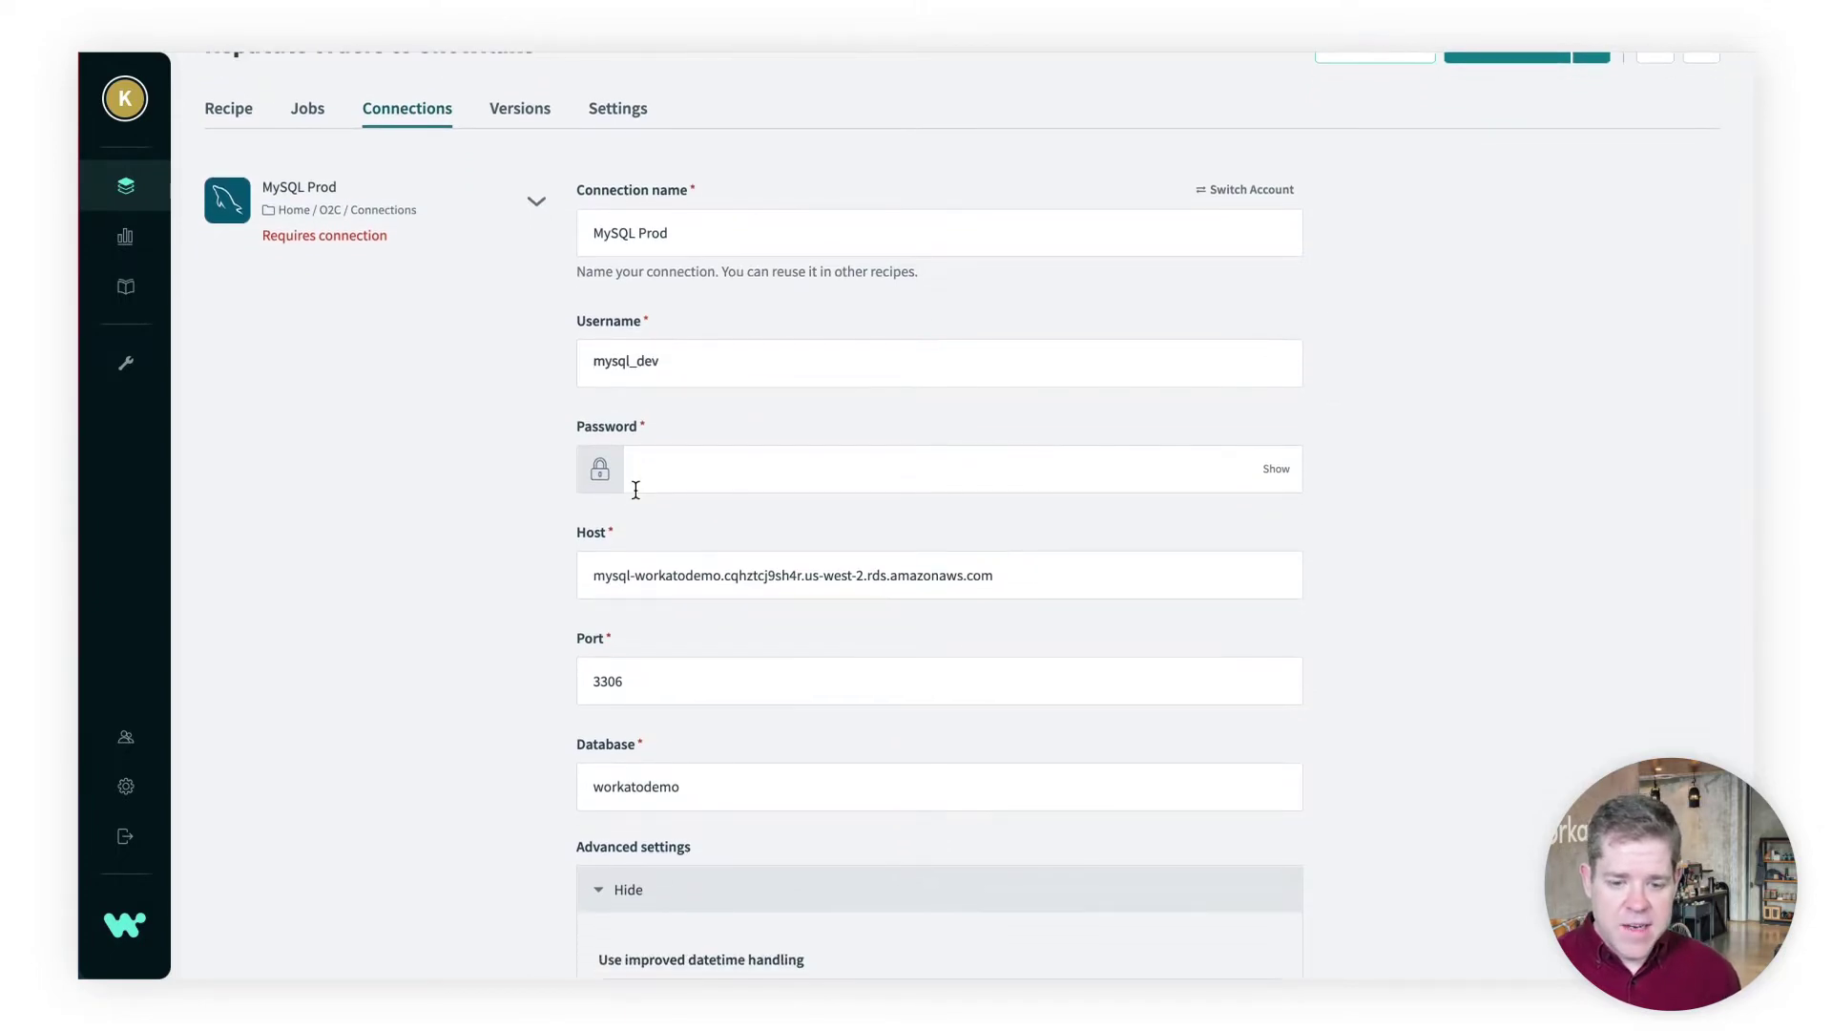
{"action": "scroll", "coordinate": [635, 489], "scroll_direction": "down", "scroll_amount": 1}
{"action": "scroll", "coordinate": [699, 666], "scroll_direction": "down", "scroll_amount": 1}
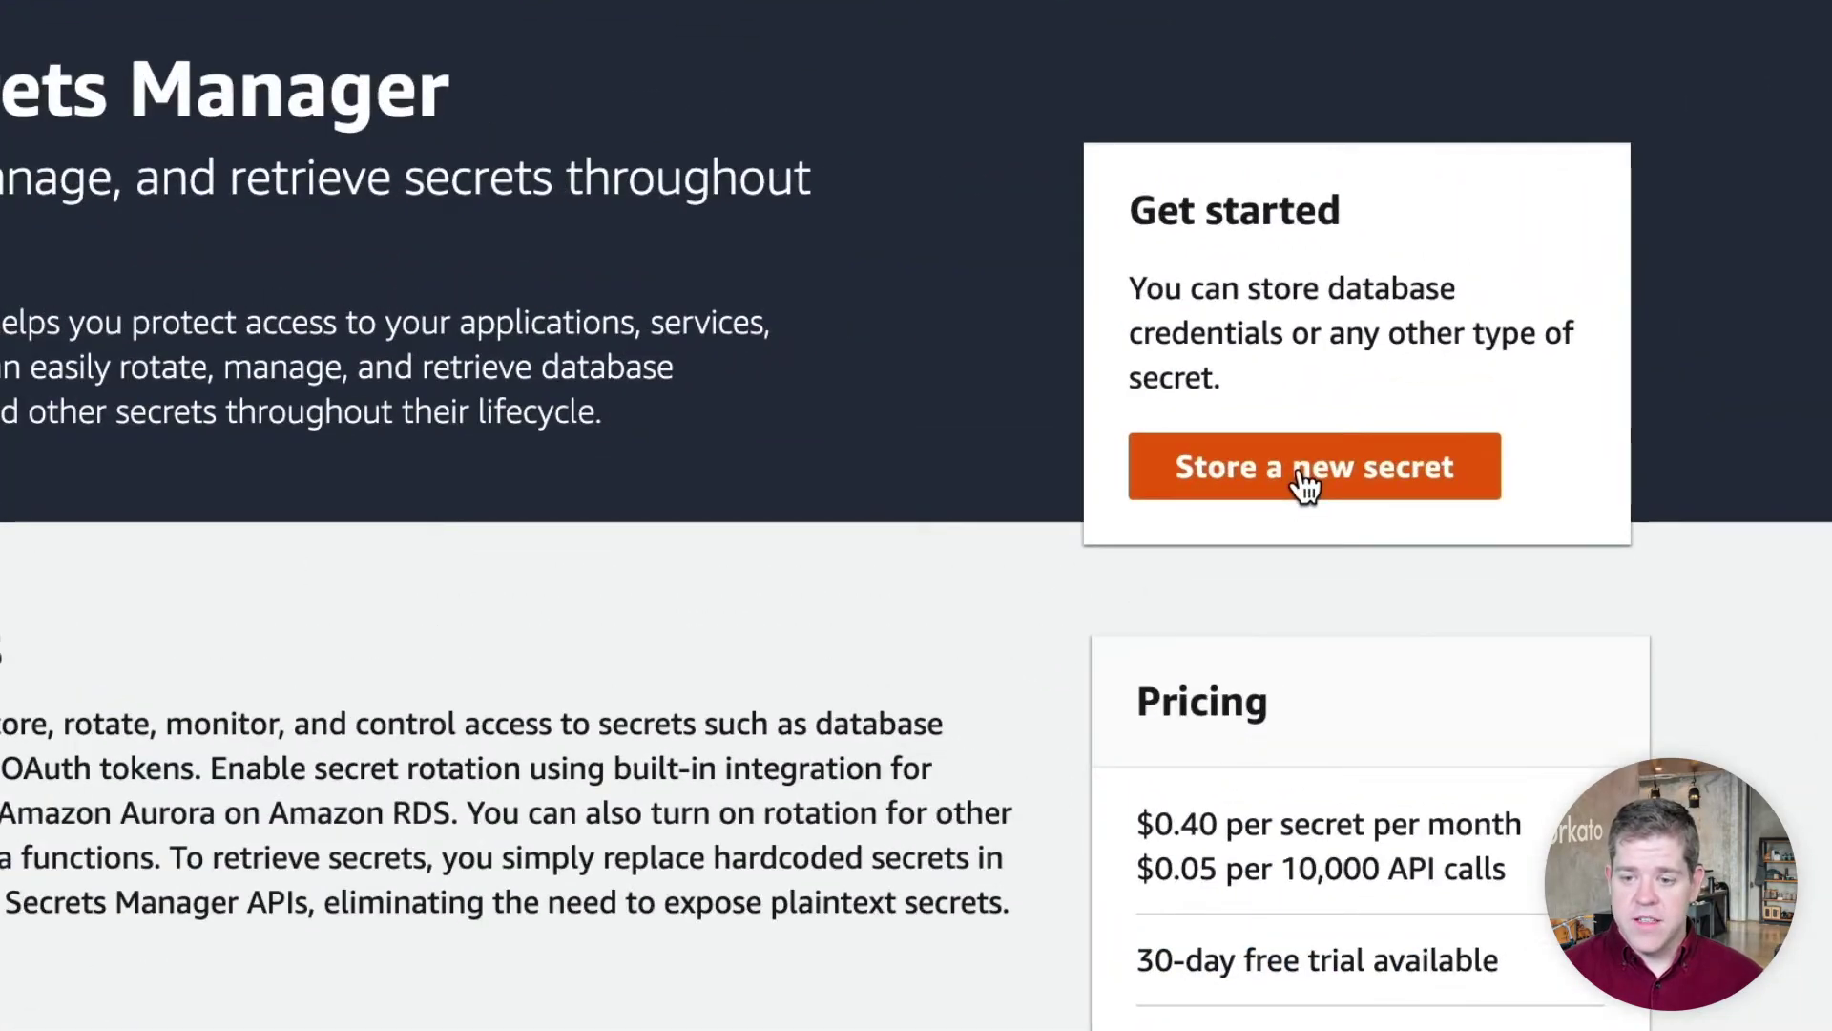
Start a new 'Other type of secret' with key mysql_iu_password and the MySQL password as its value
{"action": "left_click", "coordinate": [1305, 487]}
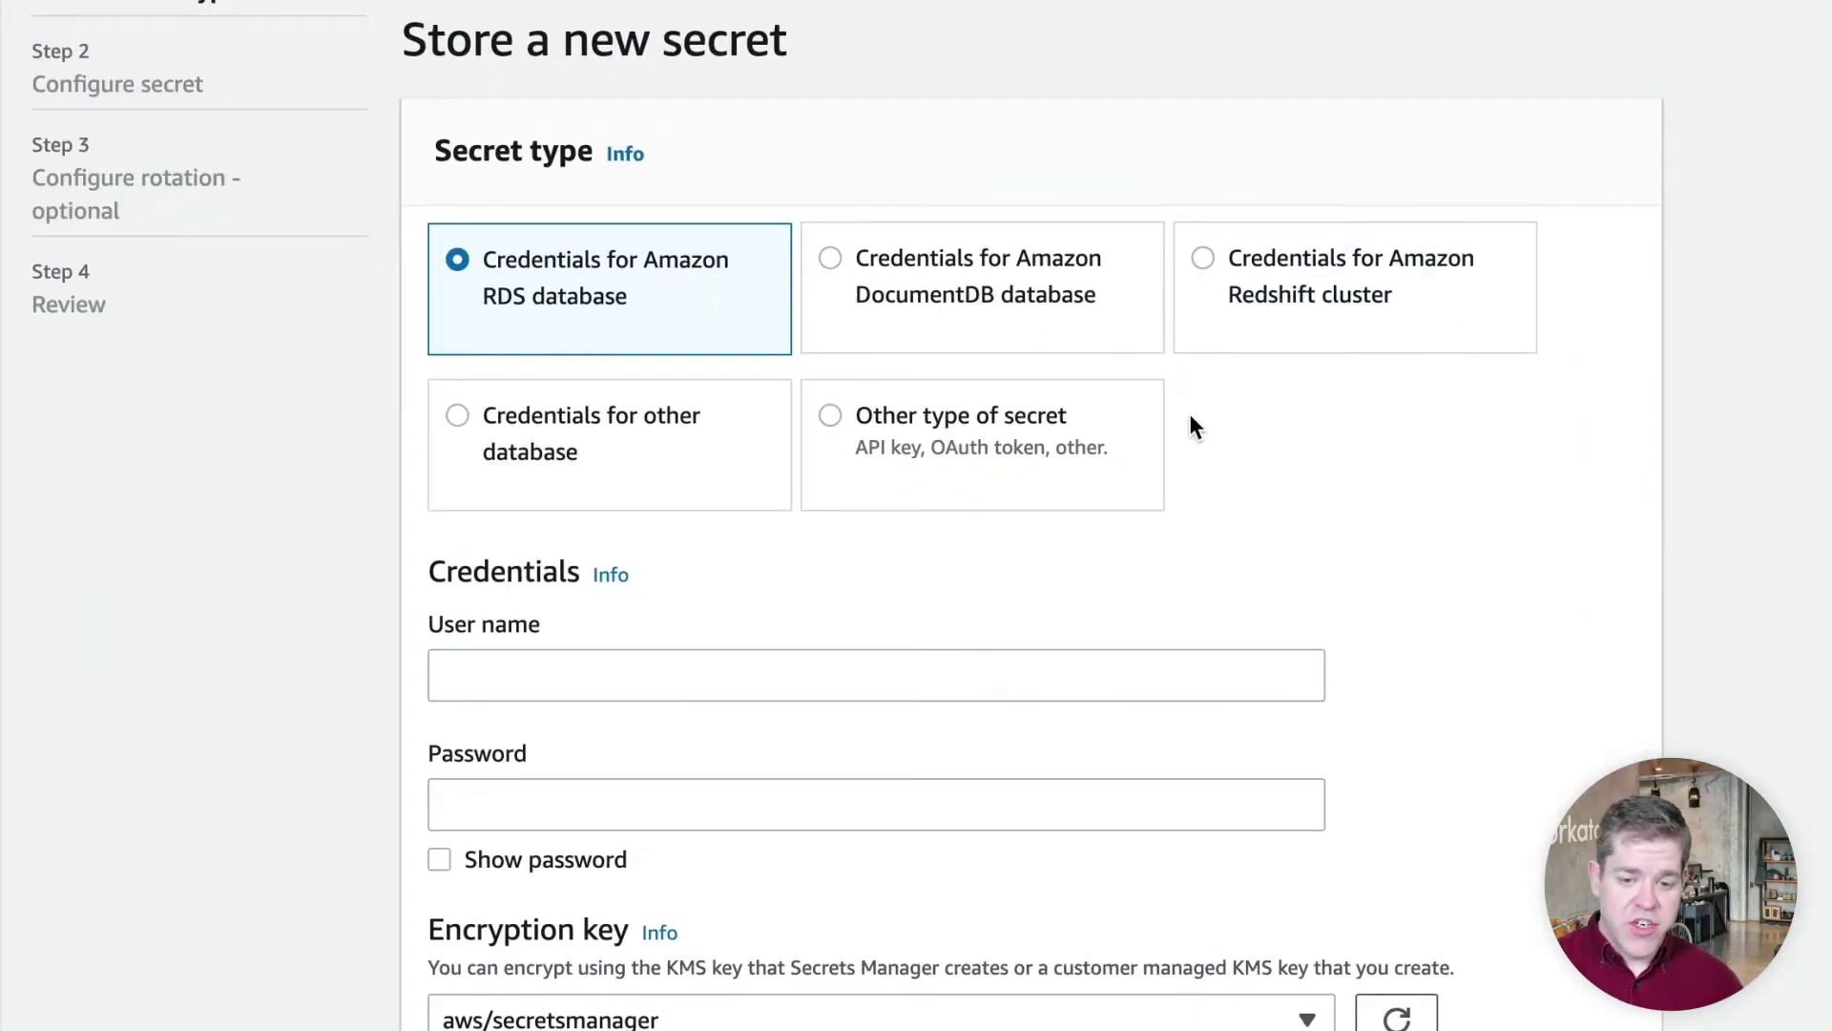
{"action": "left_click", "coordinate": [931, 435]}
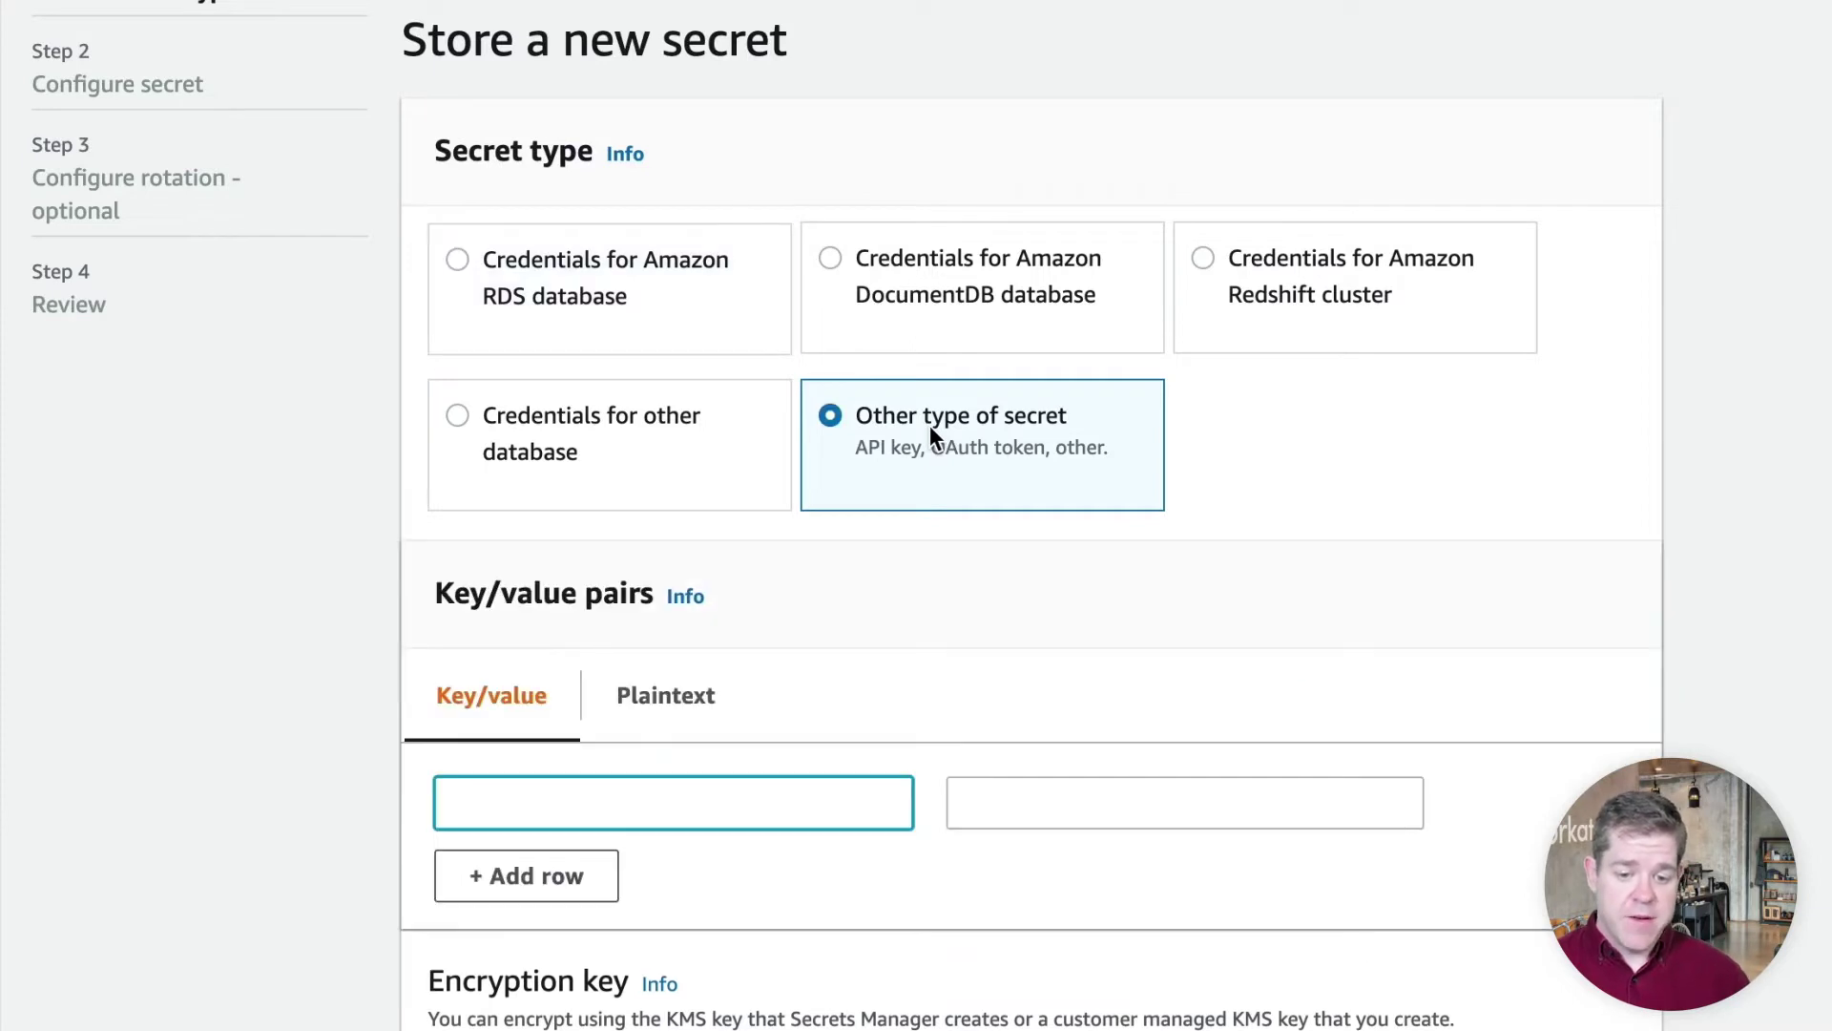
{"action": "scroll", "coordinate": [932, 434], "scroll_direction": "down", "scroll_amount": 2}
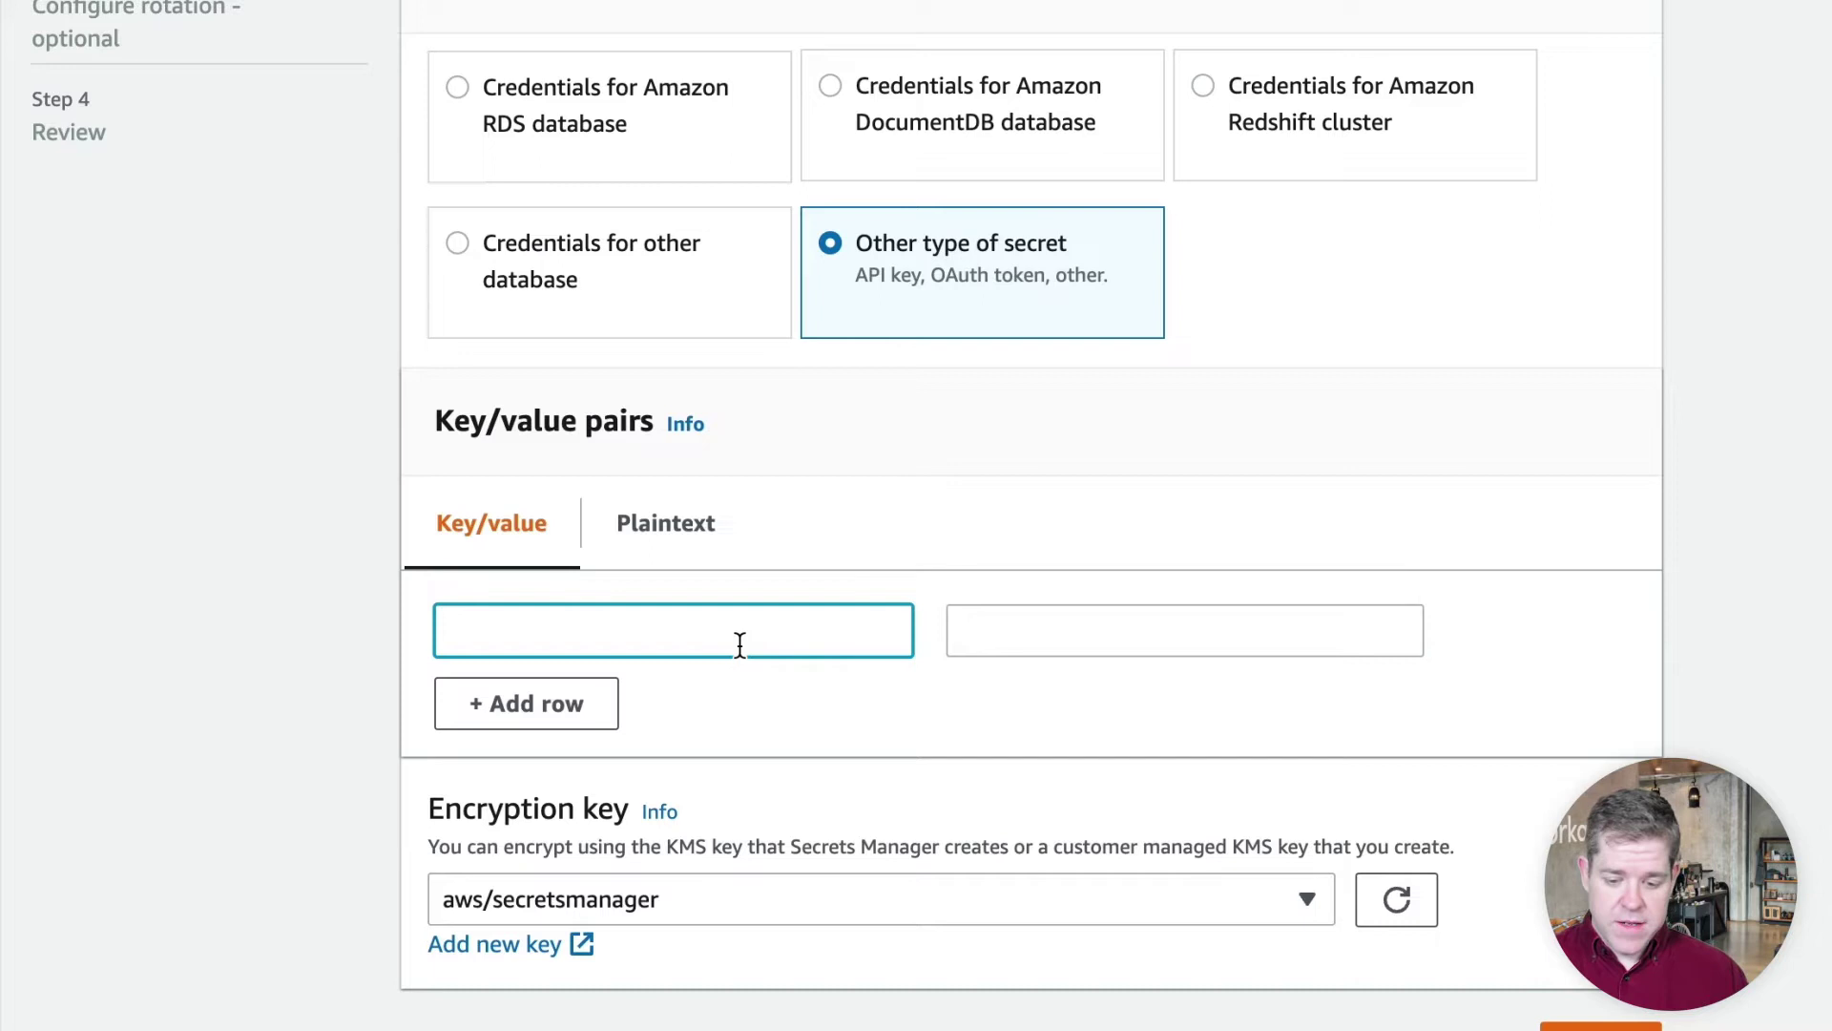
{"action": "type", "text": "mysql"}
{"action": "type", "text": "_iu"}
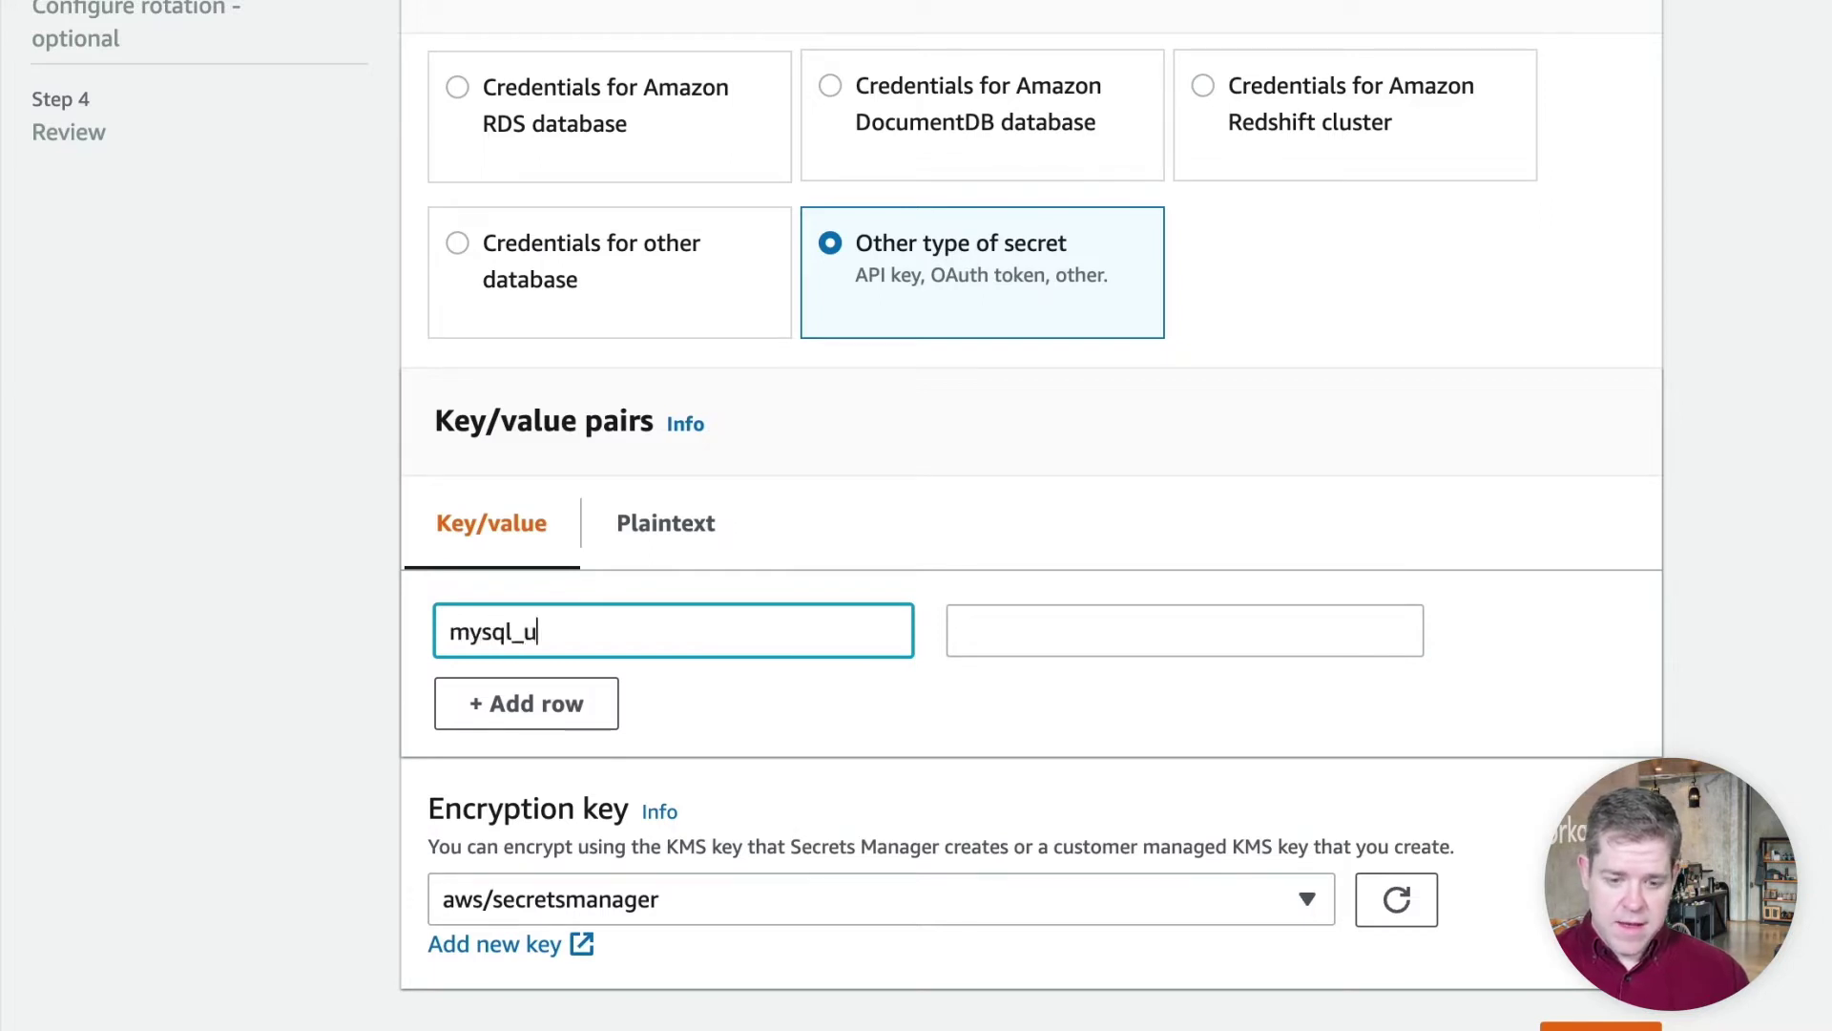
{"action": "key", "text": "BackSpace"}
{"action": "type", "text": "iu_password"}
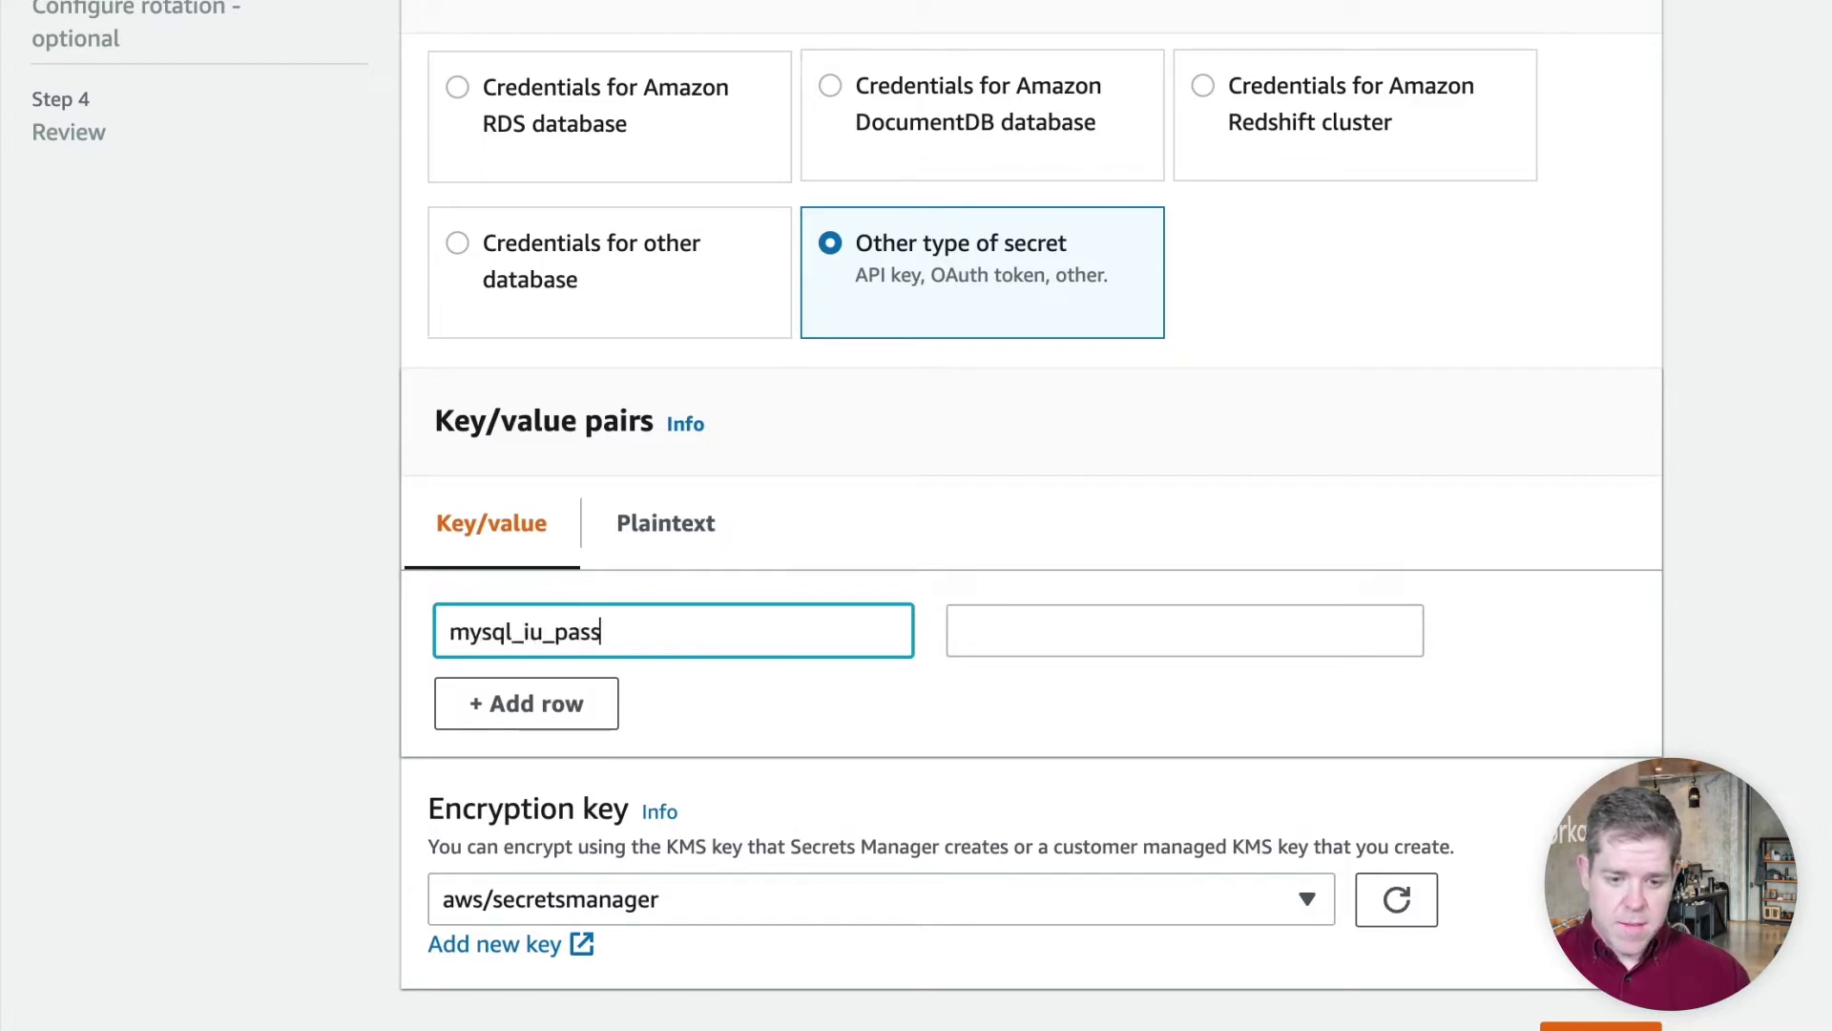
{"action": "left_click", "coordinate": [1183, 631]}
{"action": "type", "text": "password"}
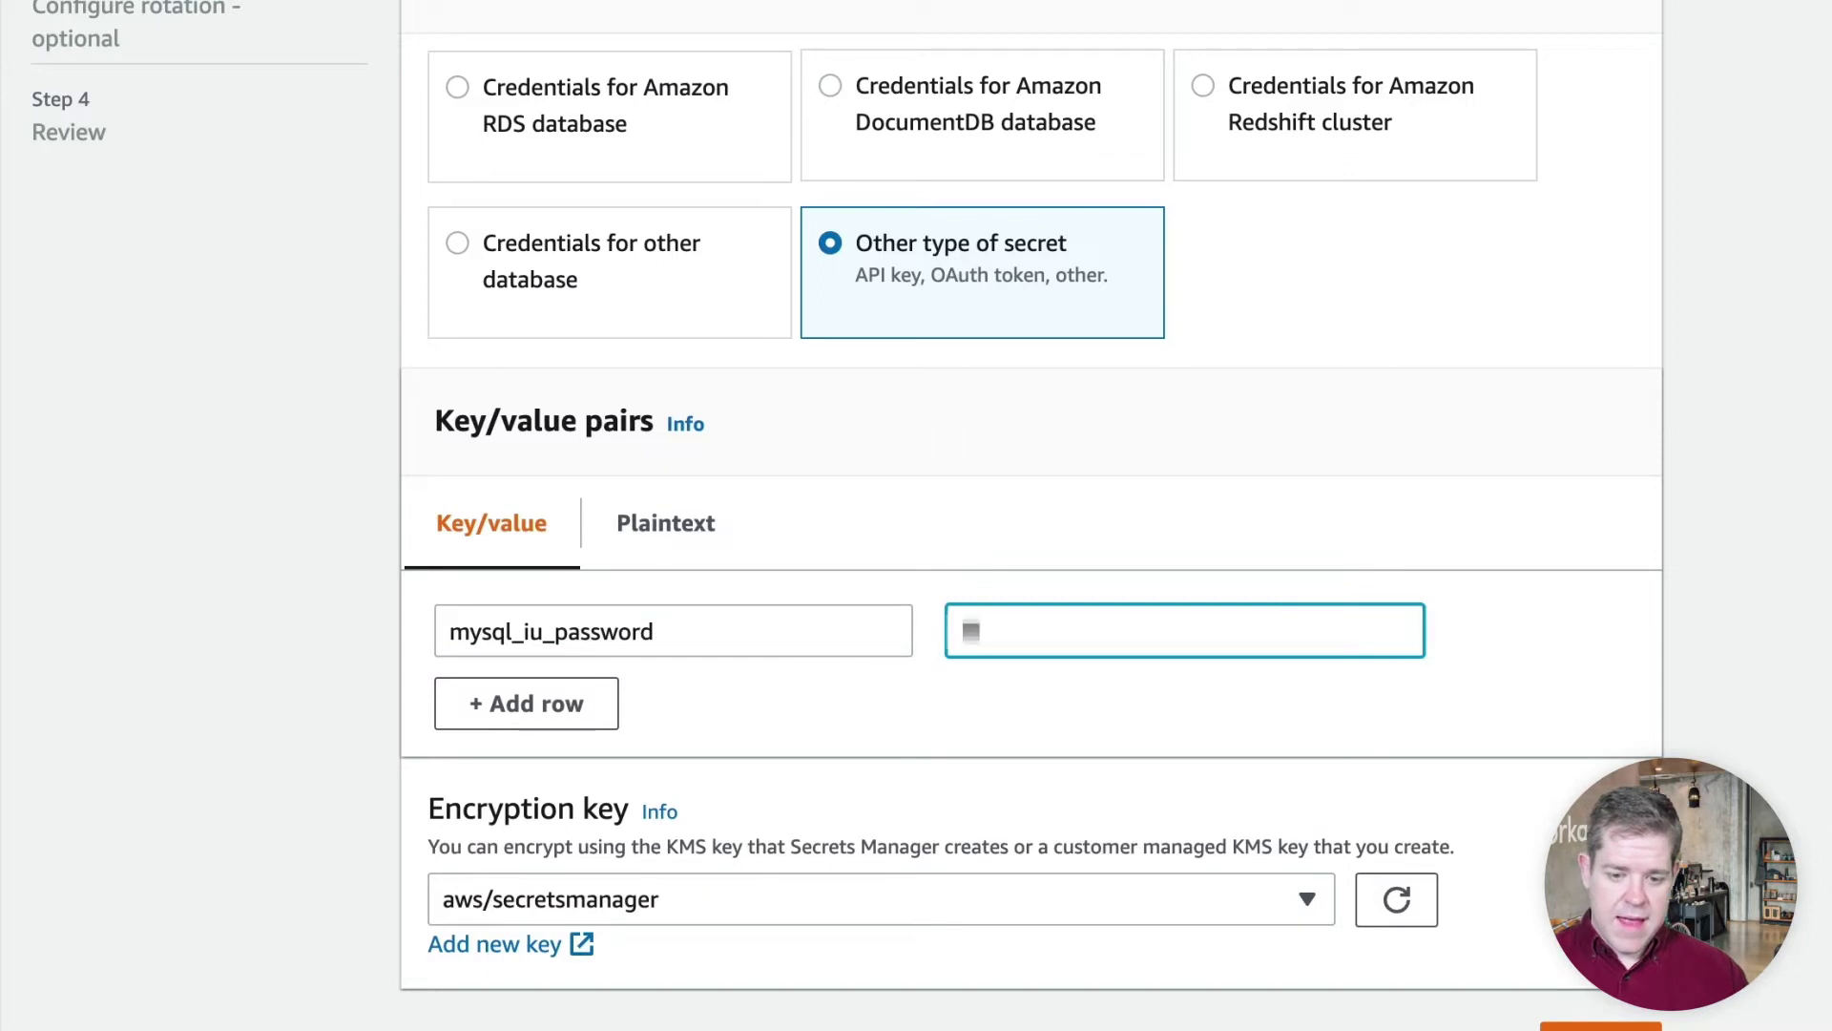
{"action": "type", "text": "123456"}
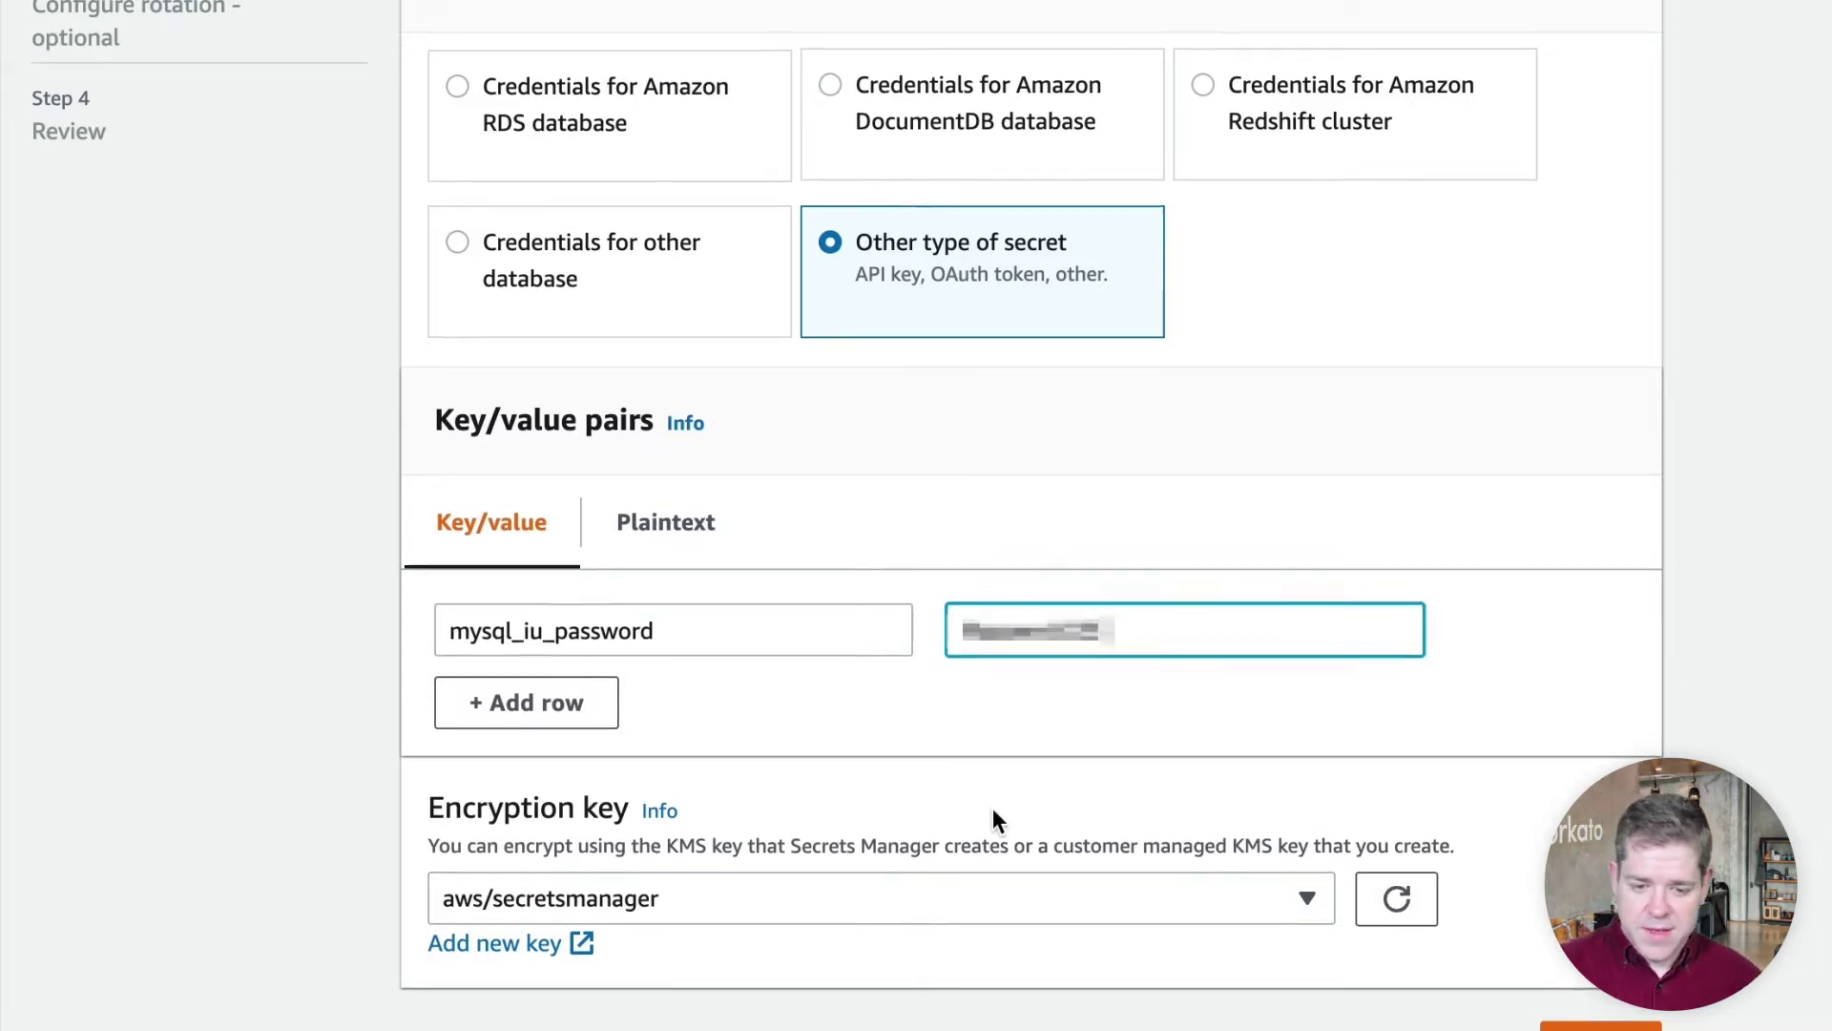
{"action": "scroll", "coordinate": [993, 818], "scroll_direction": "down", "scroll_amount": 1}
Name the secret prod/mysql/orders
{"action": "left_click", "coordinate": [1586, 984]}
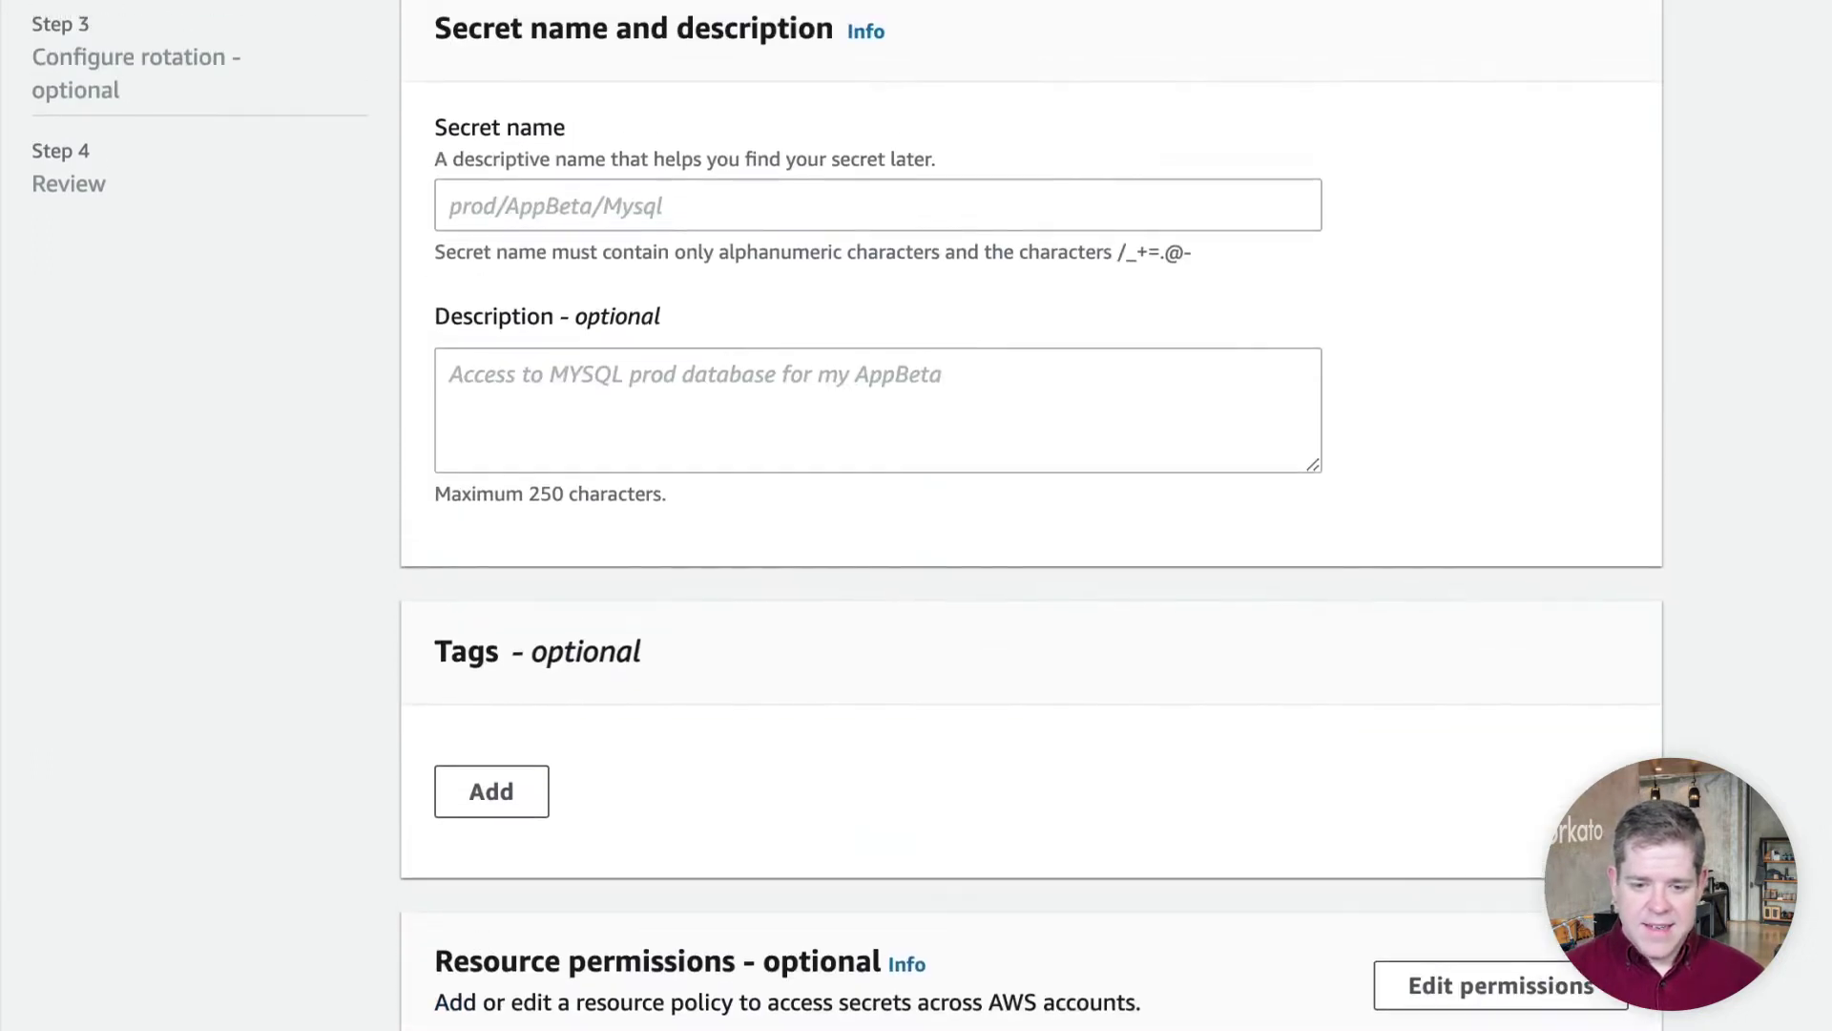
{"action": "left_click", "coordinate": [511, 232]}
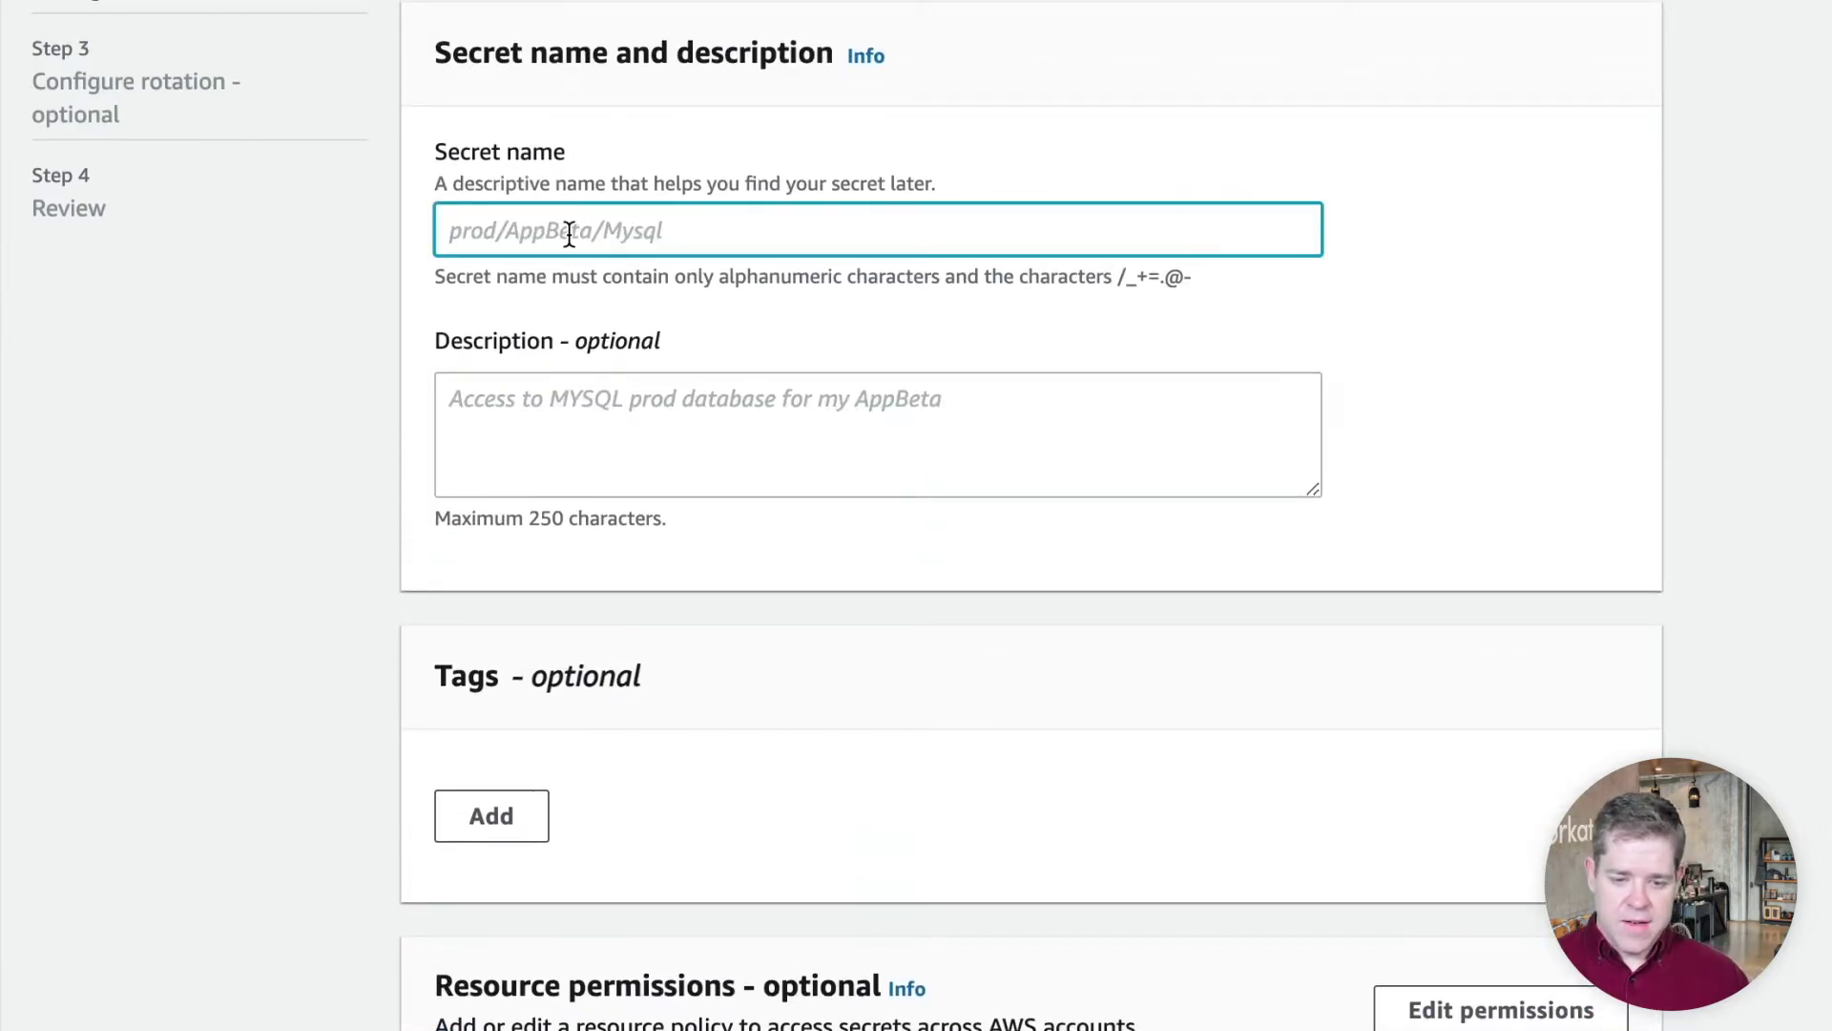
{"action": "type", "text": "prod/mys"}
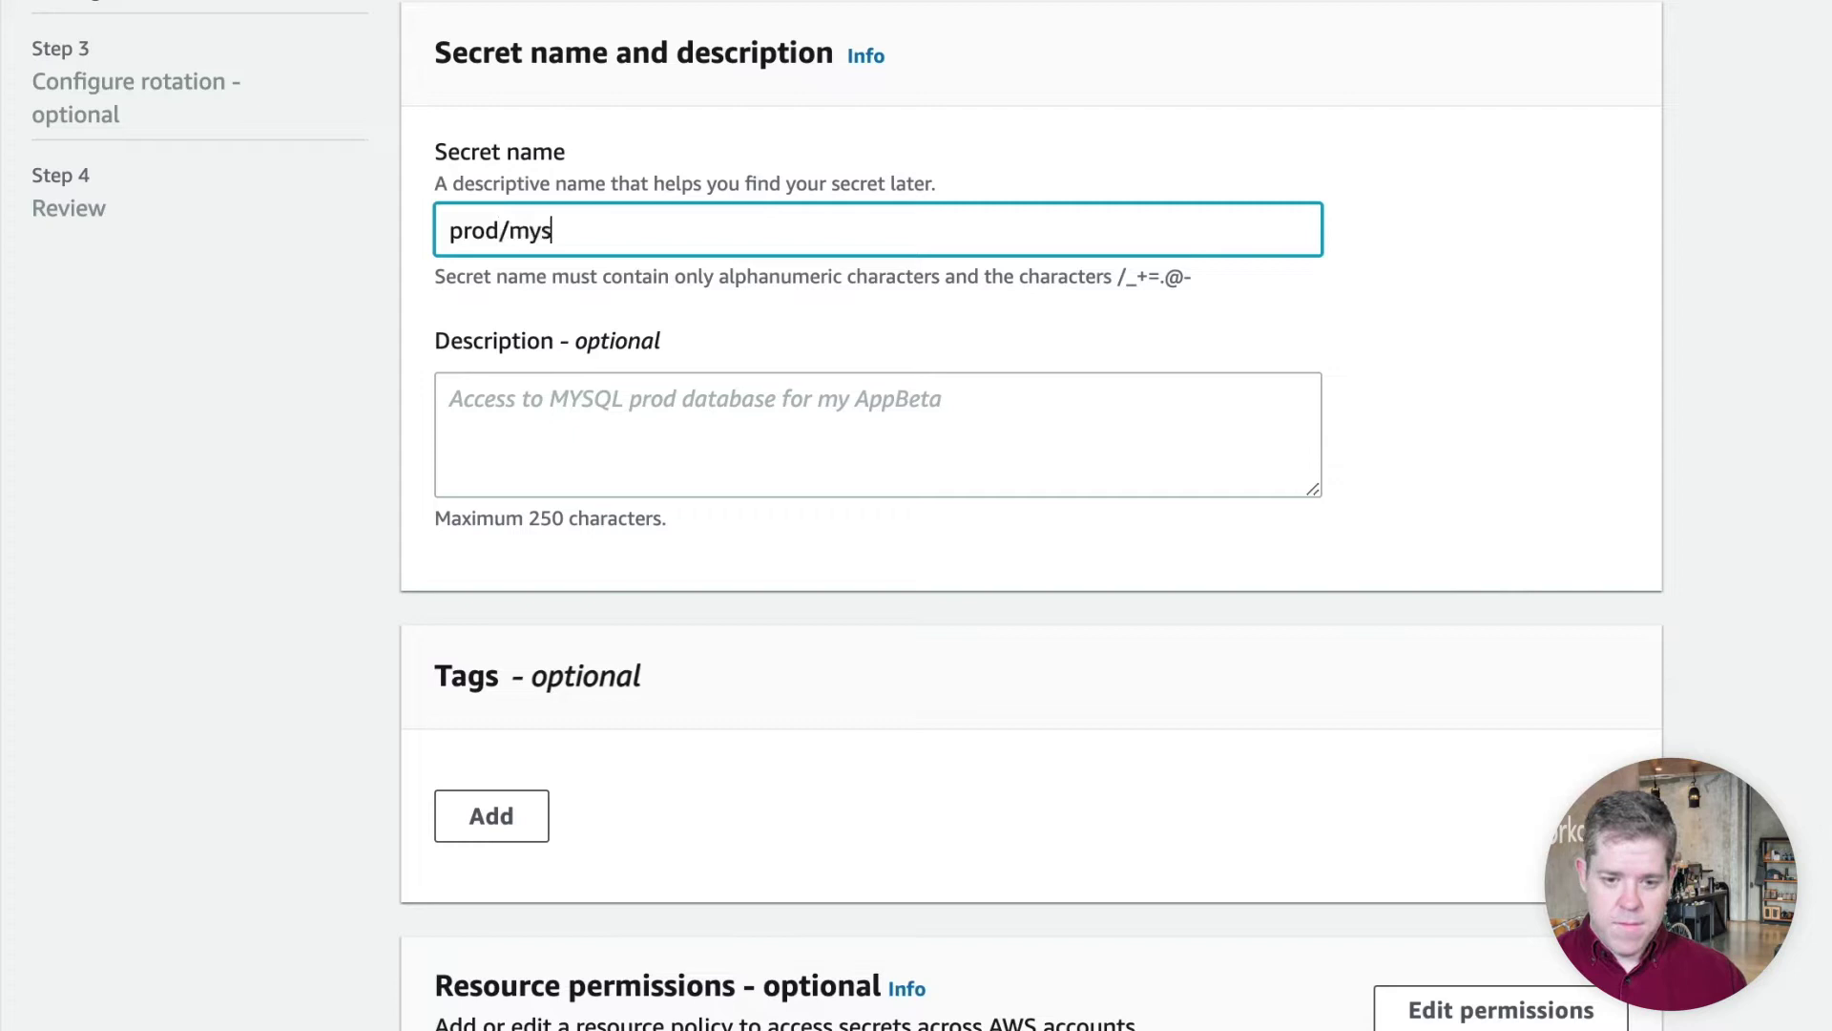
{"action": "type", "text": "ql/orders"}
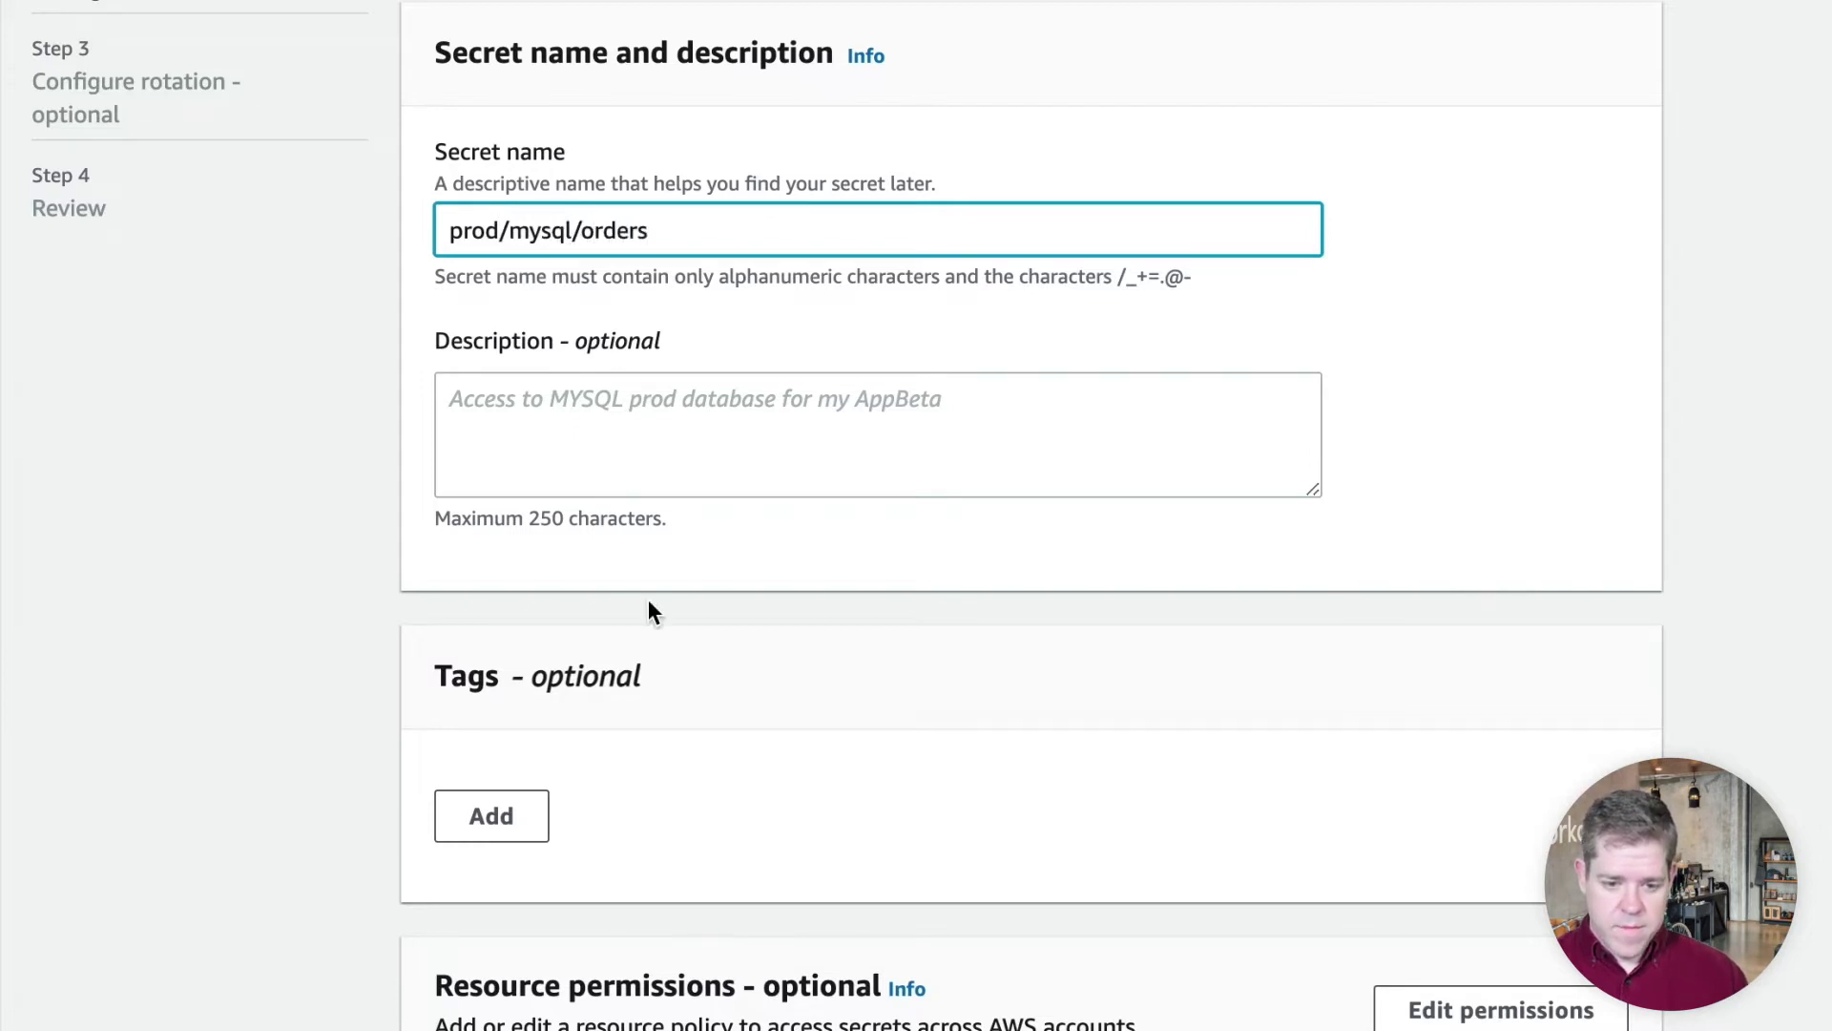
{"action": "scroll", "coordinate": [653, 630], "scroll_direction": "down", "scroll_amount": 4}
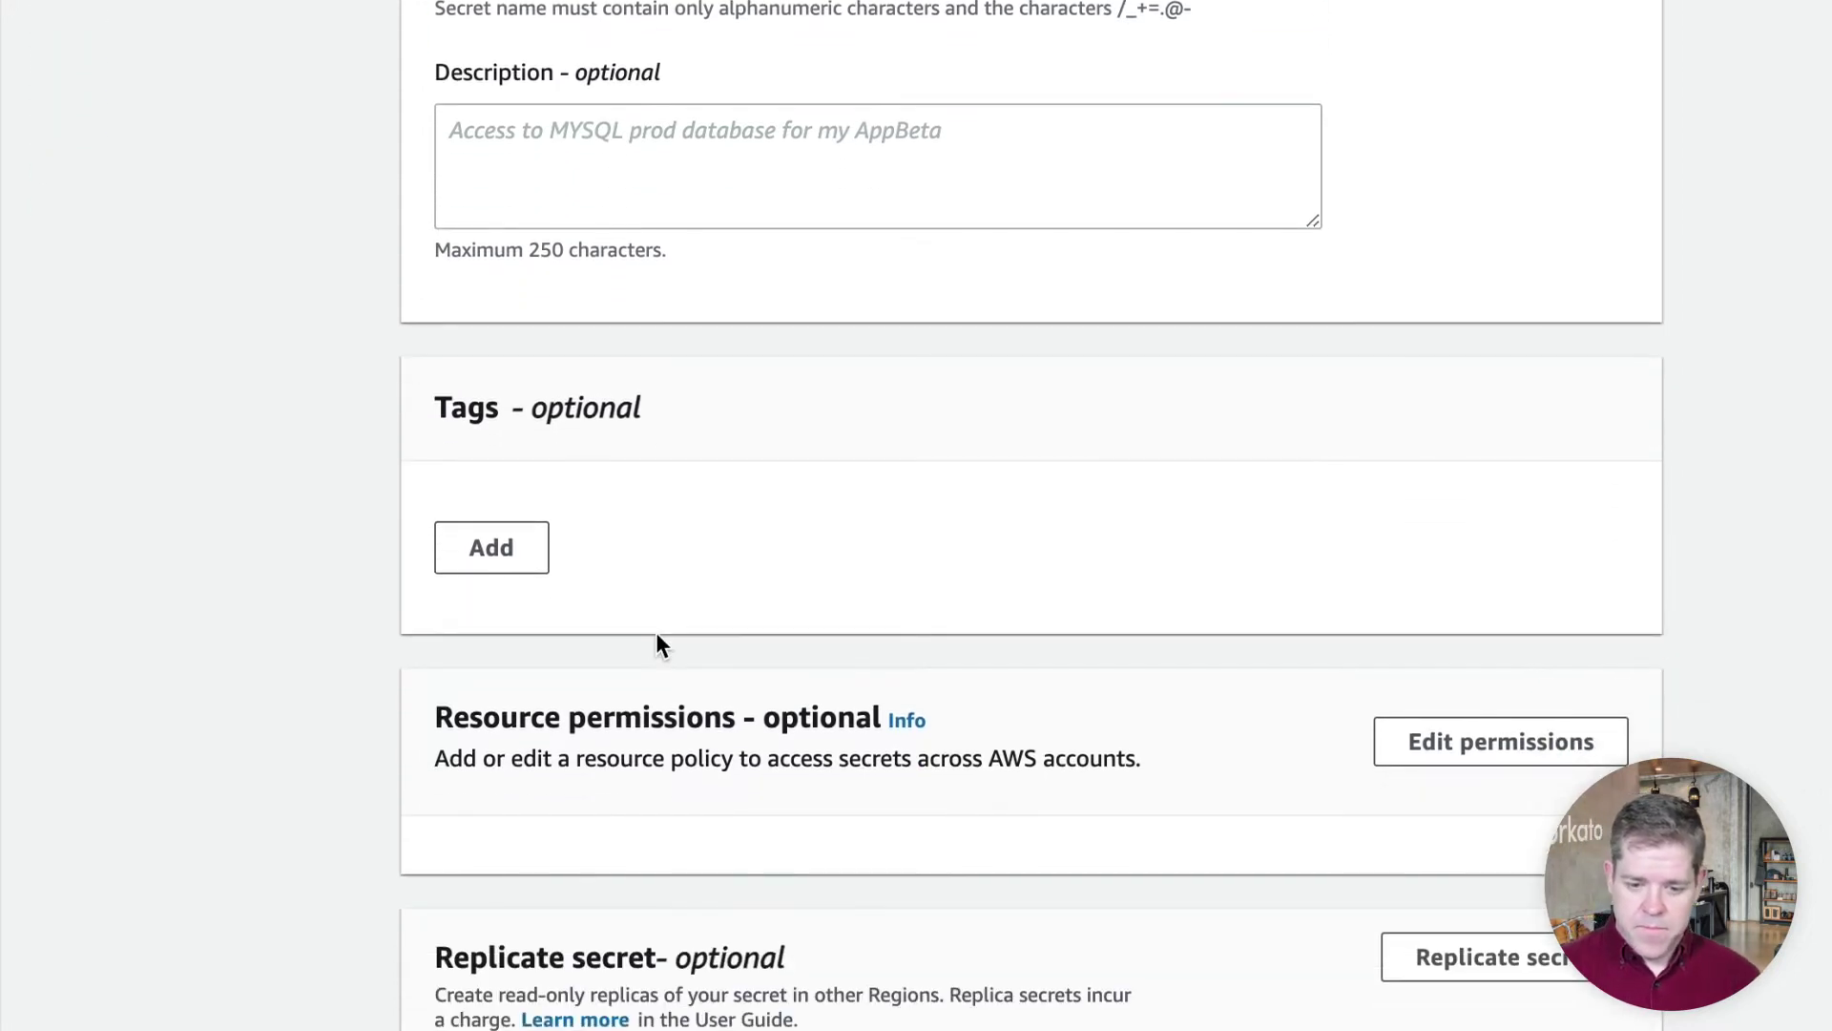
Store the secret without automatic rotation and open its details page
{"action": "left_click", "coordinate": [1592, 998]}
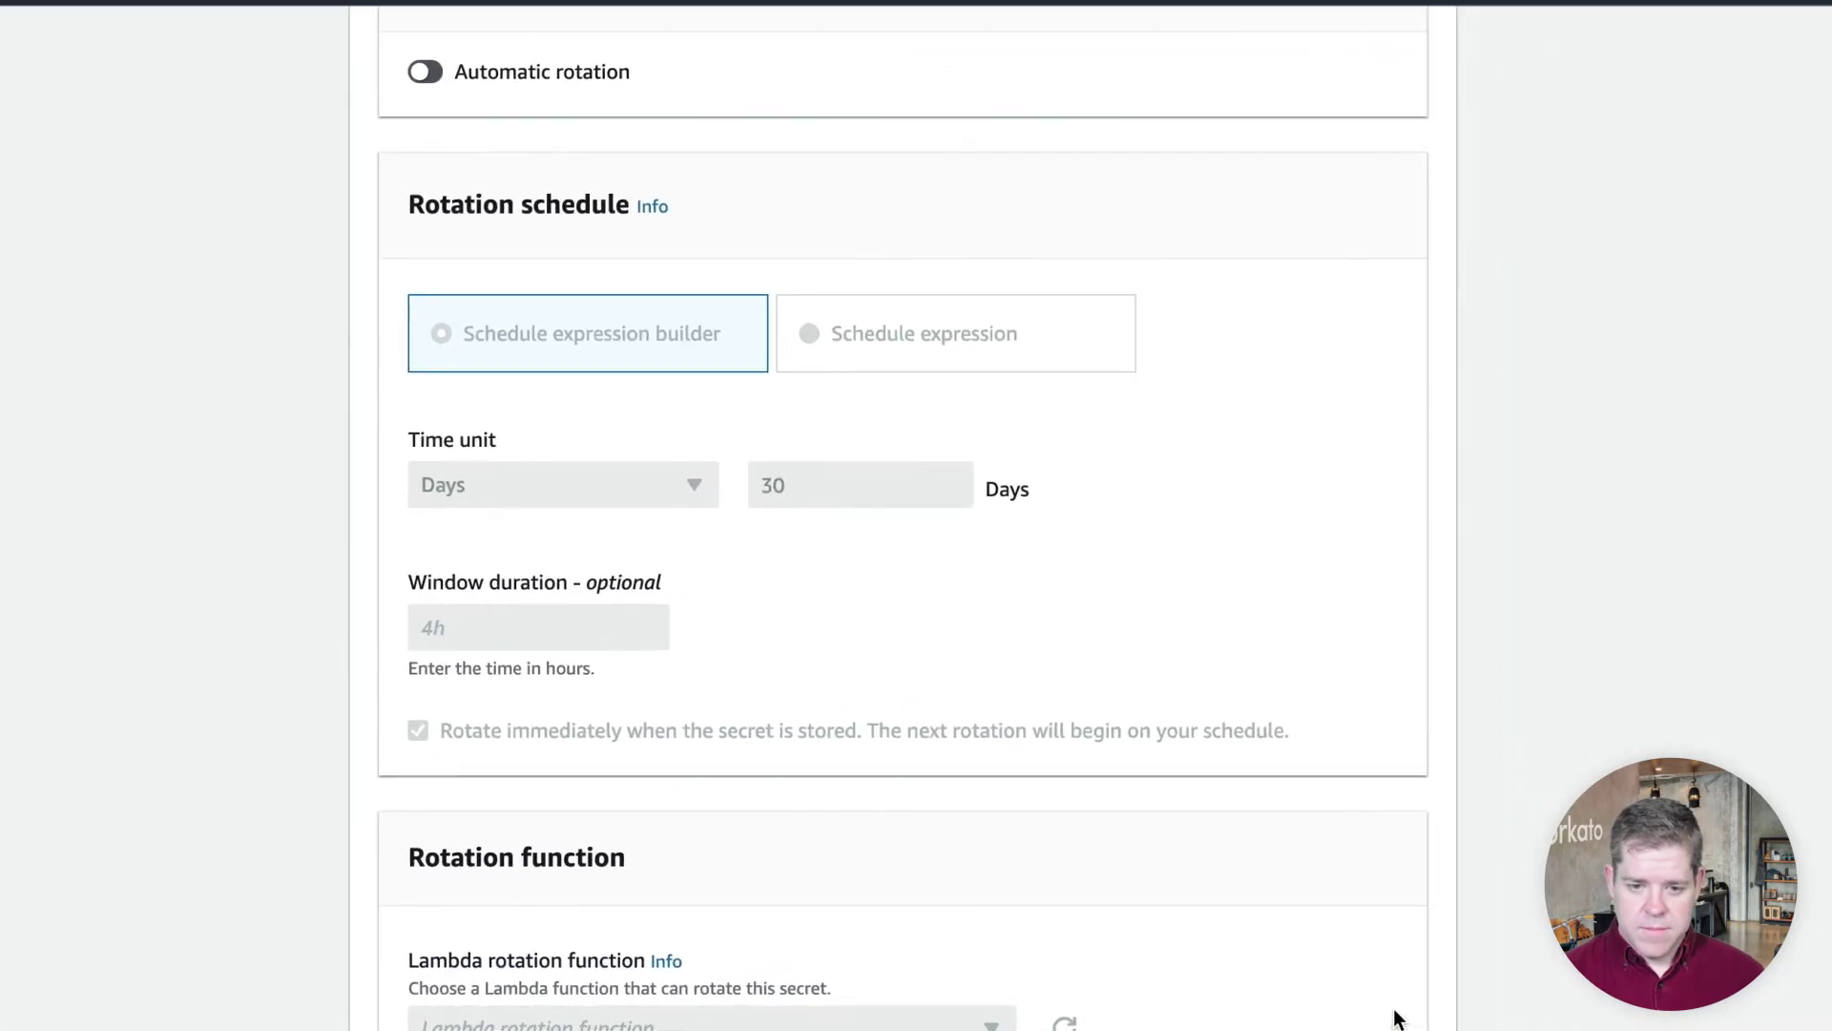
{"action": "scroll", "coordinate": [1371, 769], "scroll_direction": "up", "scroll_amount": 2}
{"action": "scroll", "coordinate": [1371, 771], "scroll_direction": "down", "scroll_amount": 2}
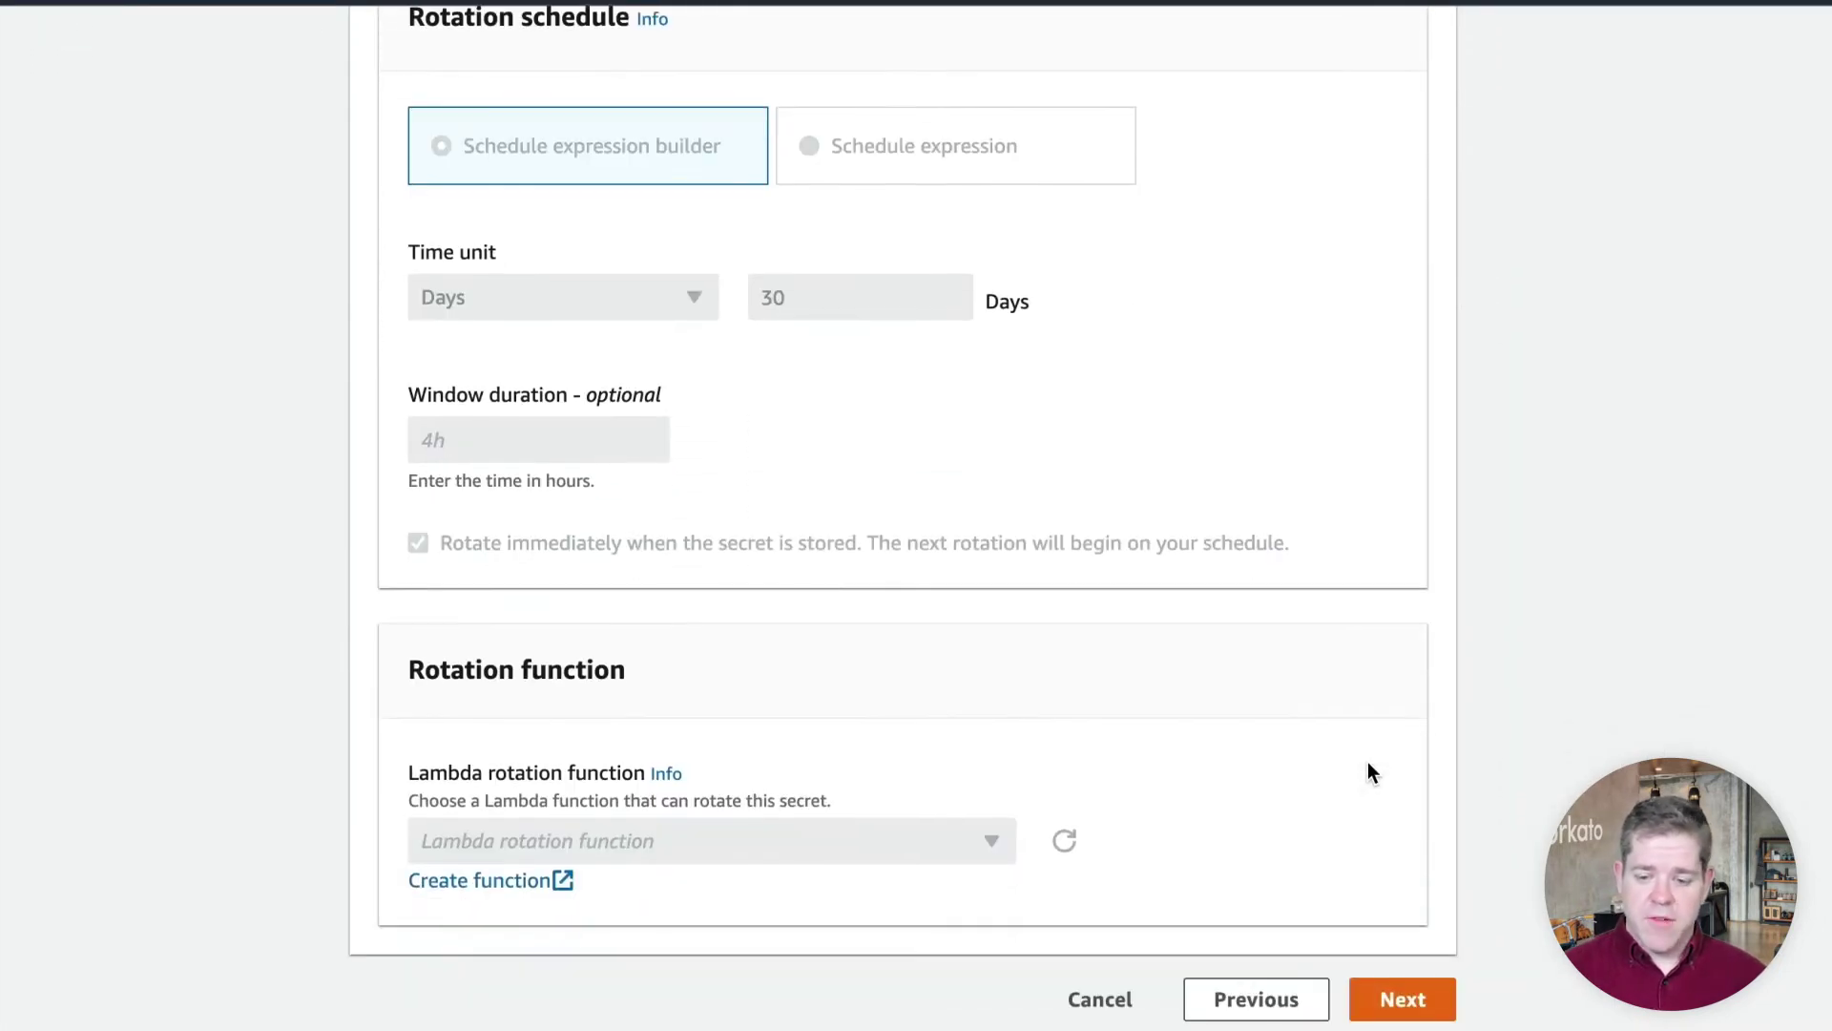
{"action": "left_click", "coordinate": [1401, 997]}
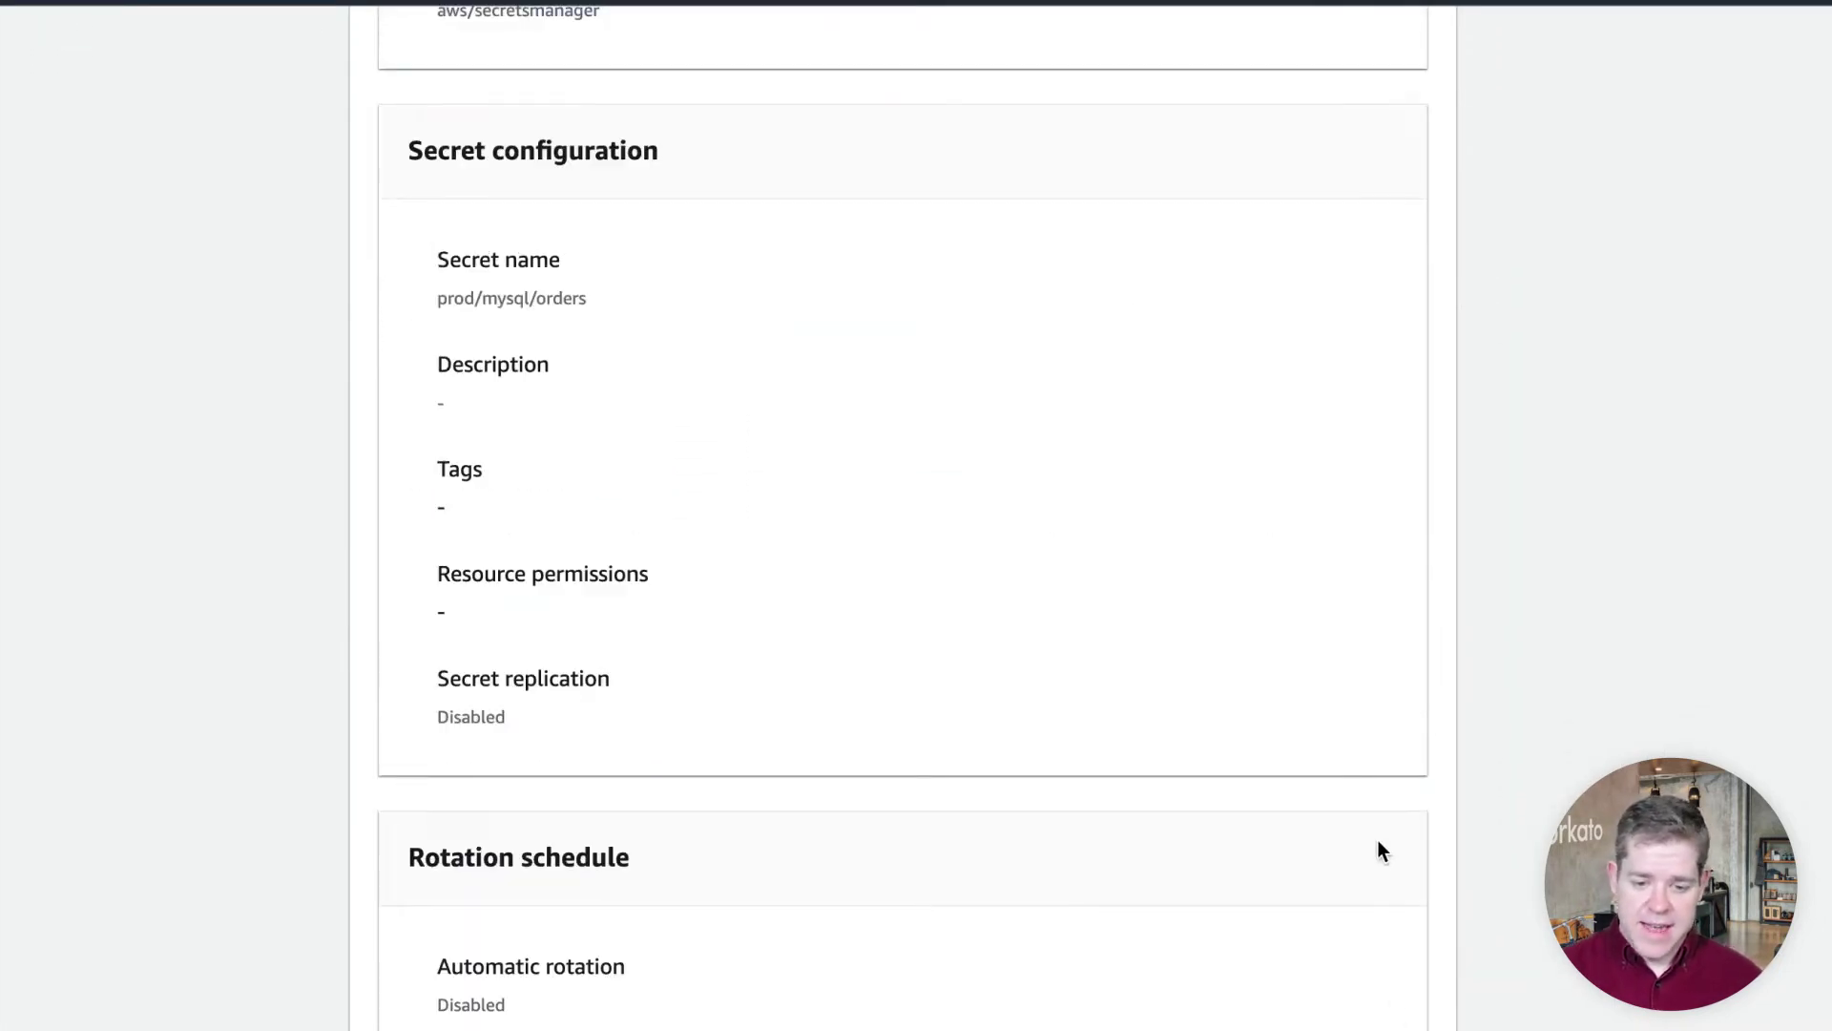
{"action": "scroll", "coordinate": [1361, 806], "scroll_direction": "down", "scroll_amount": 12}
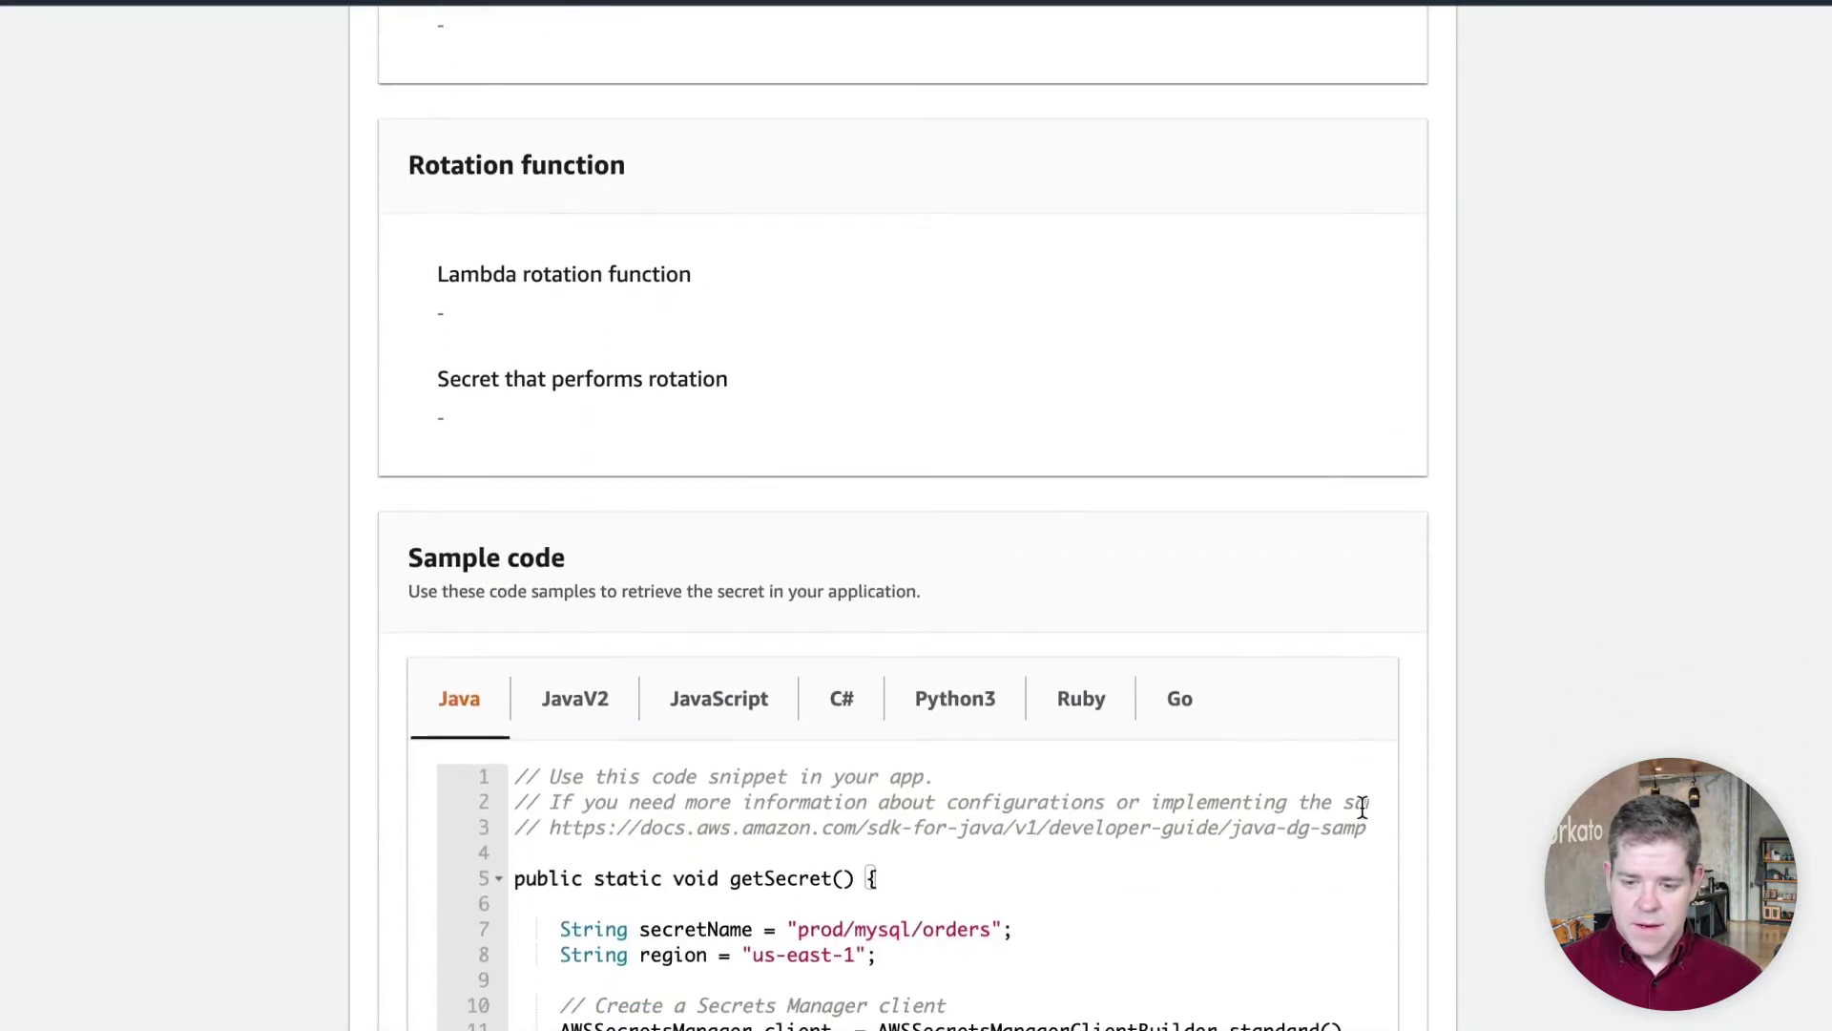
{"action": "scroll", "coordinate": [1361, 805], "scroll_direction": "down", "scroll_amount": 10}
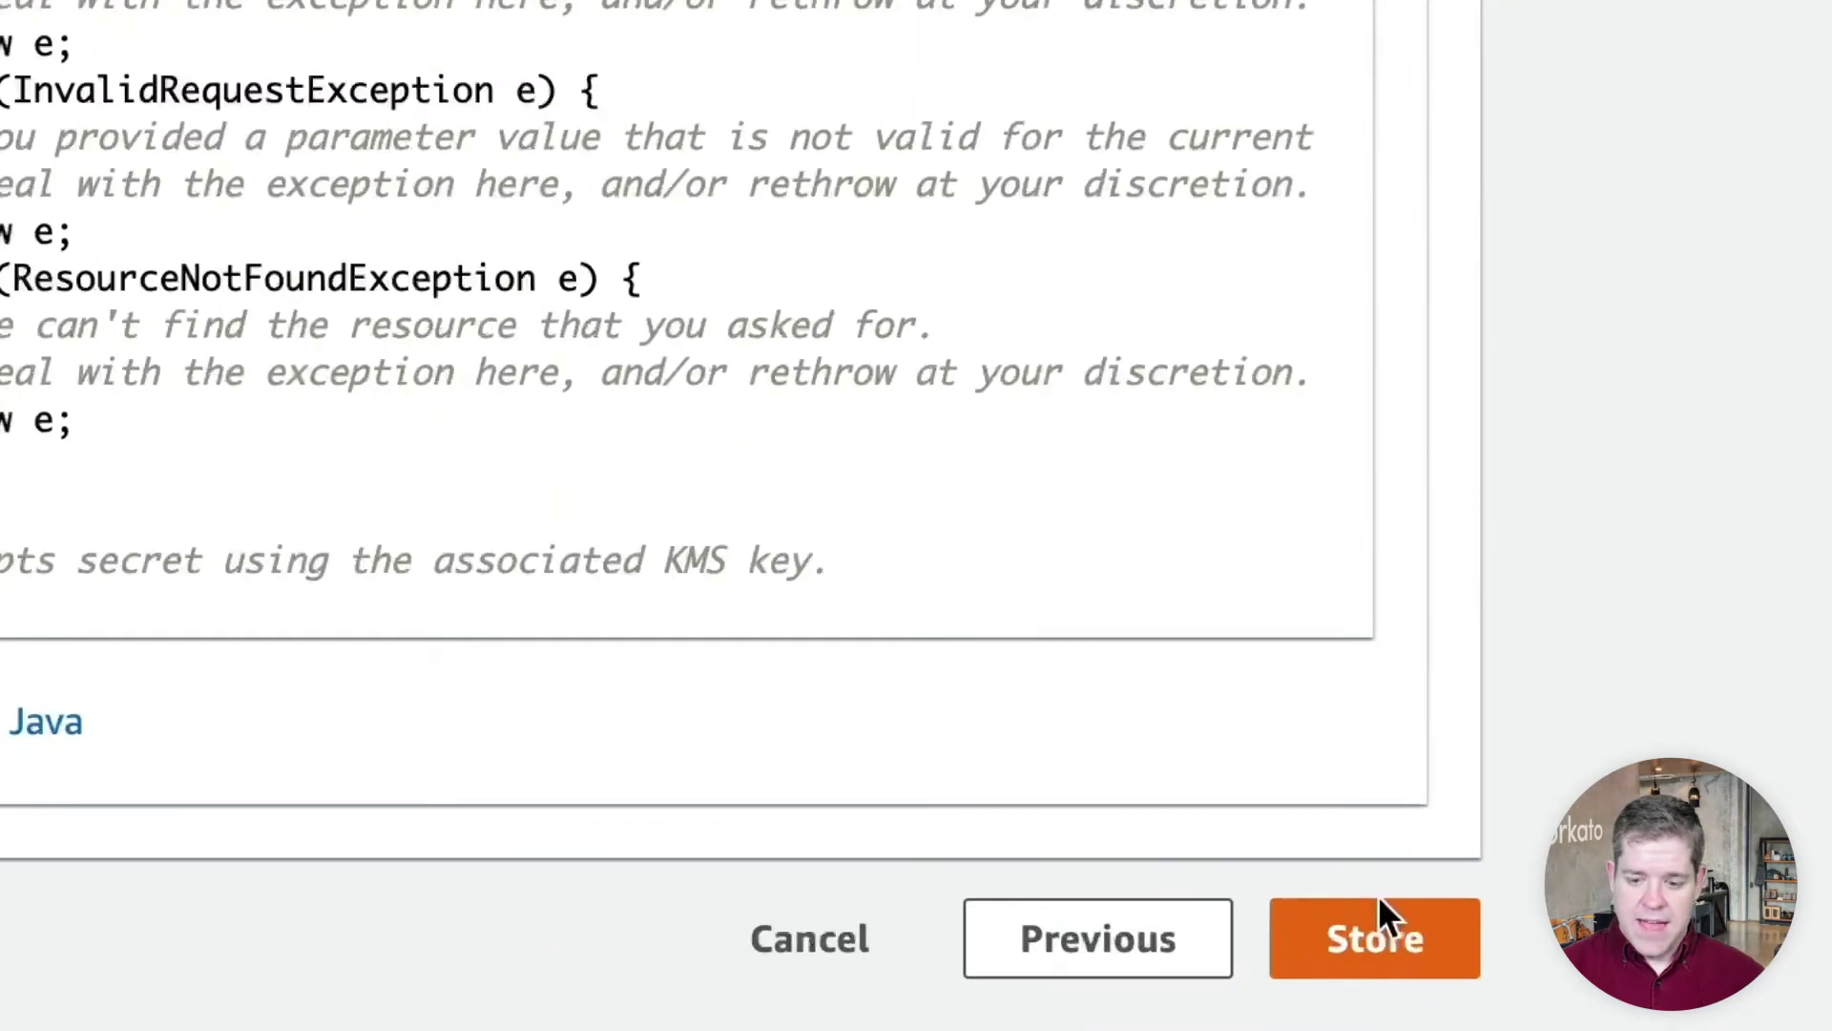
{"action": "left_click", "coordinate": [1378, 902]}
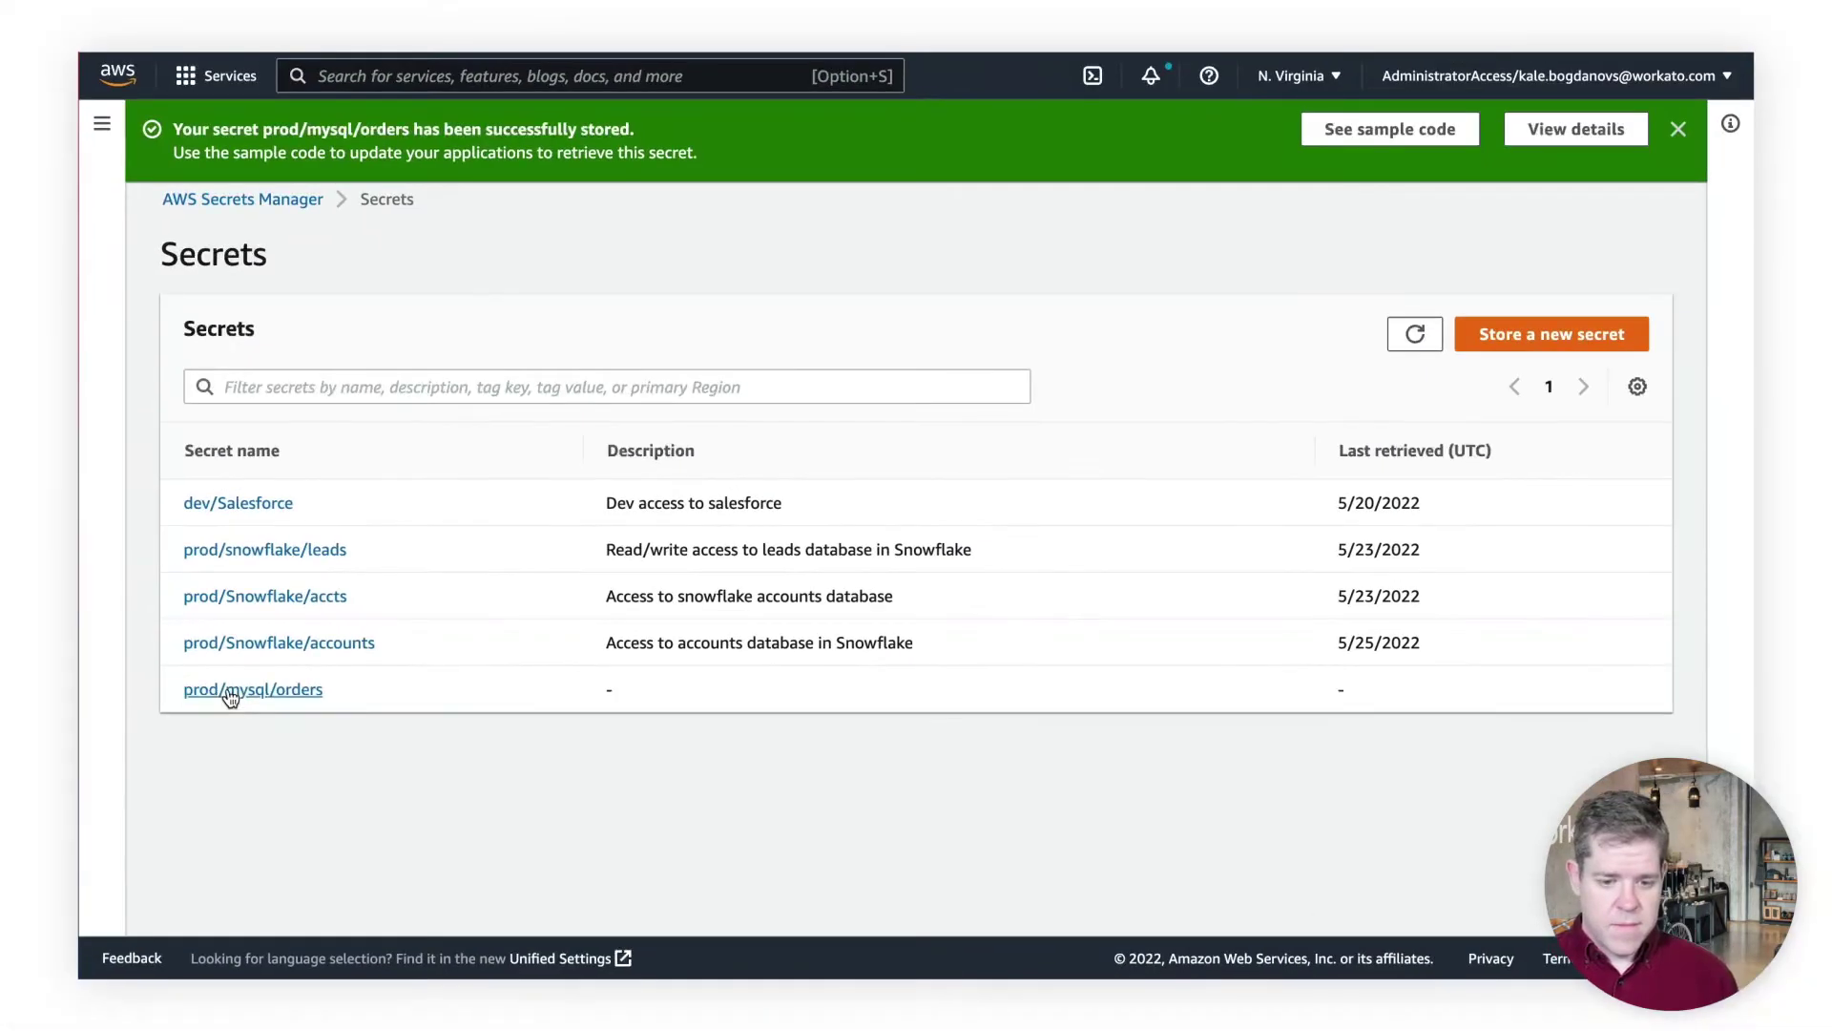
{"action": "left_click", "coordinate": [222, 697]}
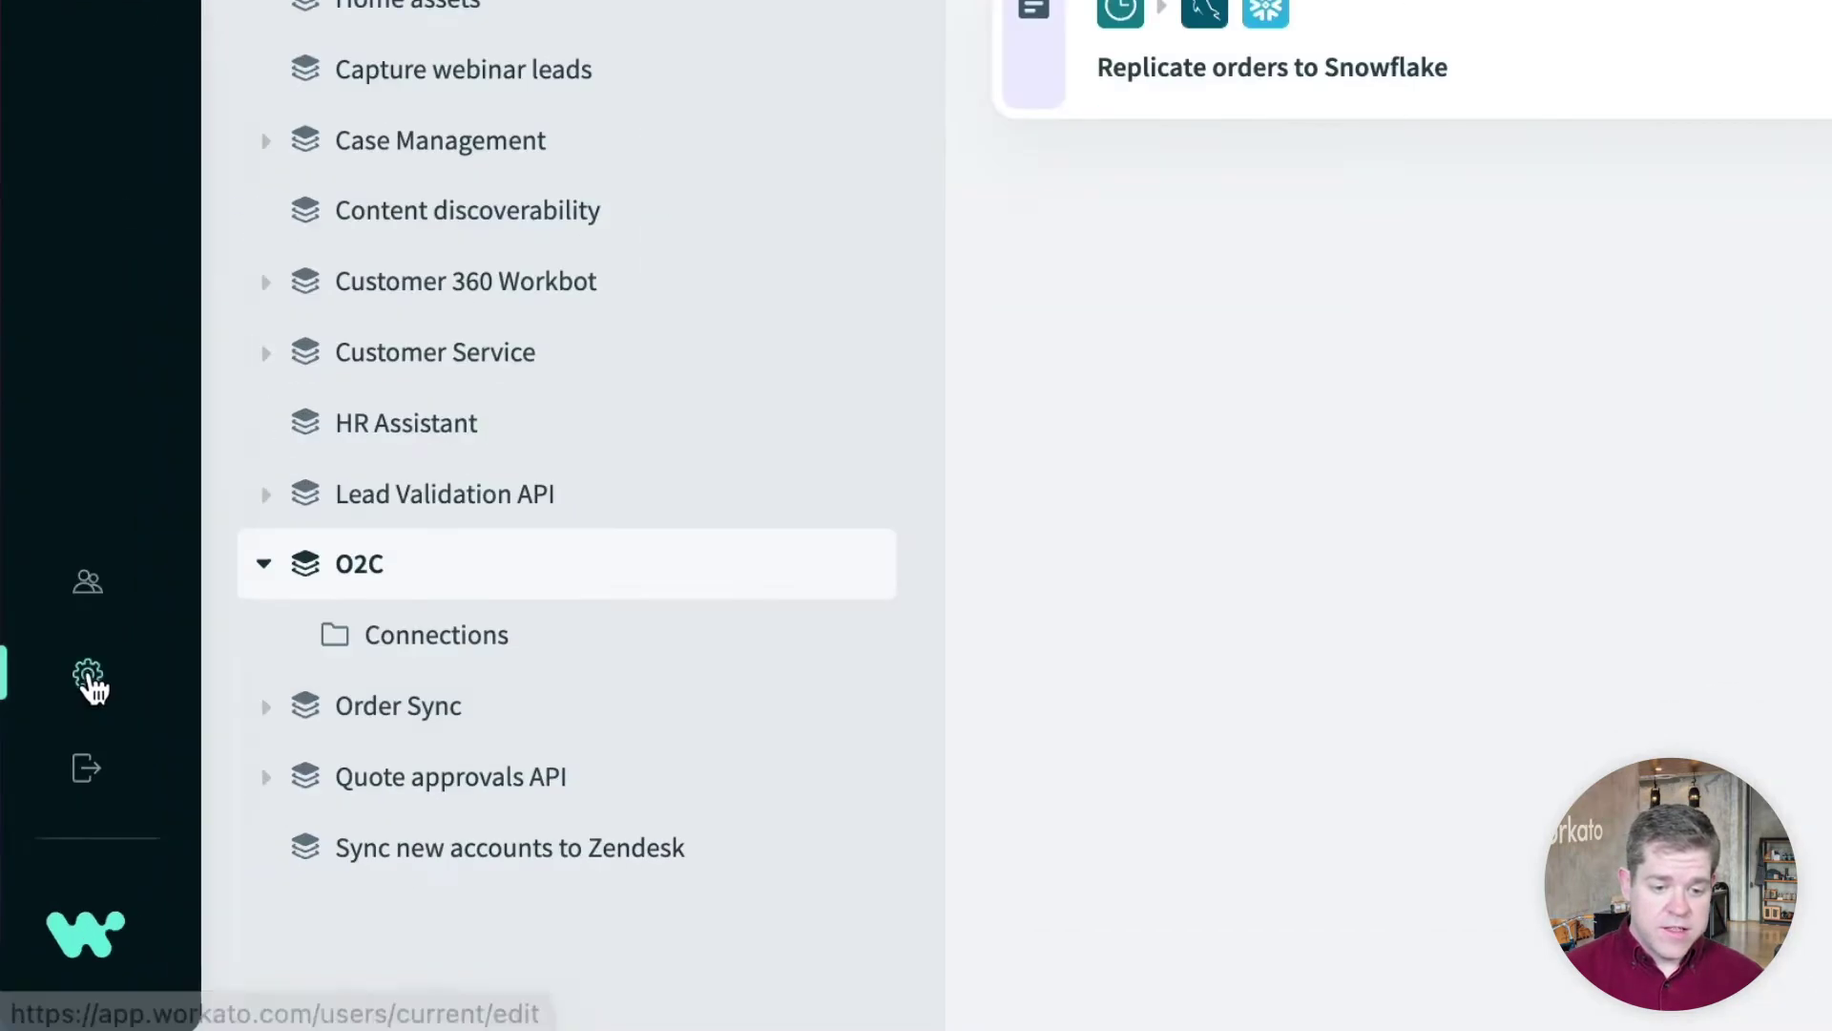
Choose AWS Secrets Manager in Workato's secrets management settings and review the account and external IDs
{"action": "left_click", "coordinate": [125, 785]}
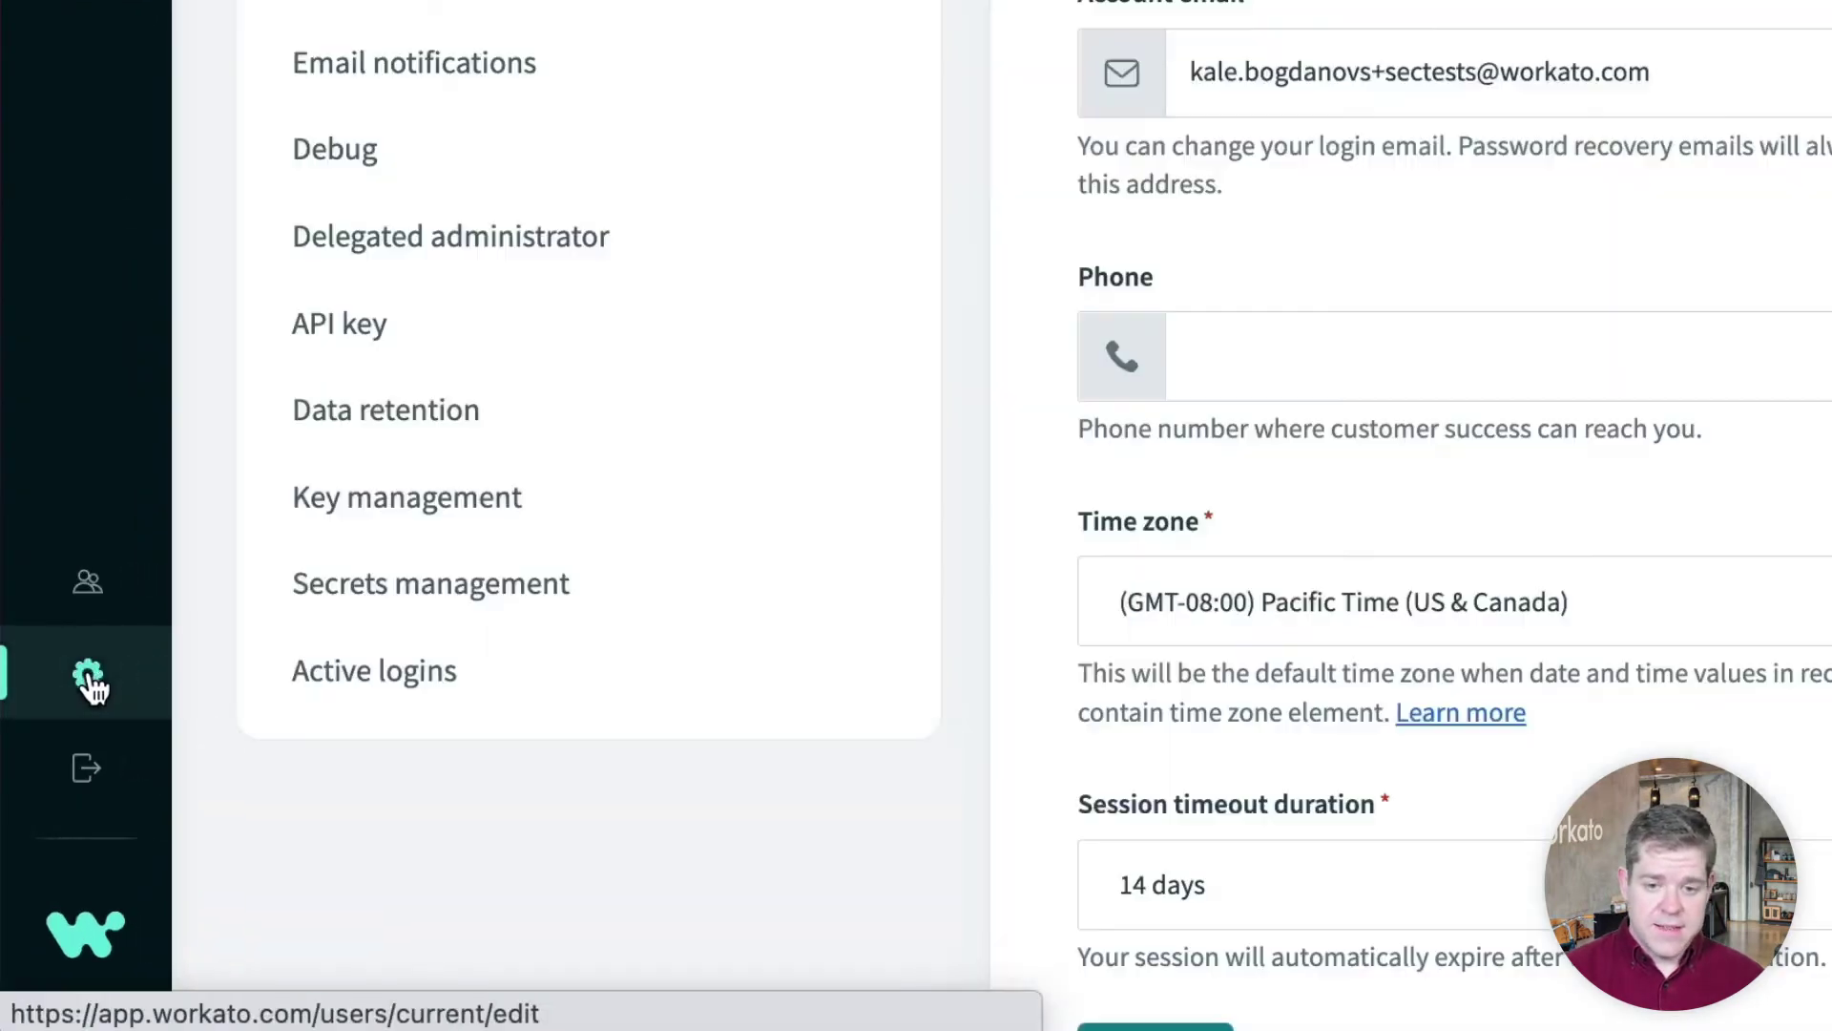
{"action": "left_click", "coordinate": [353, 603]}
{"action": "left_click", "coordinate": [687, 344]}
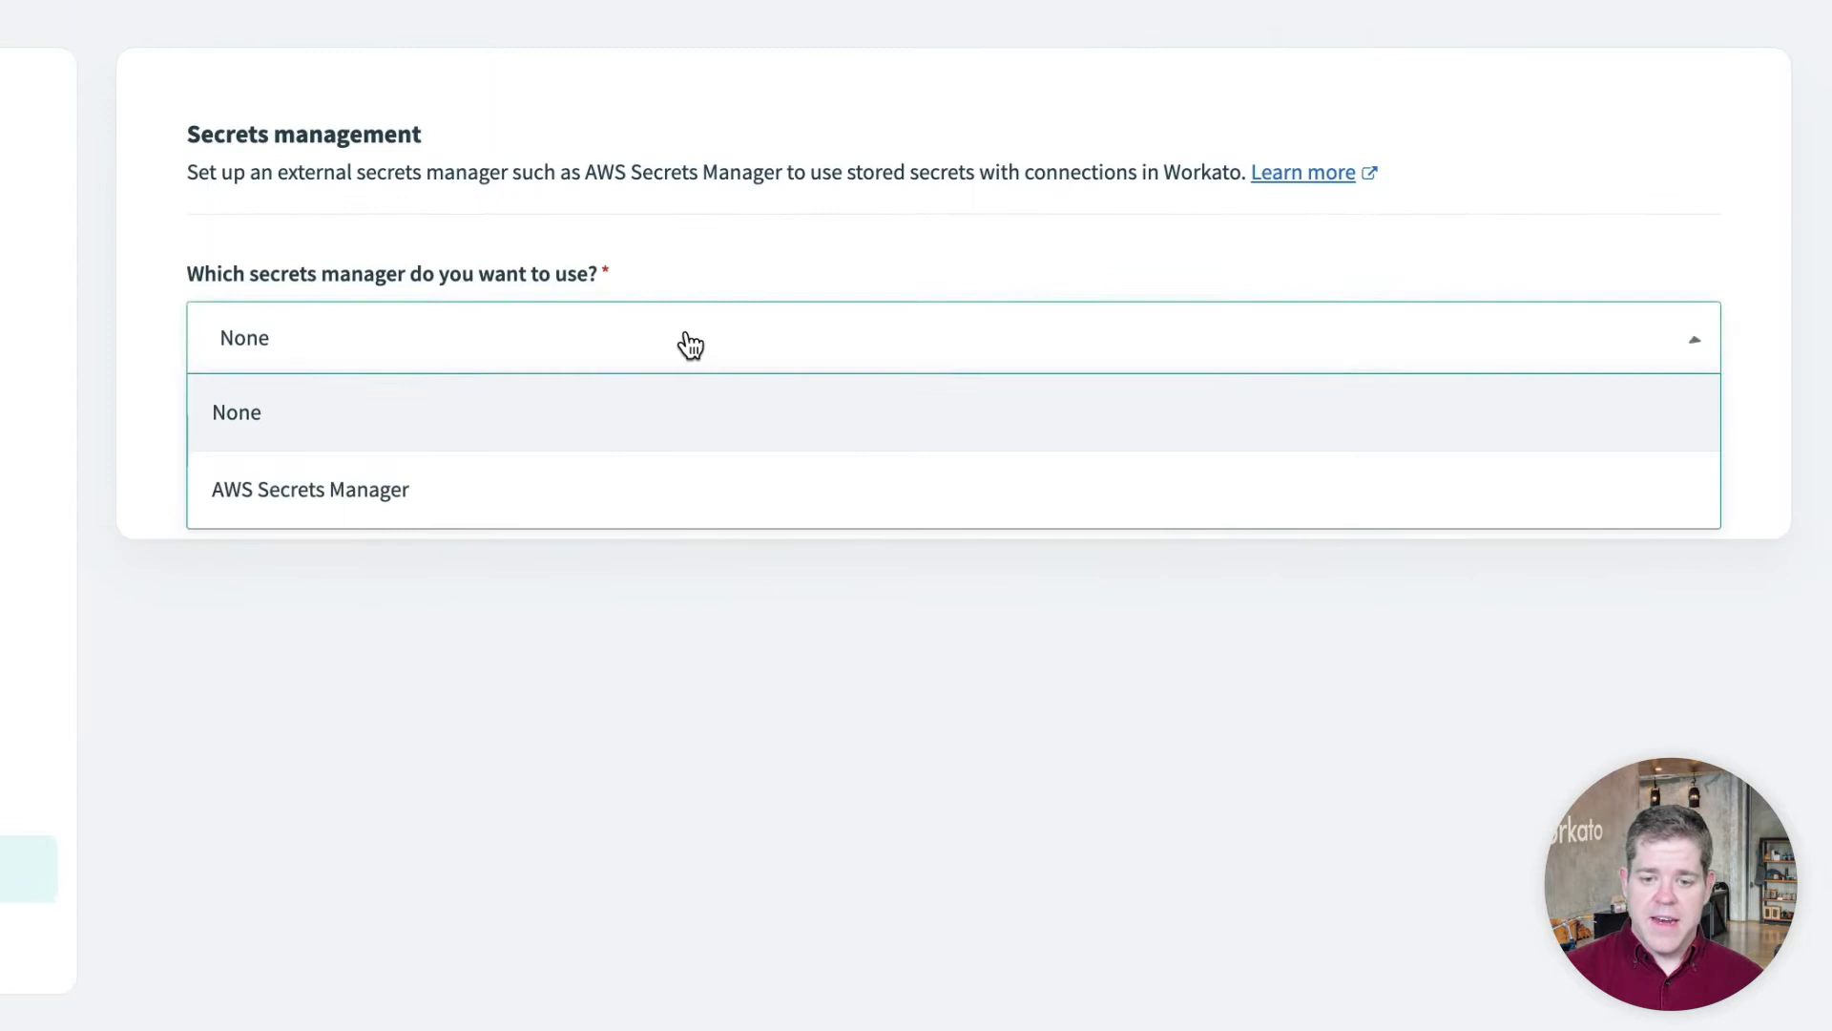
{"action": "left_click", "coordinate": [645, 482]}
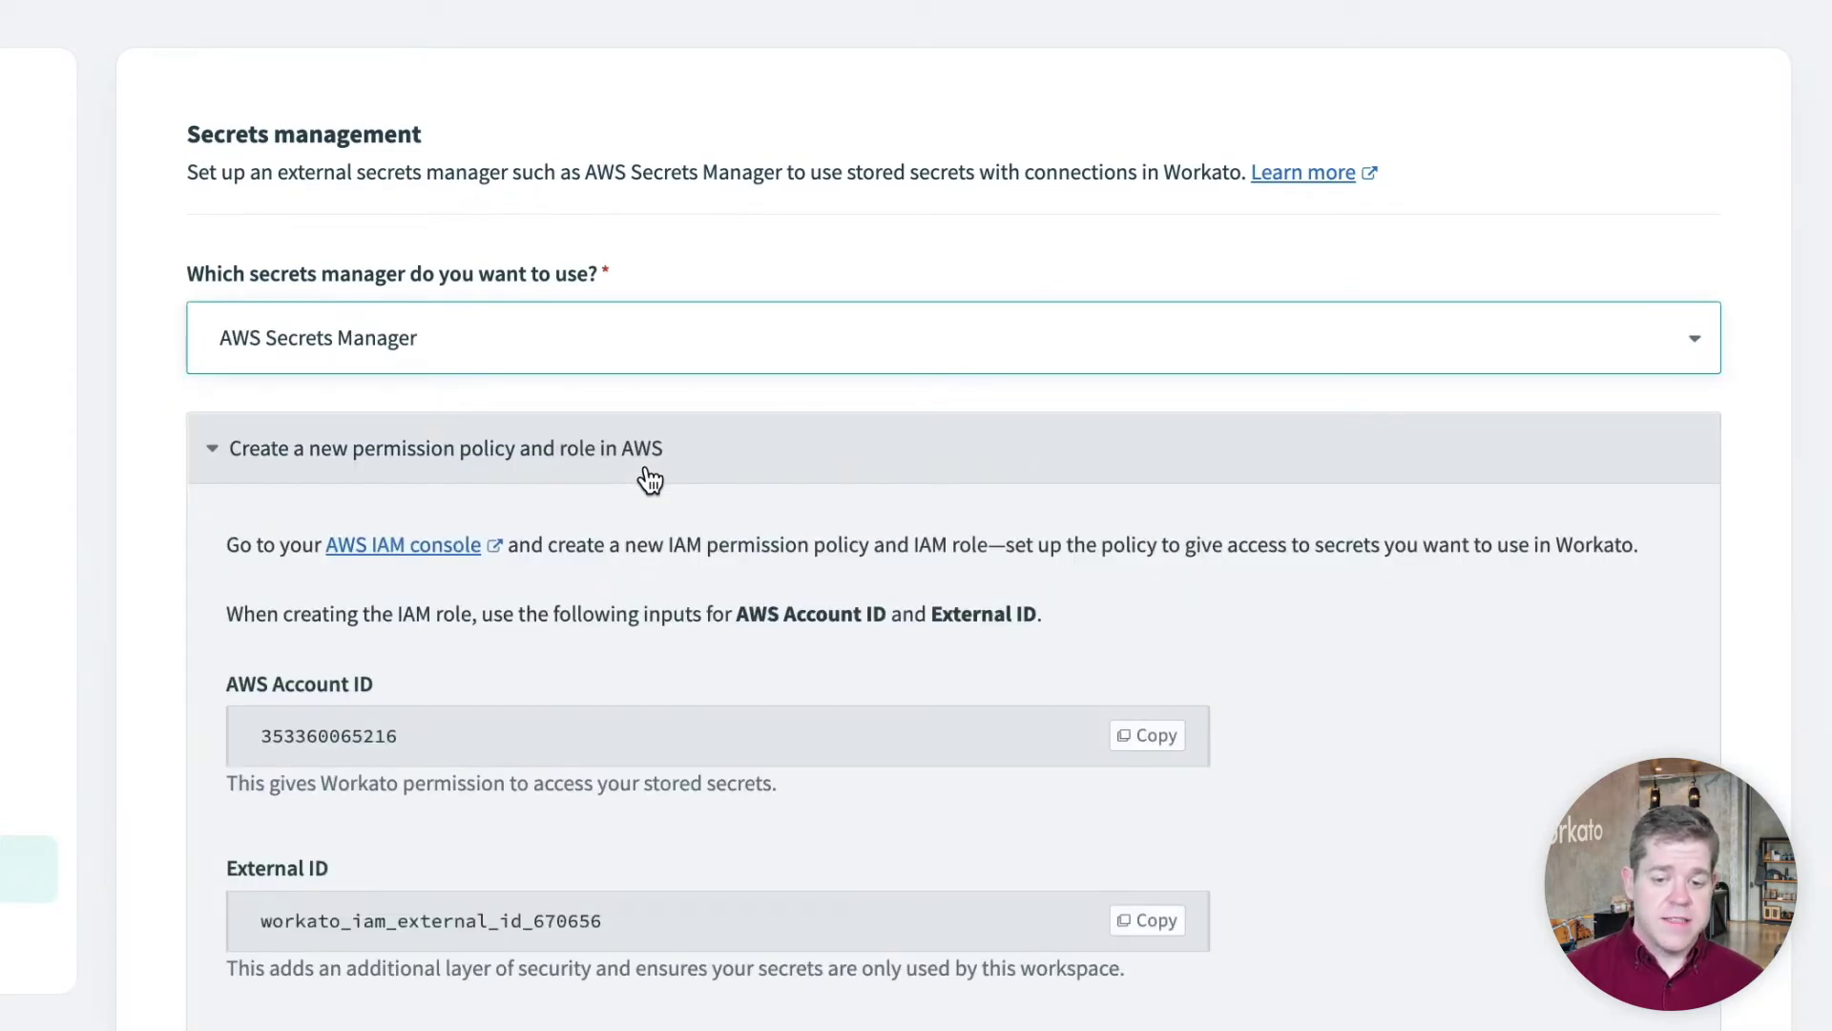
{"action": "scroll", "coordinate": [649, 477], "scroll_direction": "down", "scroll_amount": 3}
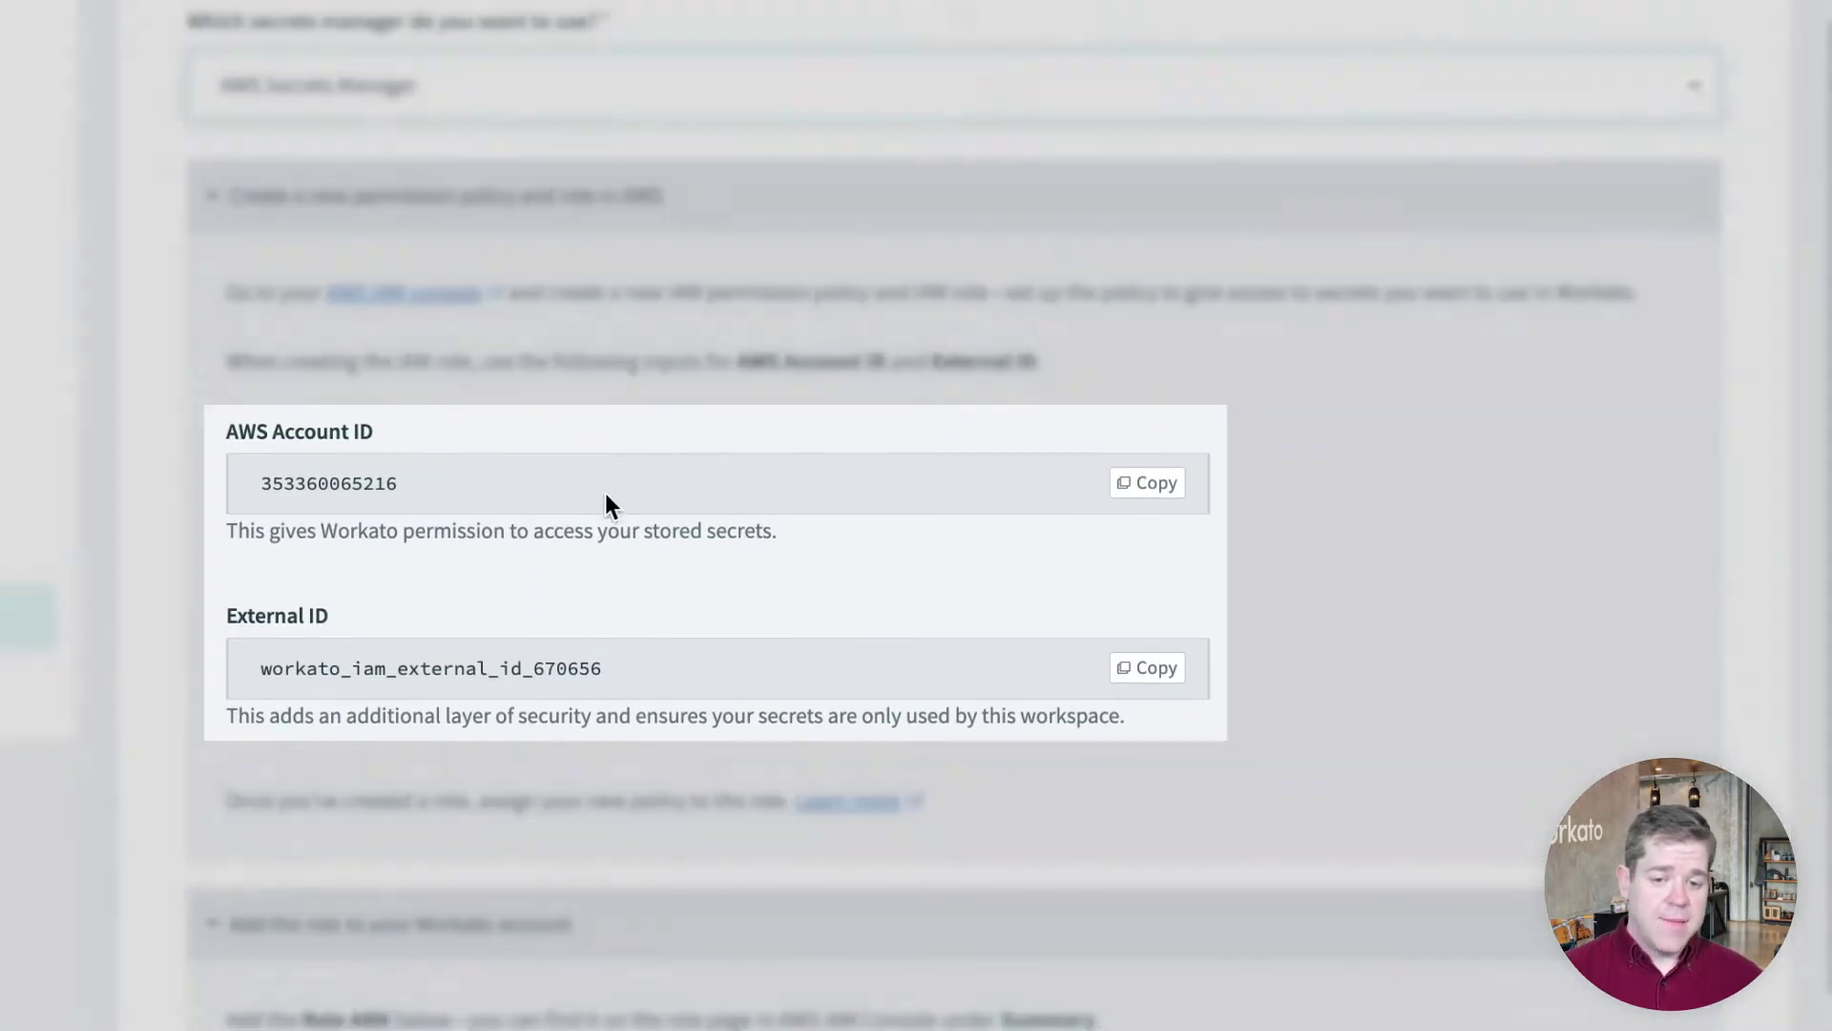
{"action": "scroll", "coordinate": [621, 652], "scroll_direction": "down", "scroll_amount": 1}
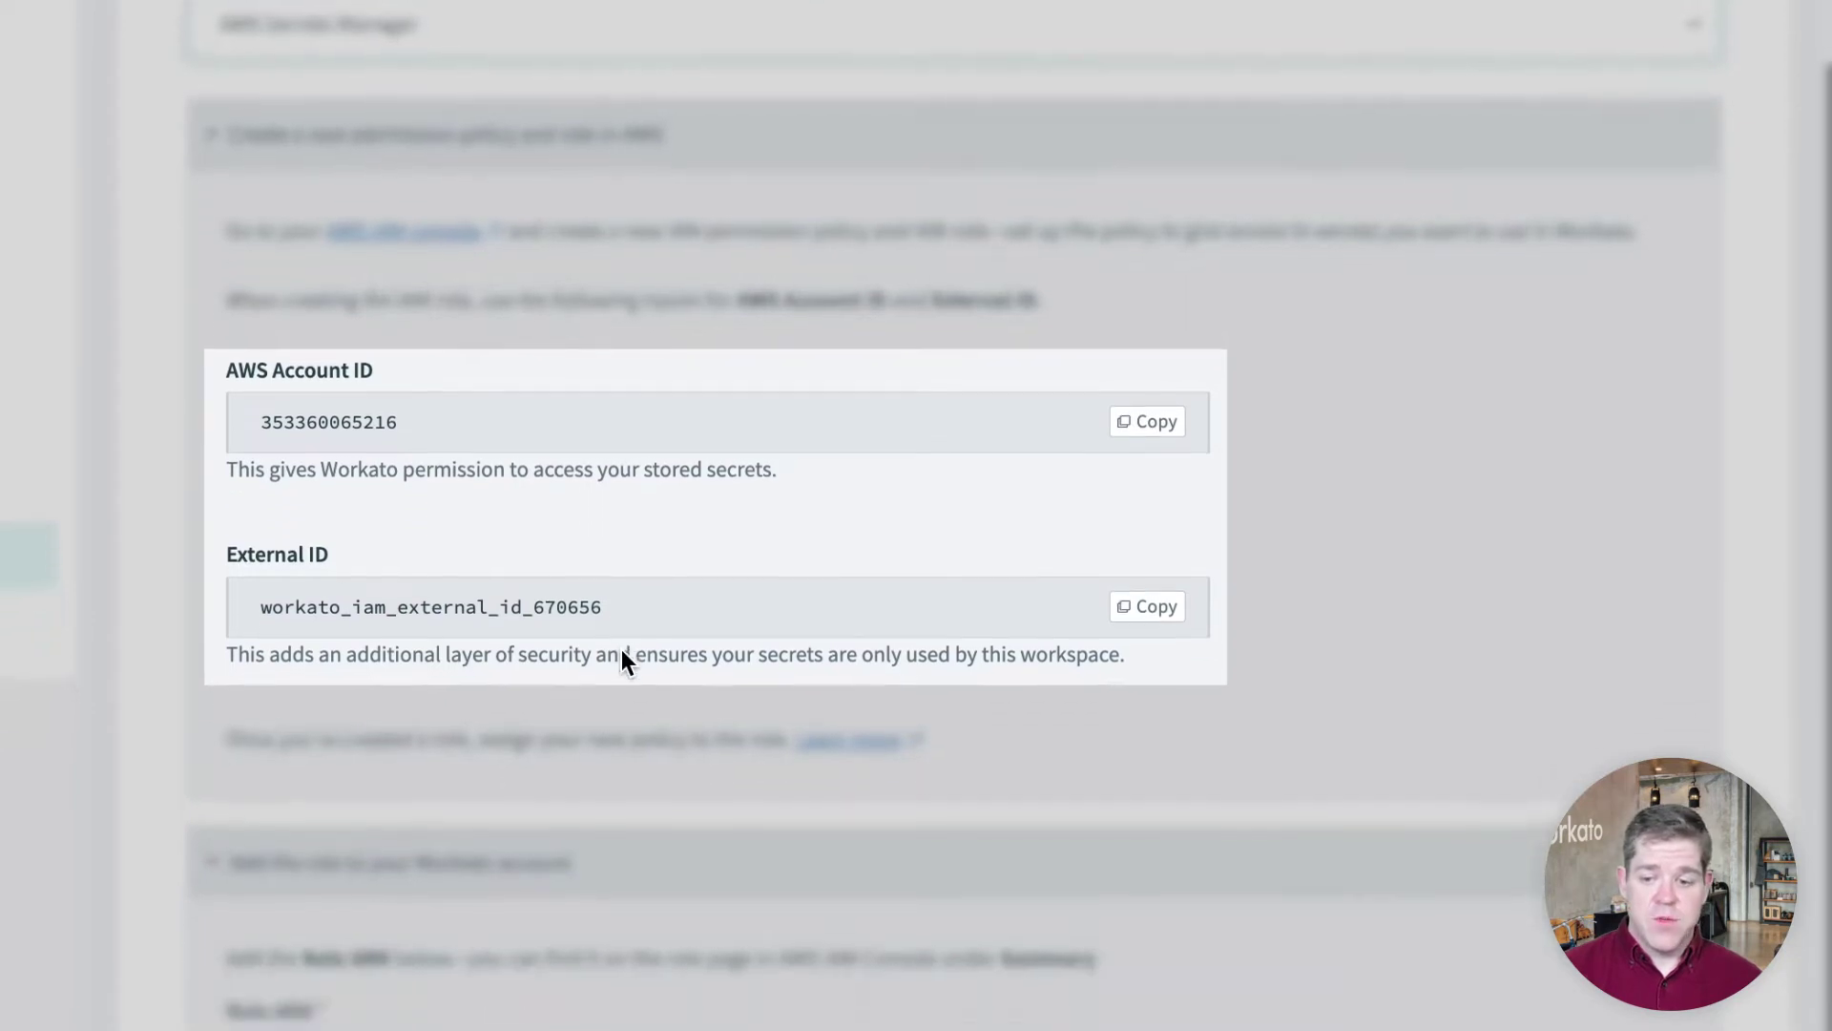
{"action": "scroll", "coordinate": [621, 653], "scroll_direction": "down", "scroll_amount": 2}
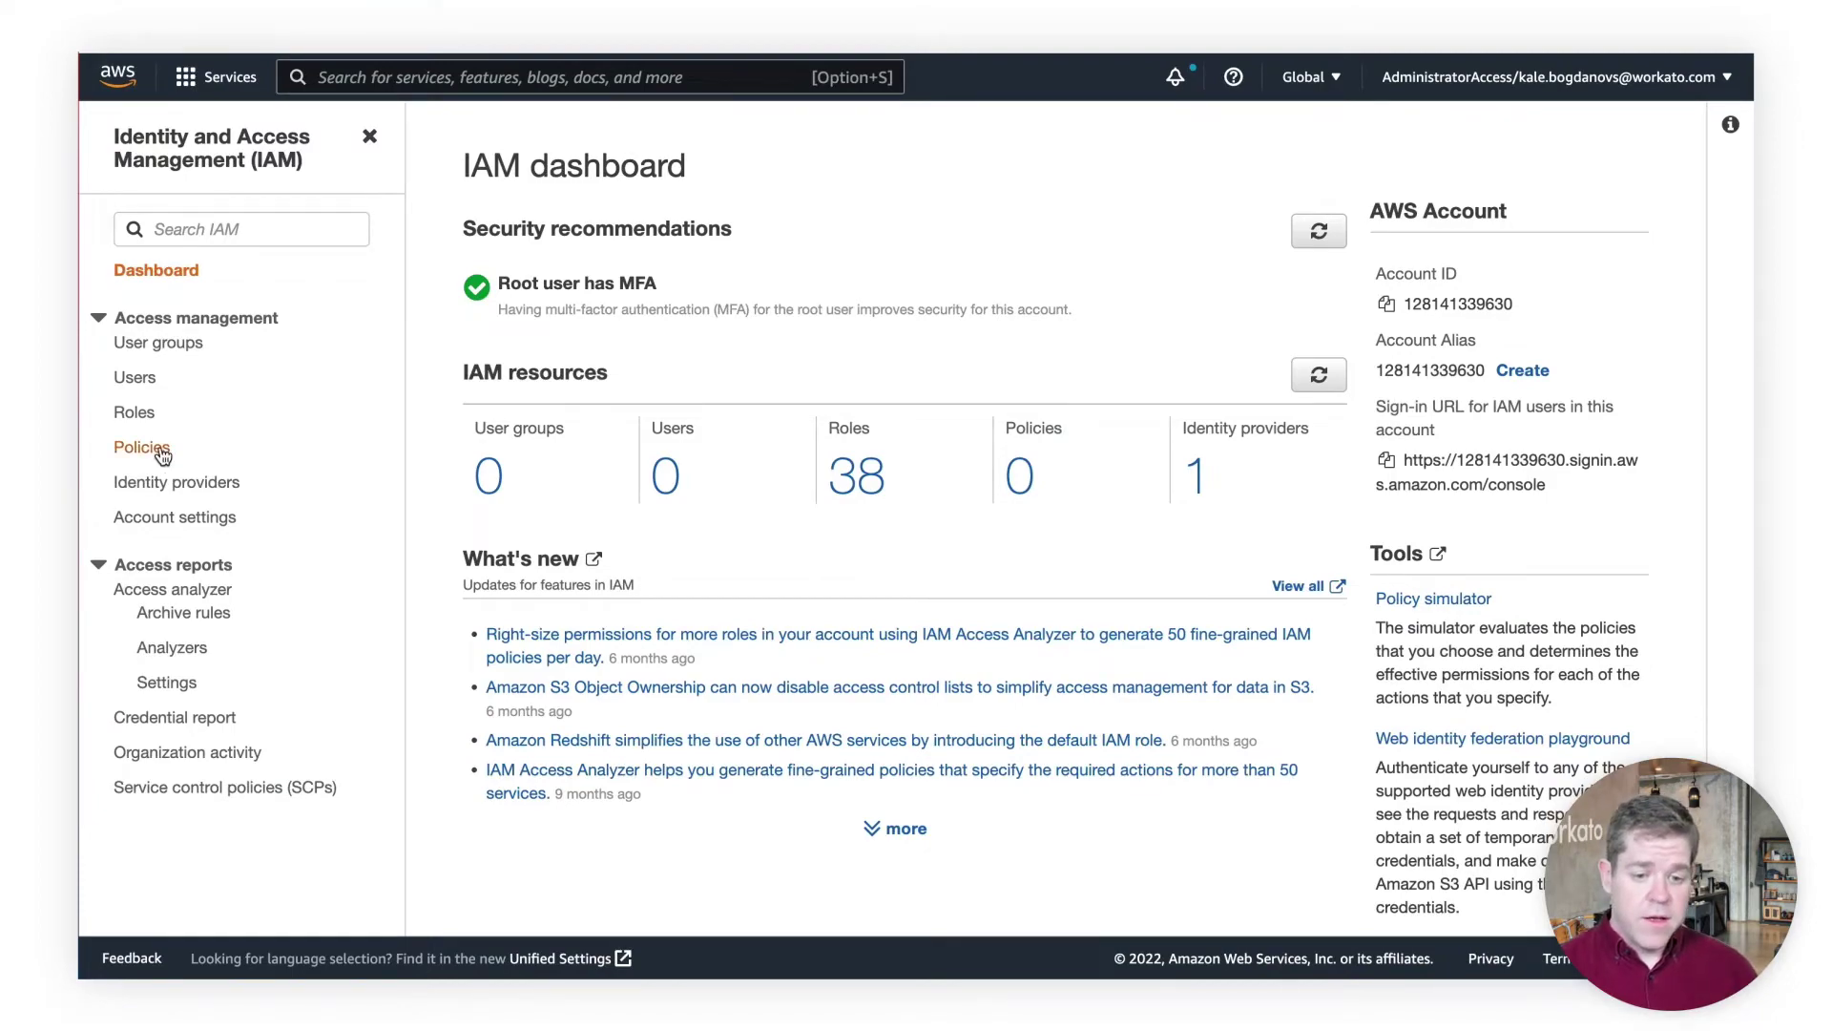
Start a new IAM policy covering the Secrets Manager service
{"action": "left_click", "coordinate": [142, 447]}
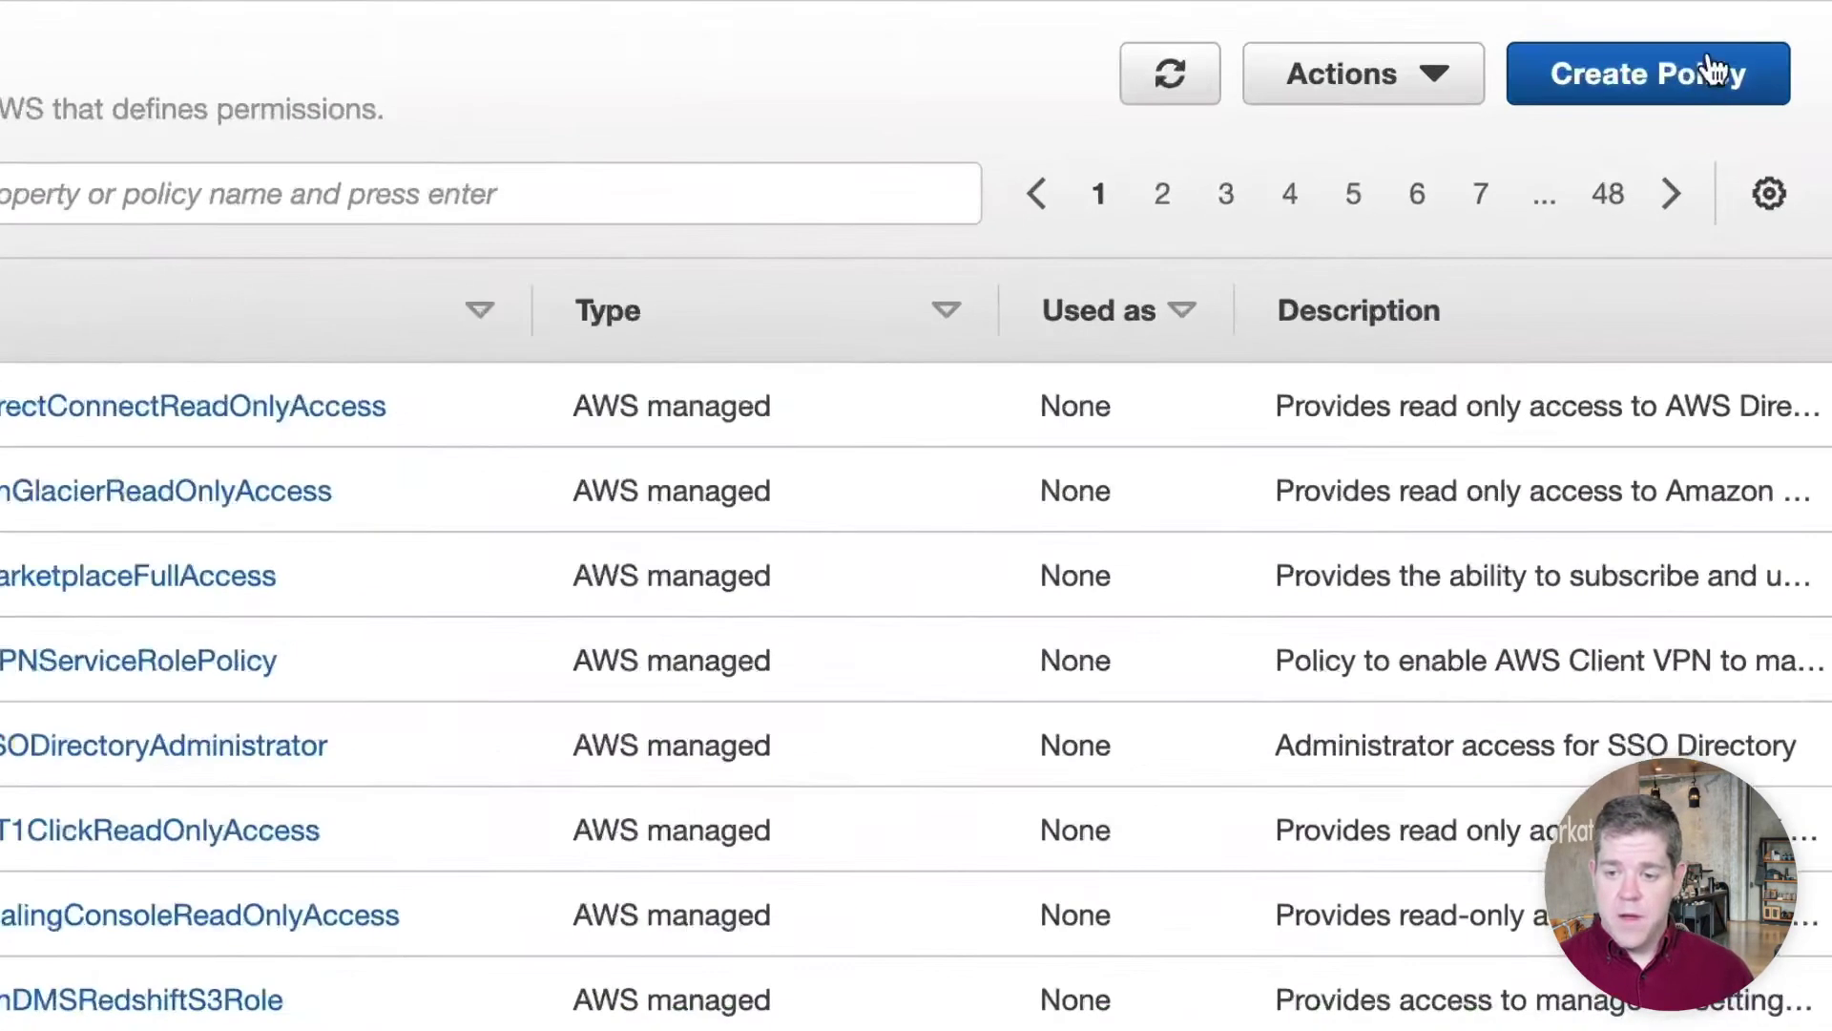
{"action": "left_click", "coordinate": [1711, 69]}
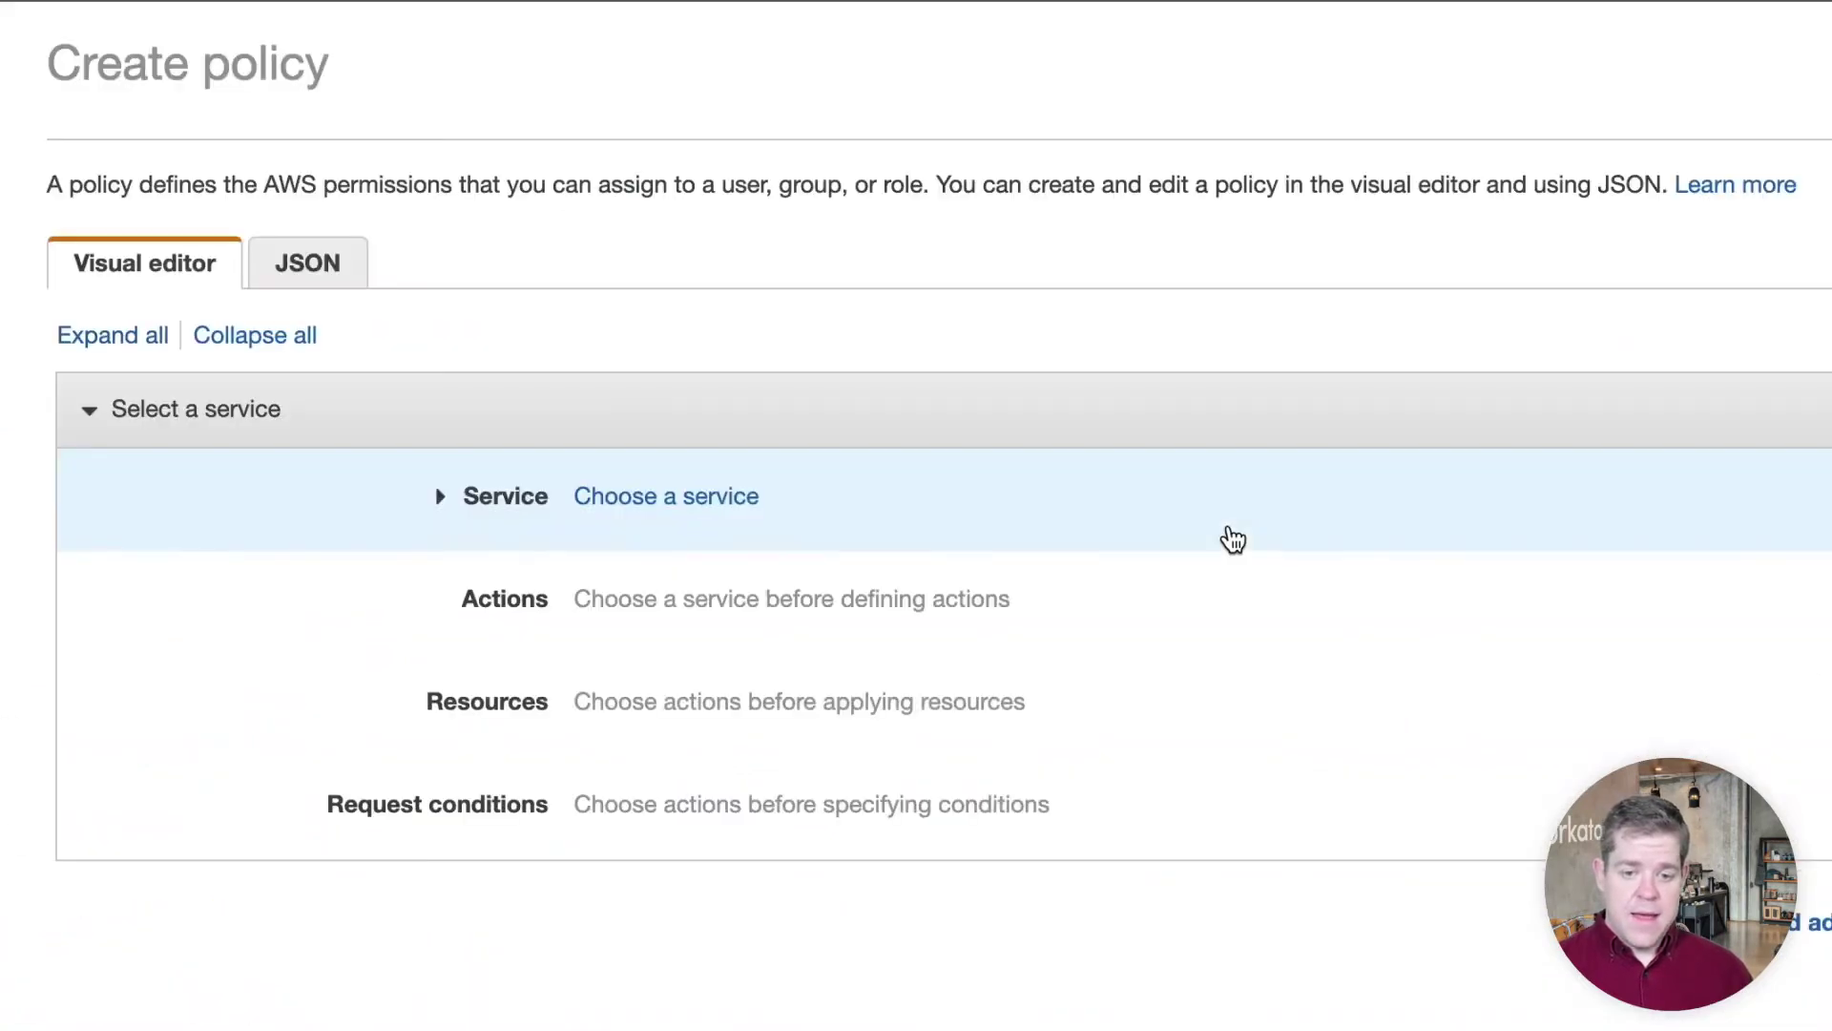
{"action": "left_click", "coordinate": [329, 270]}
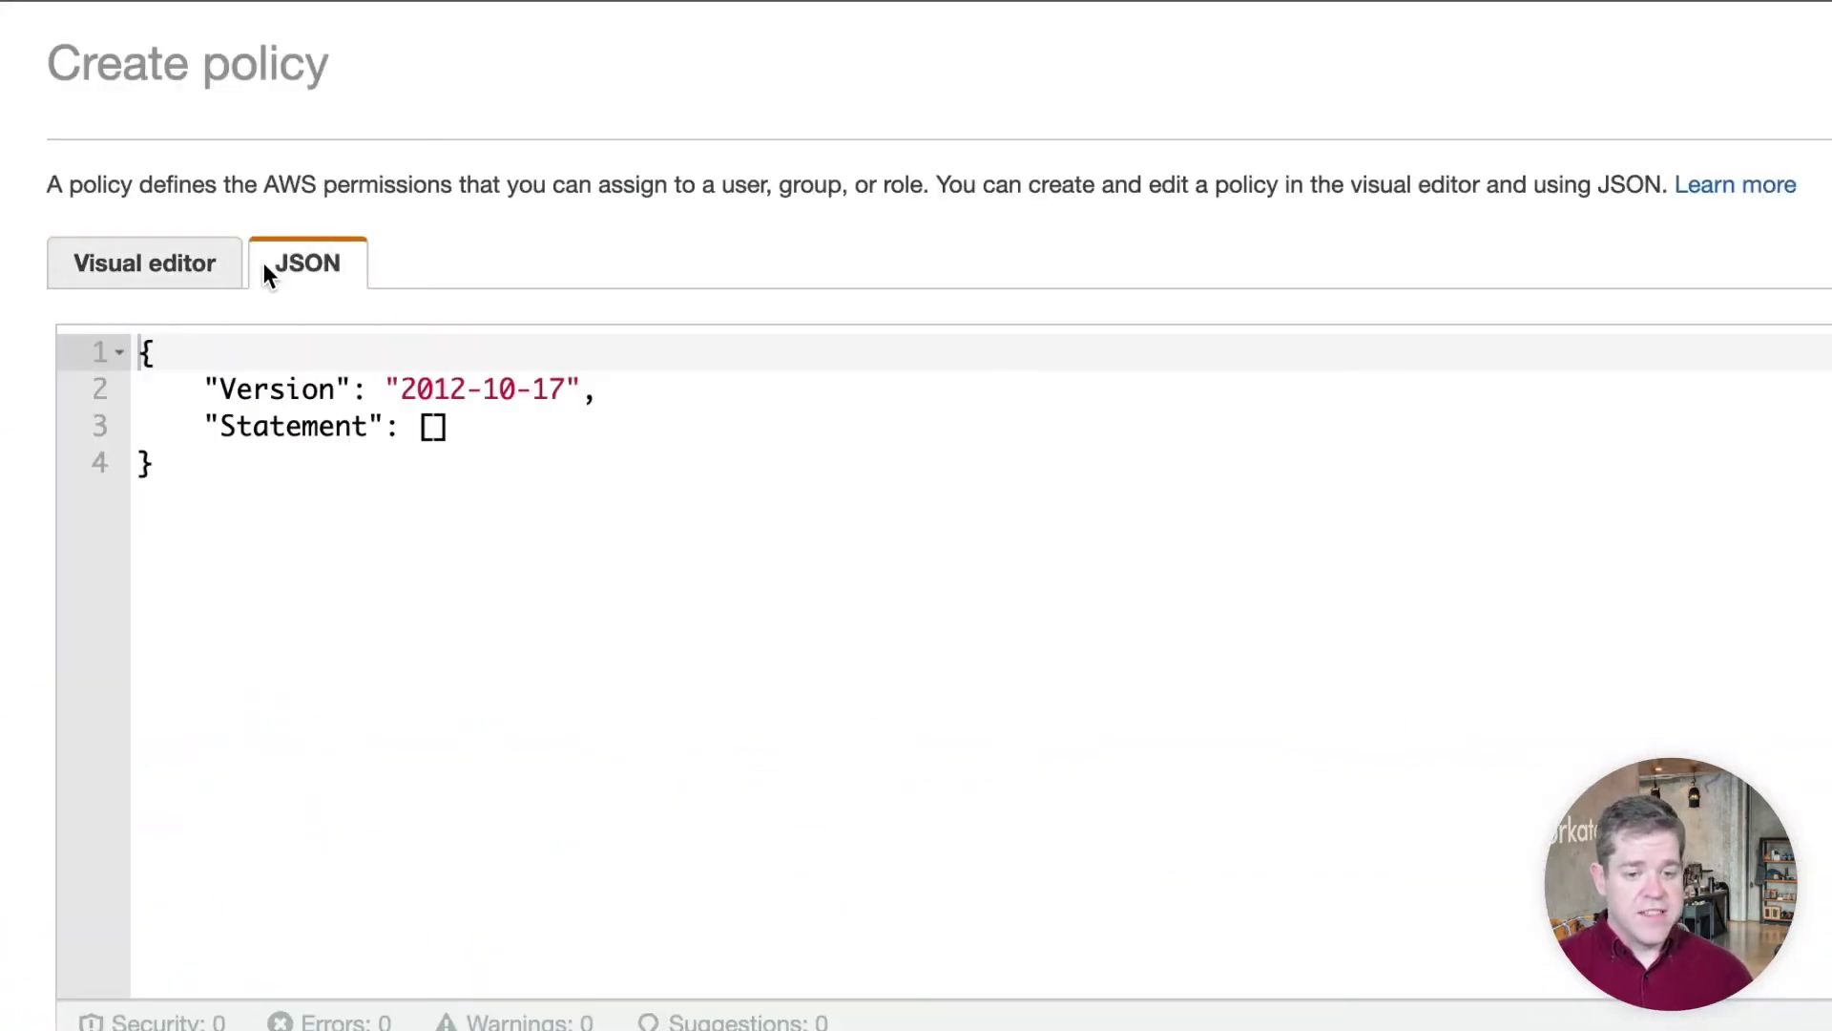
{"action": "left_click", "coordinate": [134, 260]}
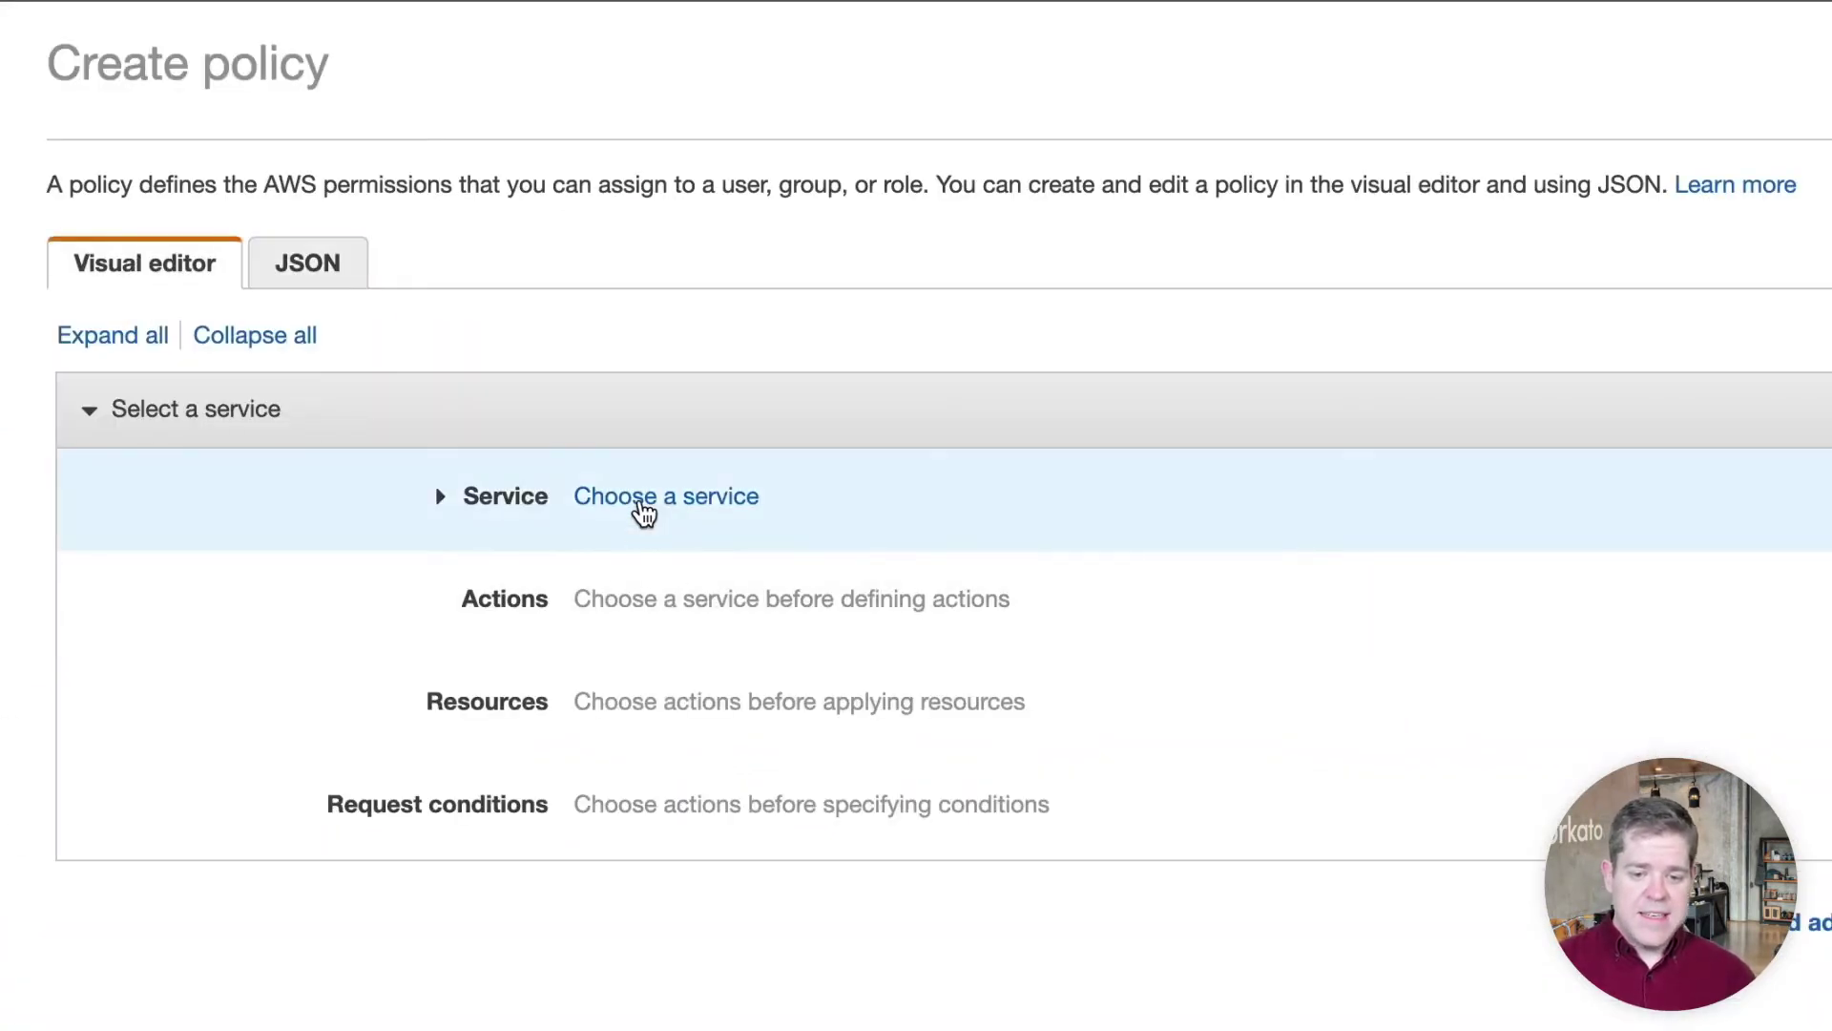
{"action": "left_click", "coordinate": [644, 505]}
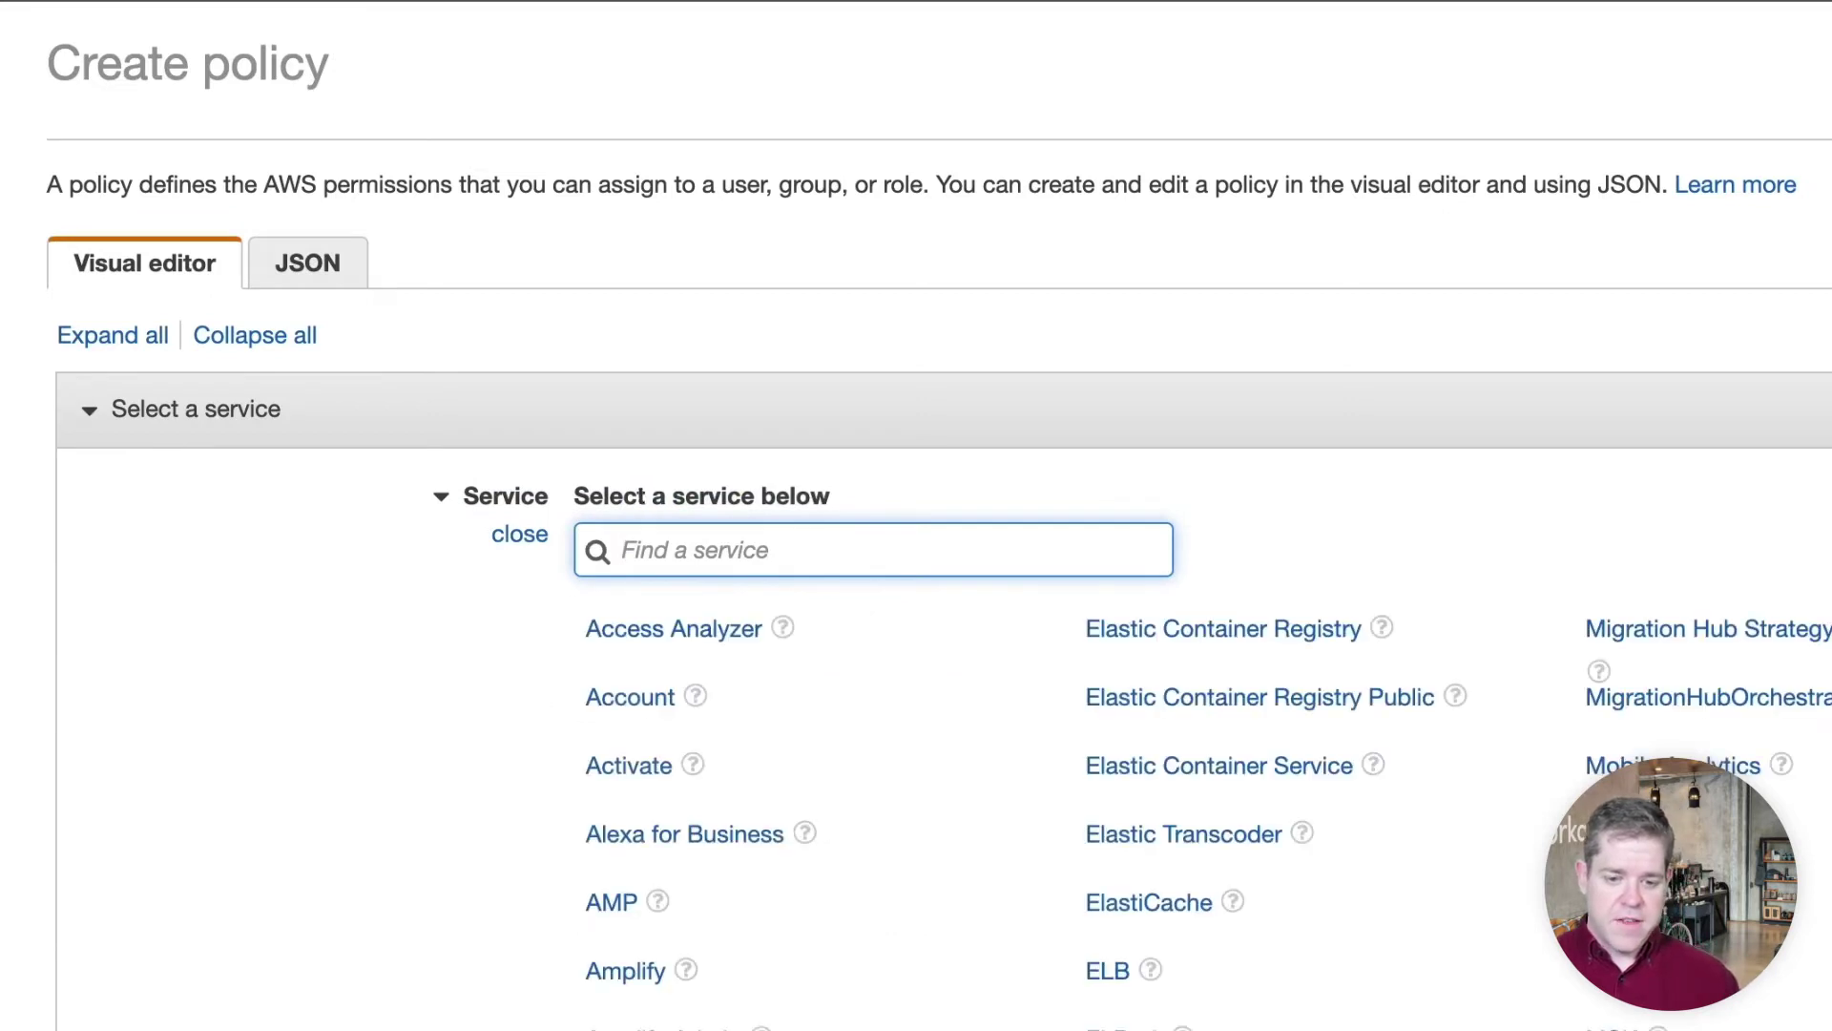
{"action": "type", "text": "secre"}
{"action": "left_click", "coordinate": [653, 630]}
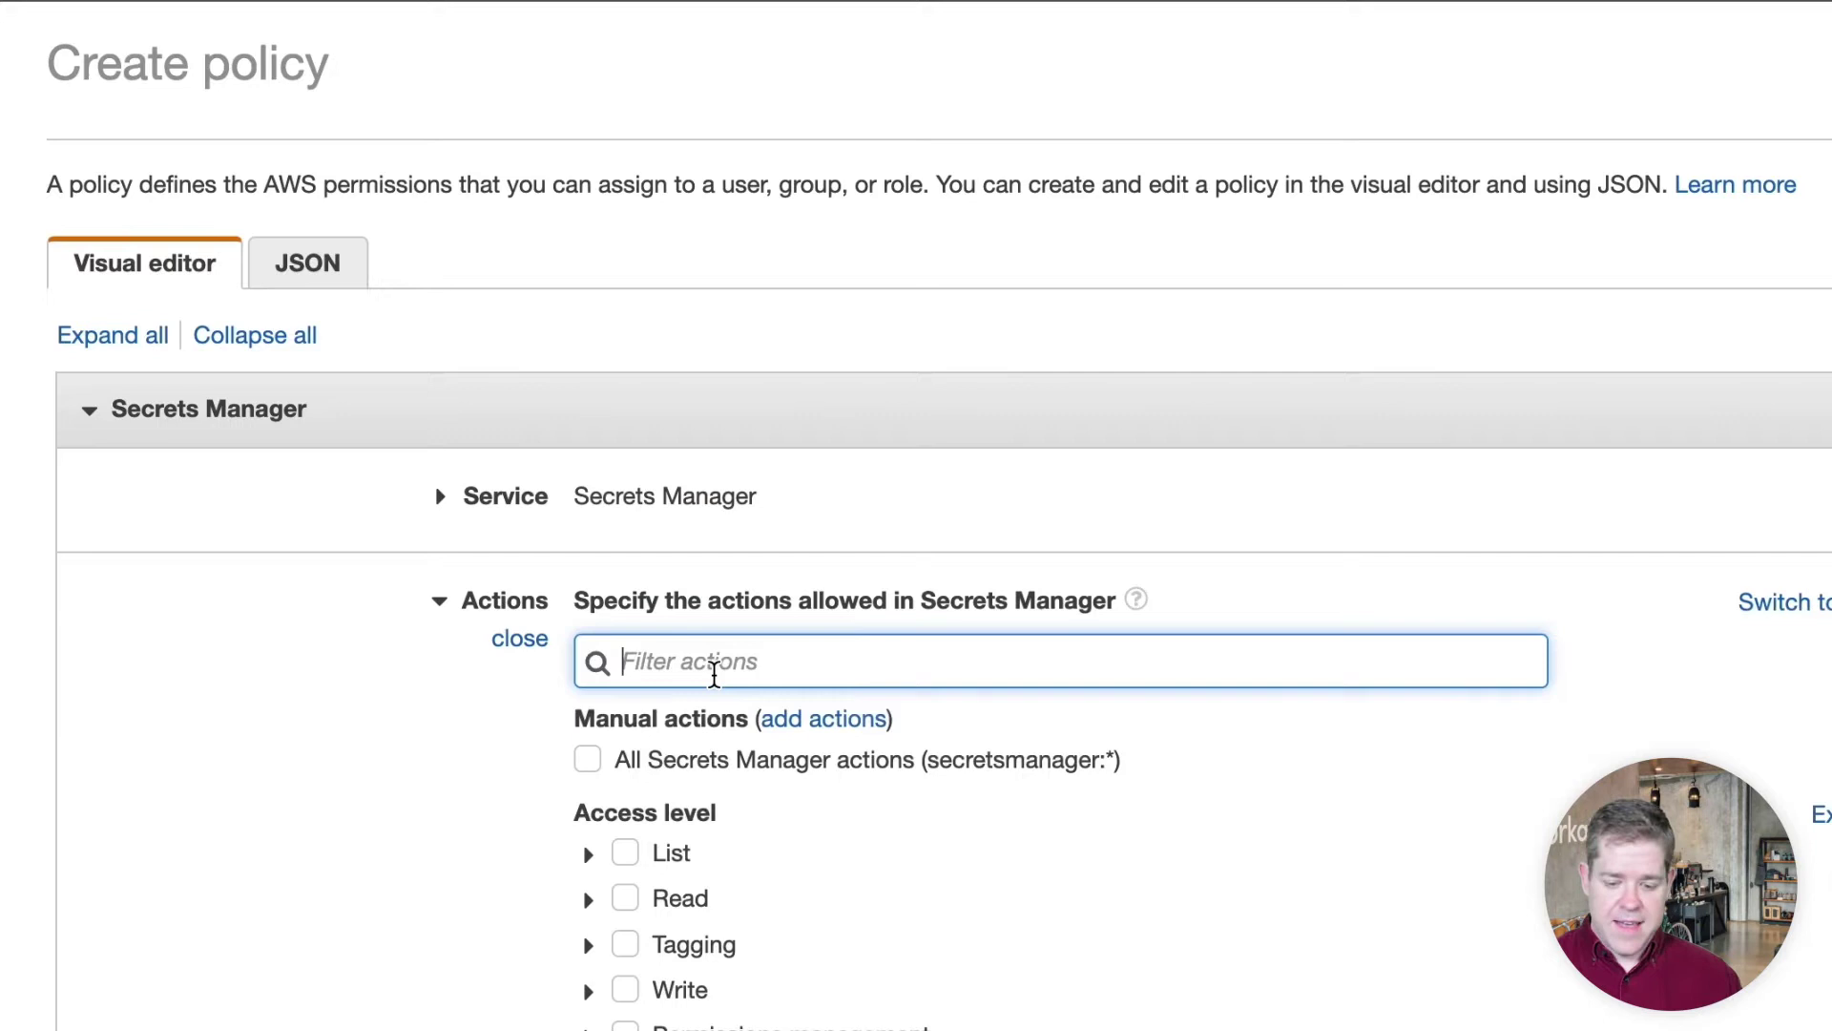
Allow DescribeSecret and GetSecretValue, limited to specific resources
{"action": "type", "text": "des"}
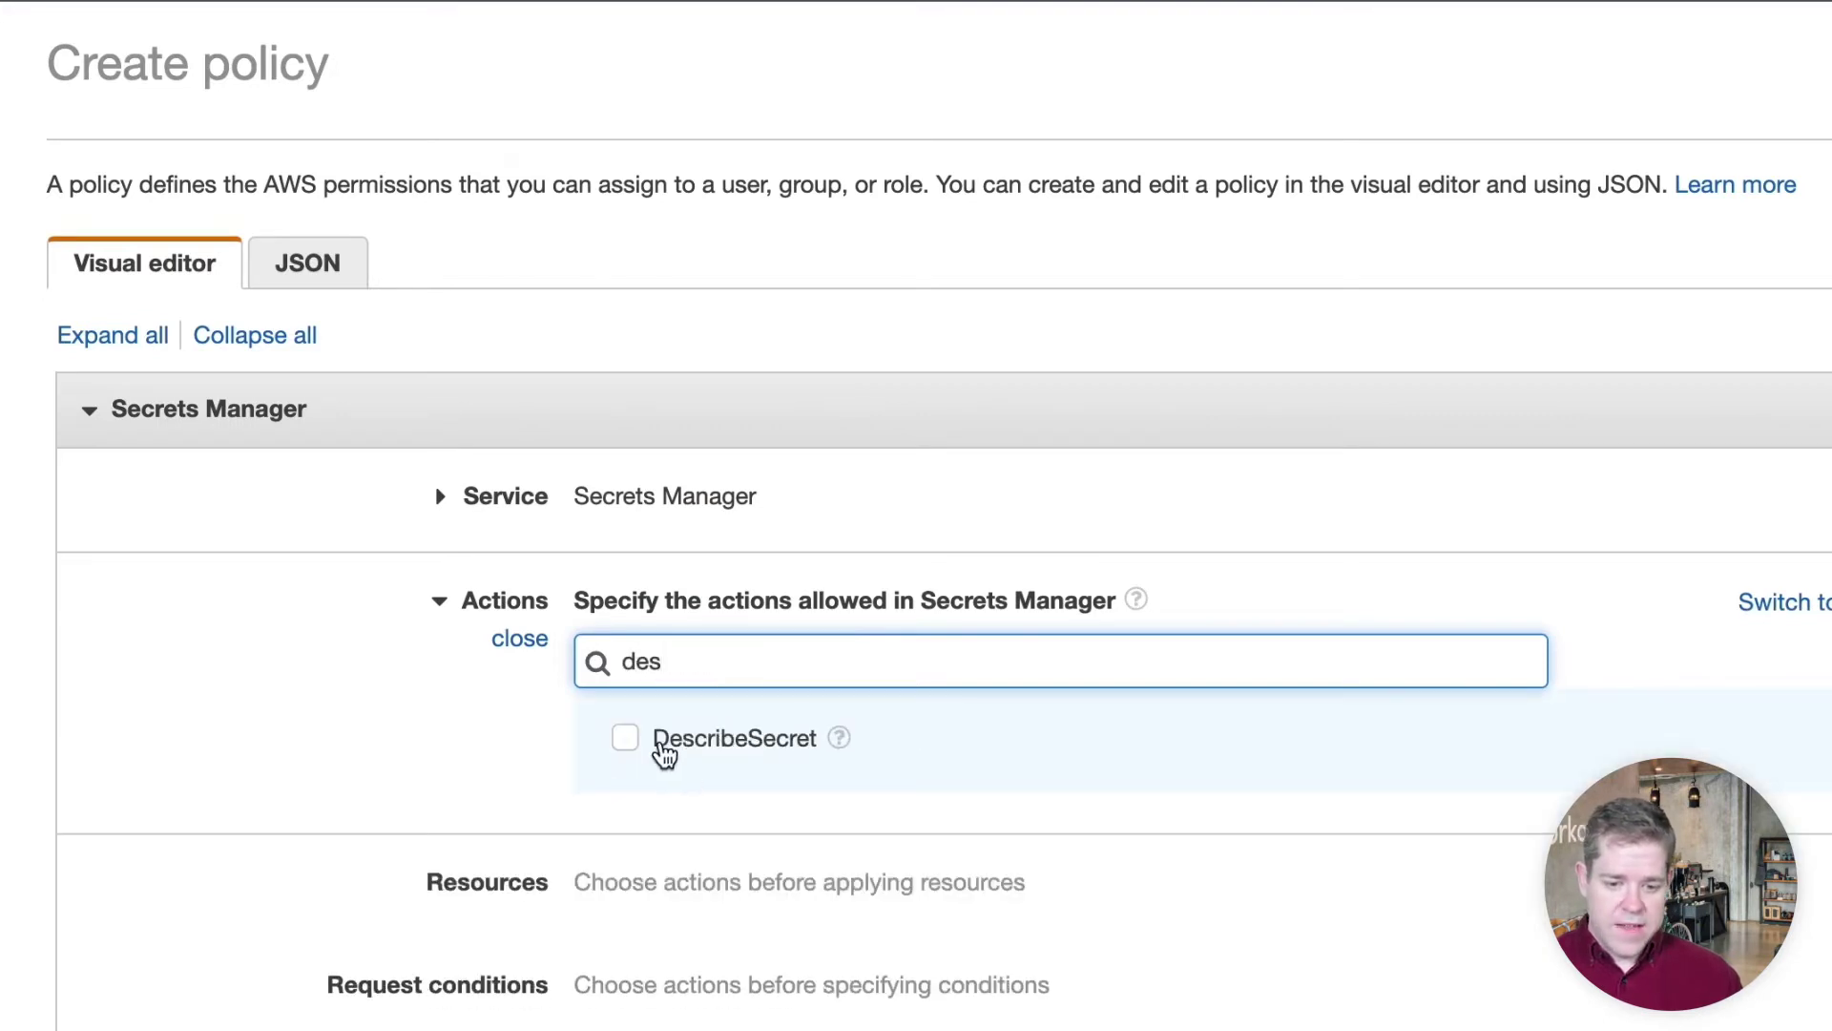
{"action": "left_click", "coordinate": [665, 752]}
{"action": "triple_click", "coordinate": [711, 665]}
{"action": "type", "text": "get"}
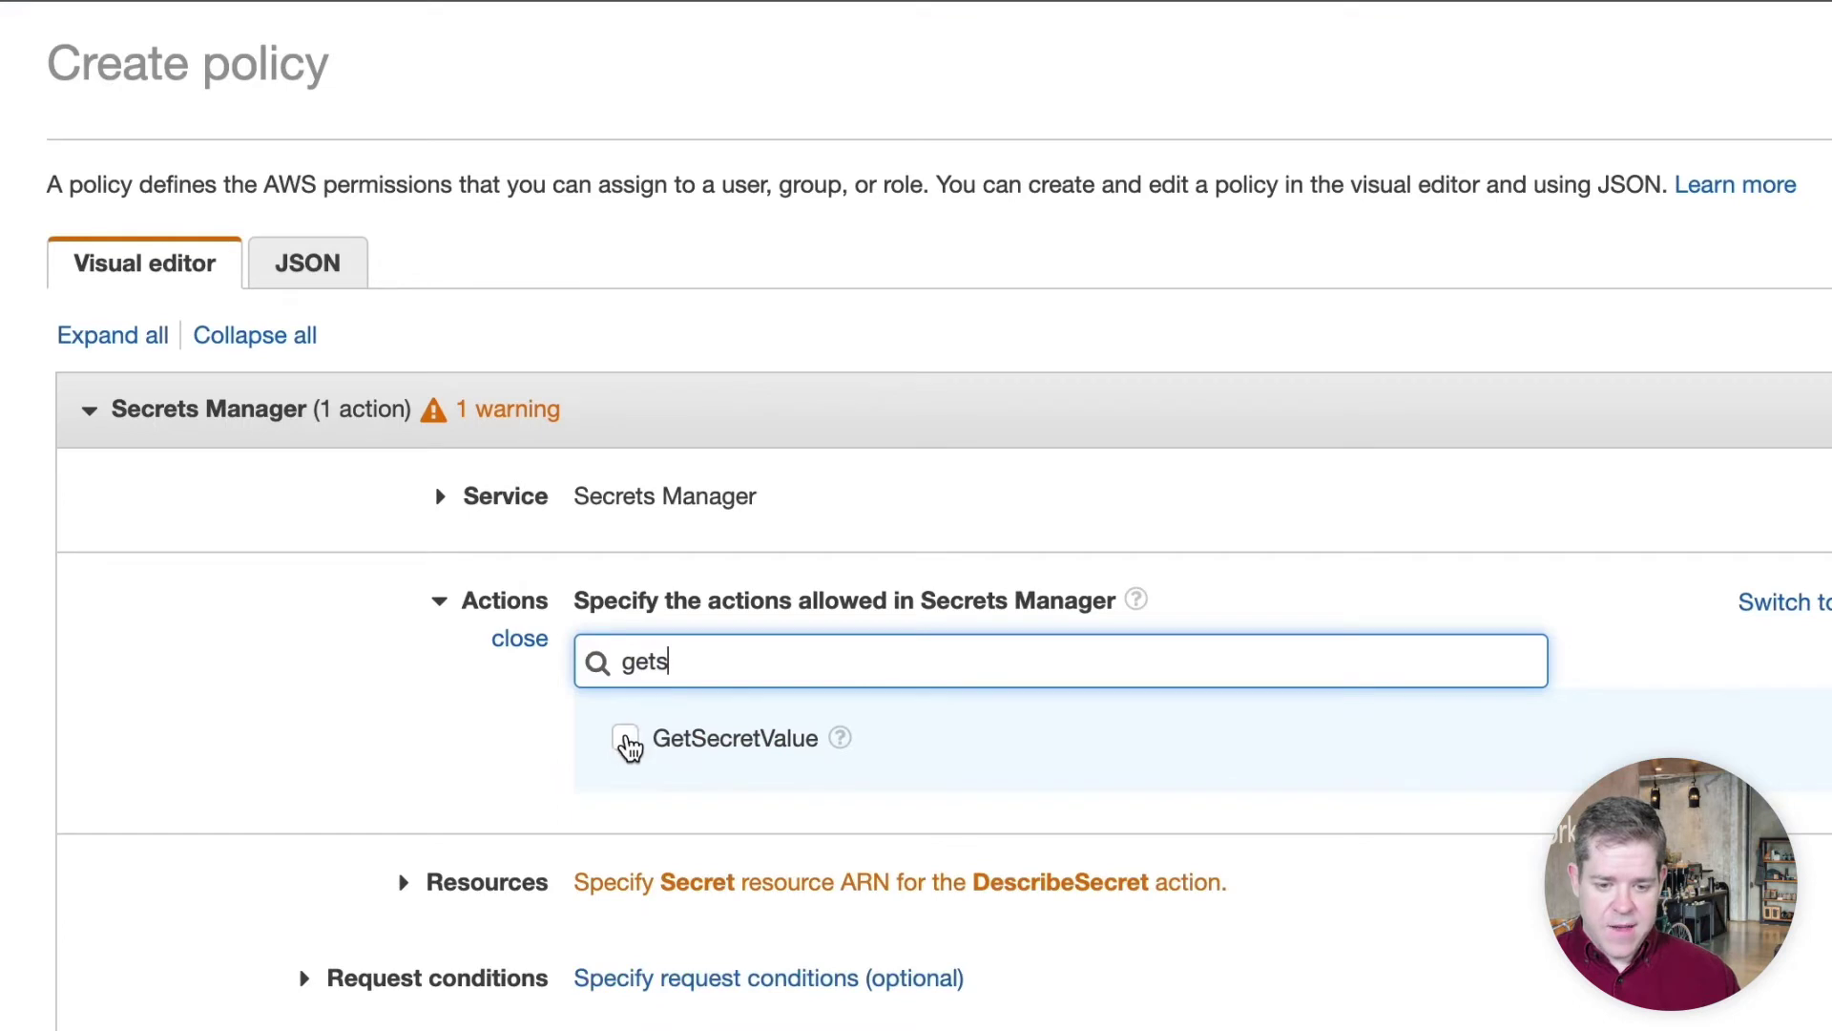
{"action": "left_click", "coordinate": [625, 738]}
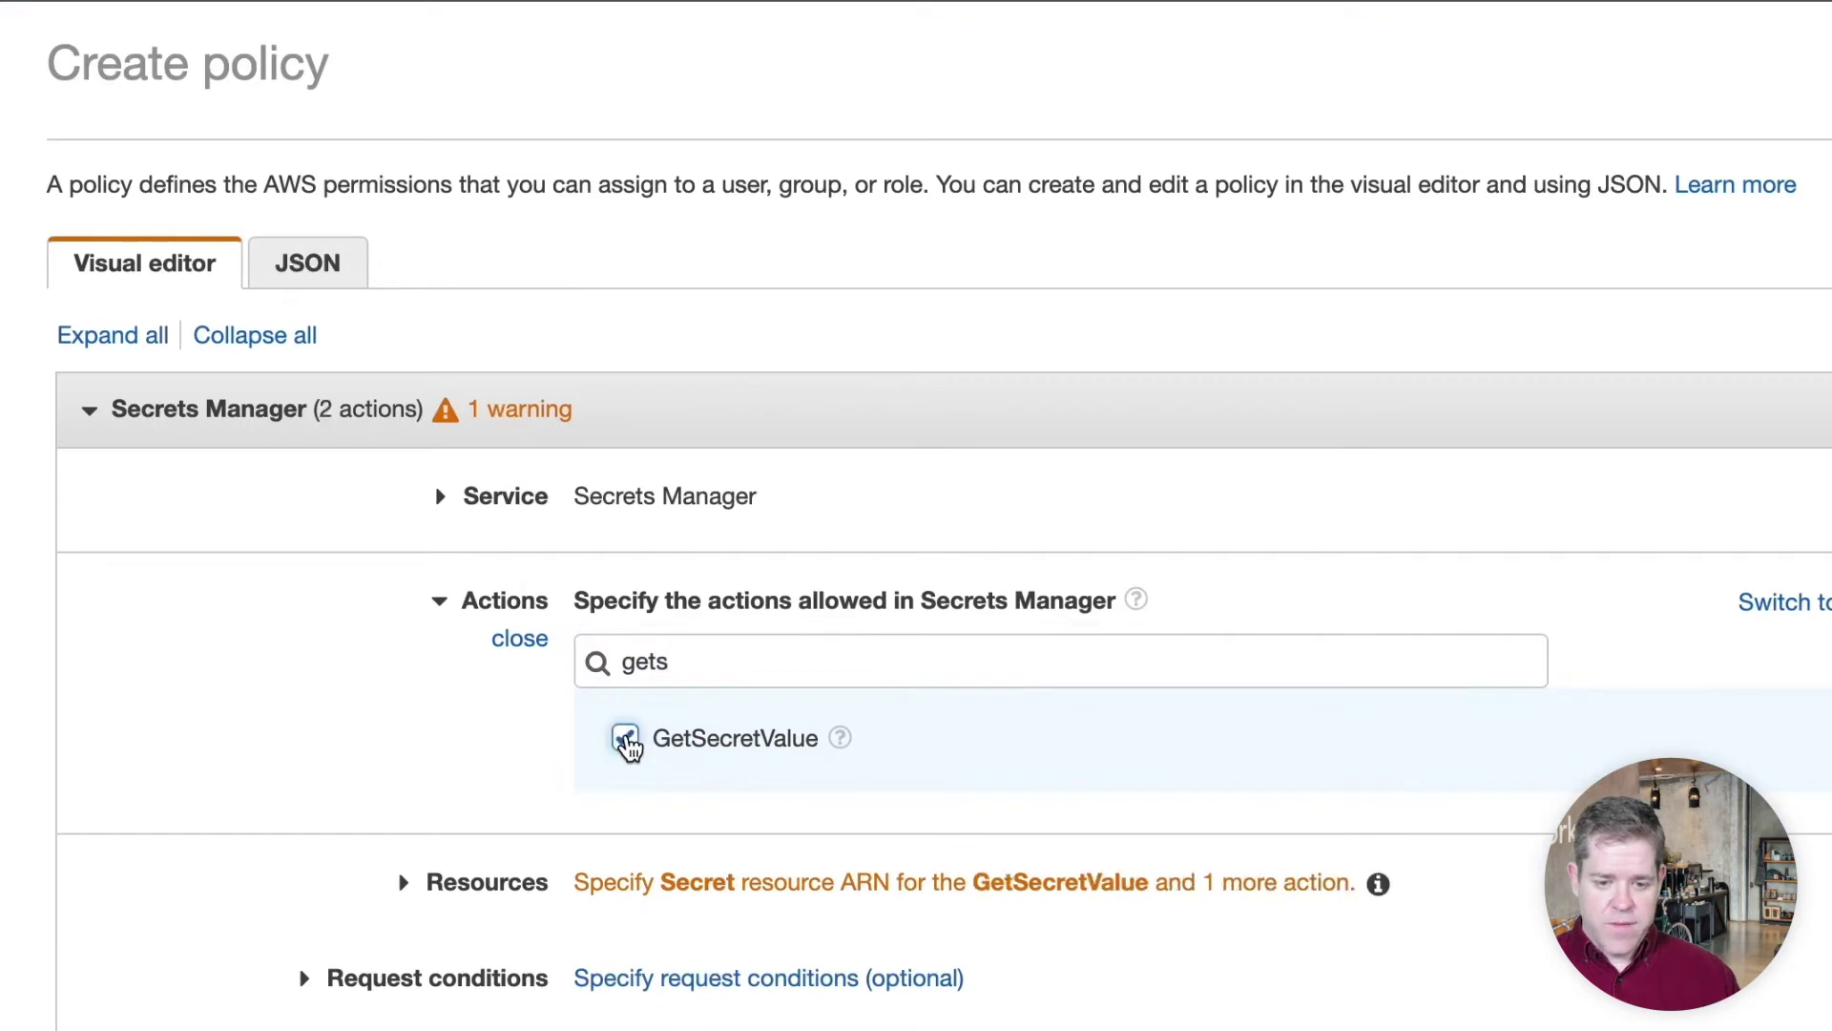
{"action": "scroll", "coordinate": [668, 820], "scroll_direction": "down", "scroll_amount": 2}
{"action": "left_click", "coordinate": [386, 806]}
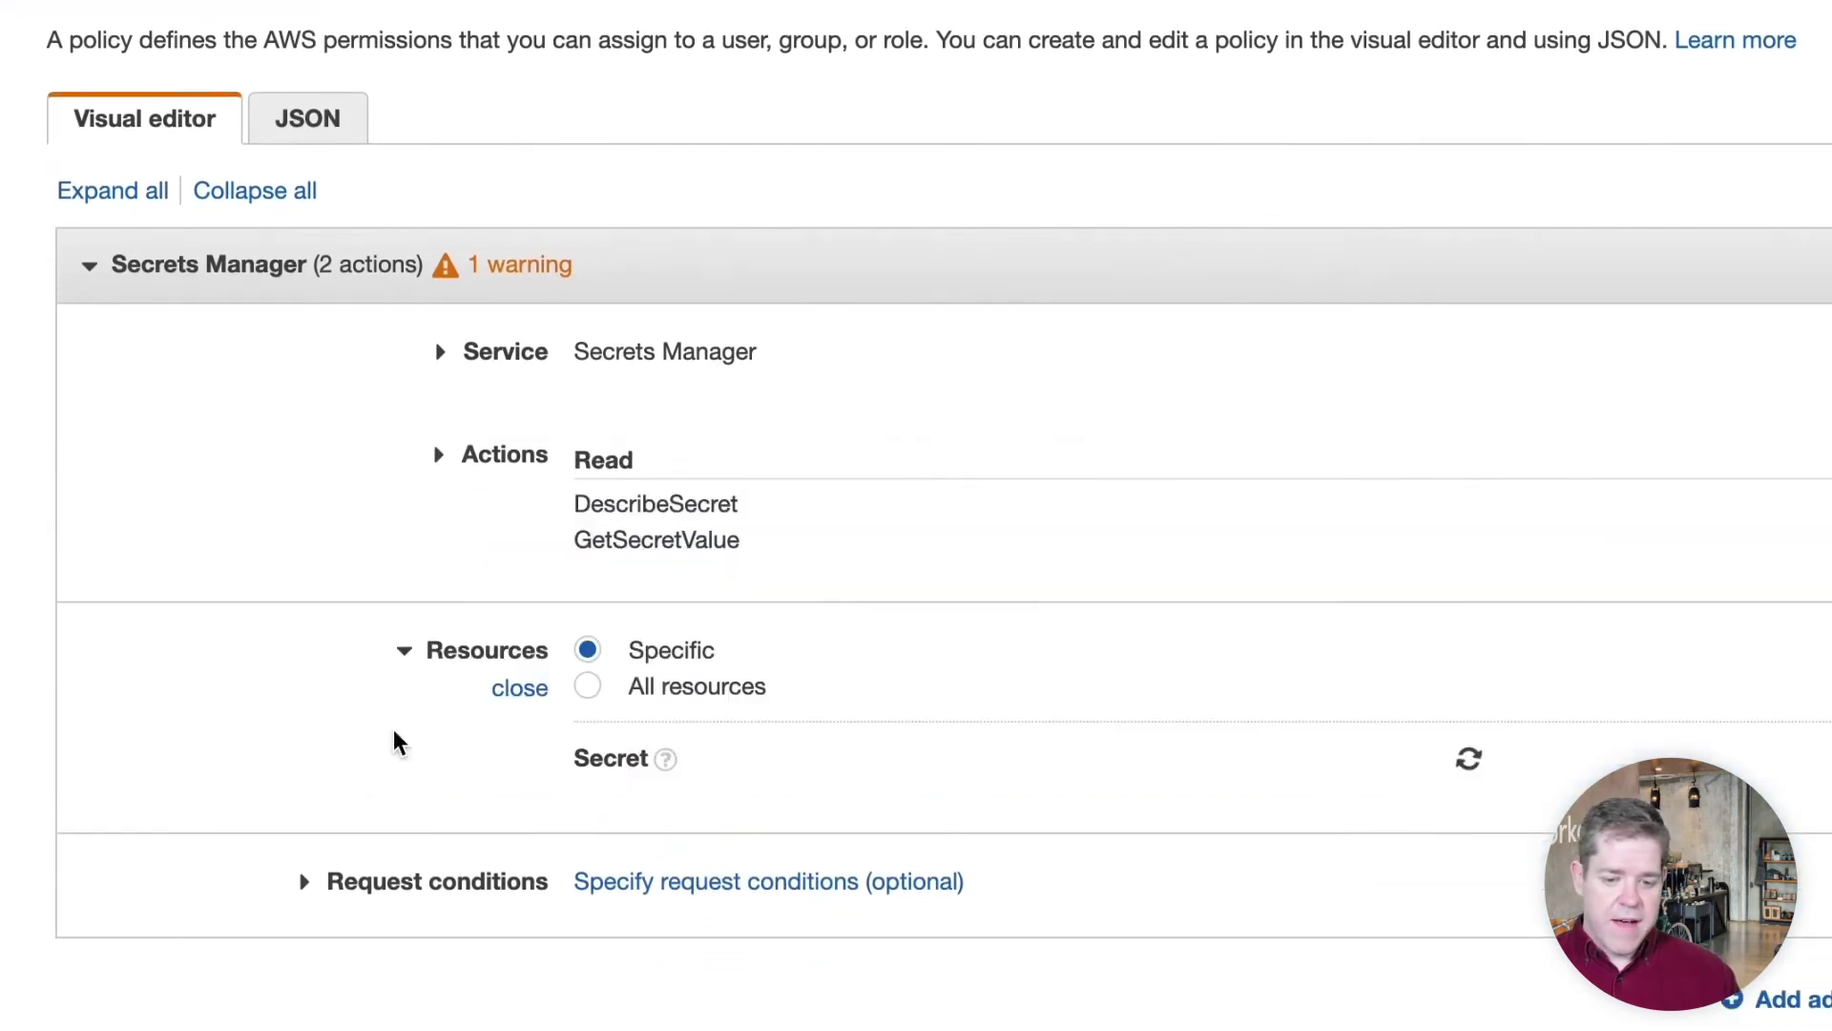
{"action": "left_click", "coordinate": [593, 697]}
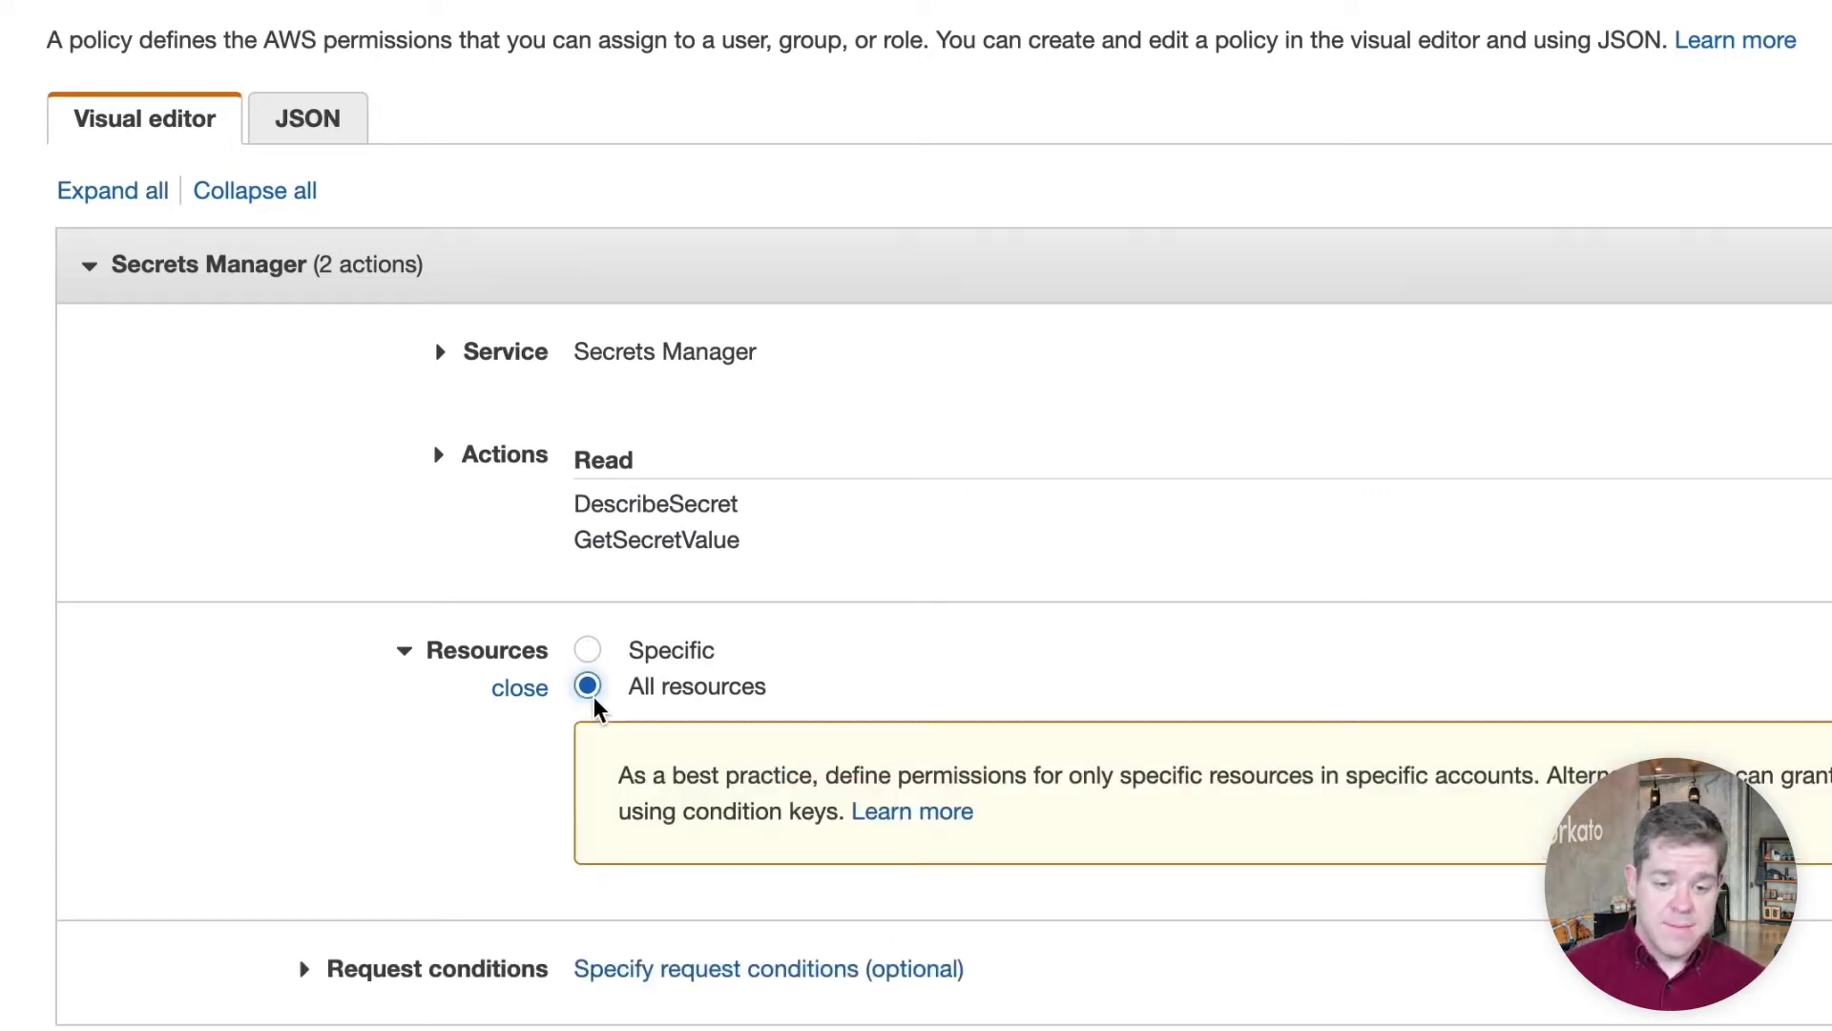
{"action": "left_click", "coordinate": [589, 651]}
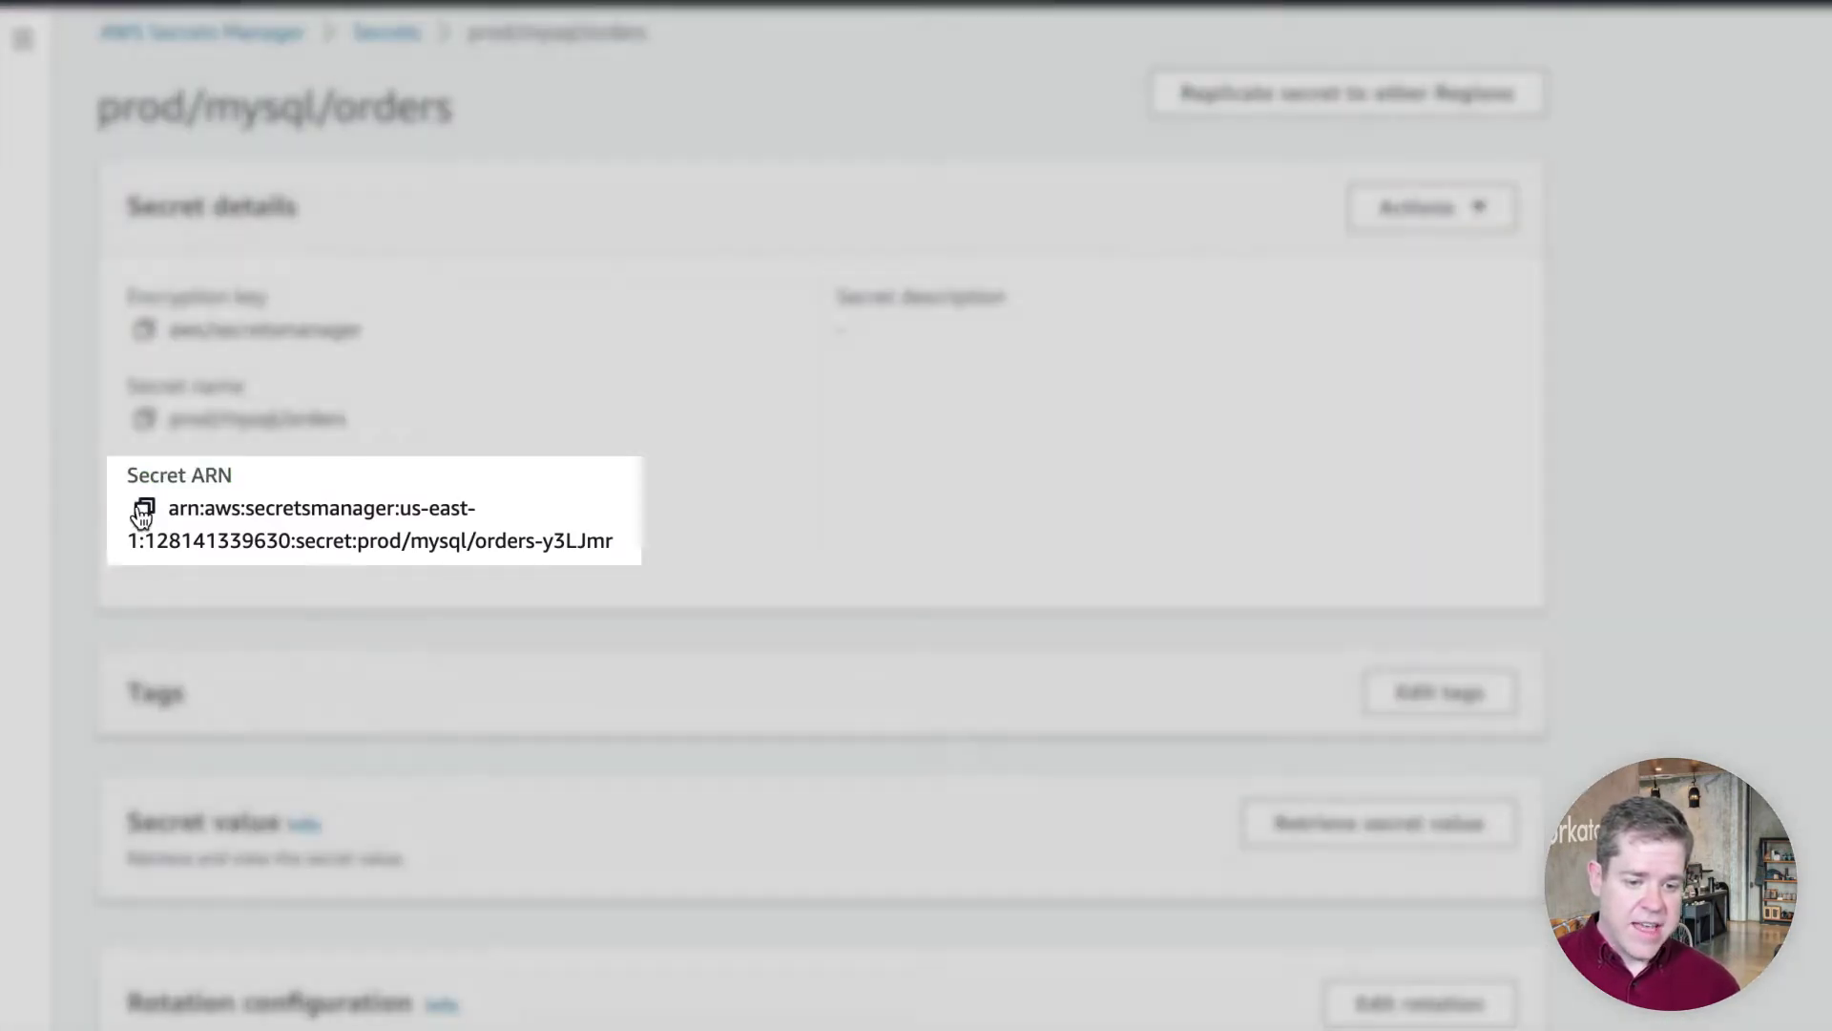
Restrict the policy's resource to the copied prod/mysql/orders secret ARN
{"action": "left_click", "coordinate": [141, 520]}
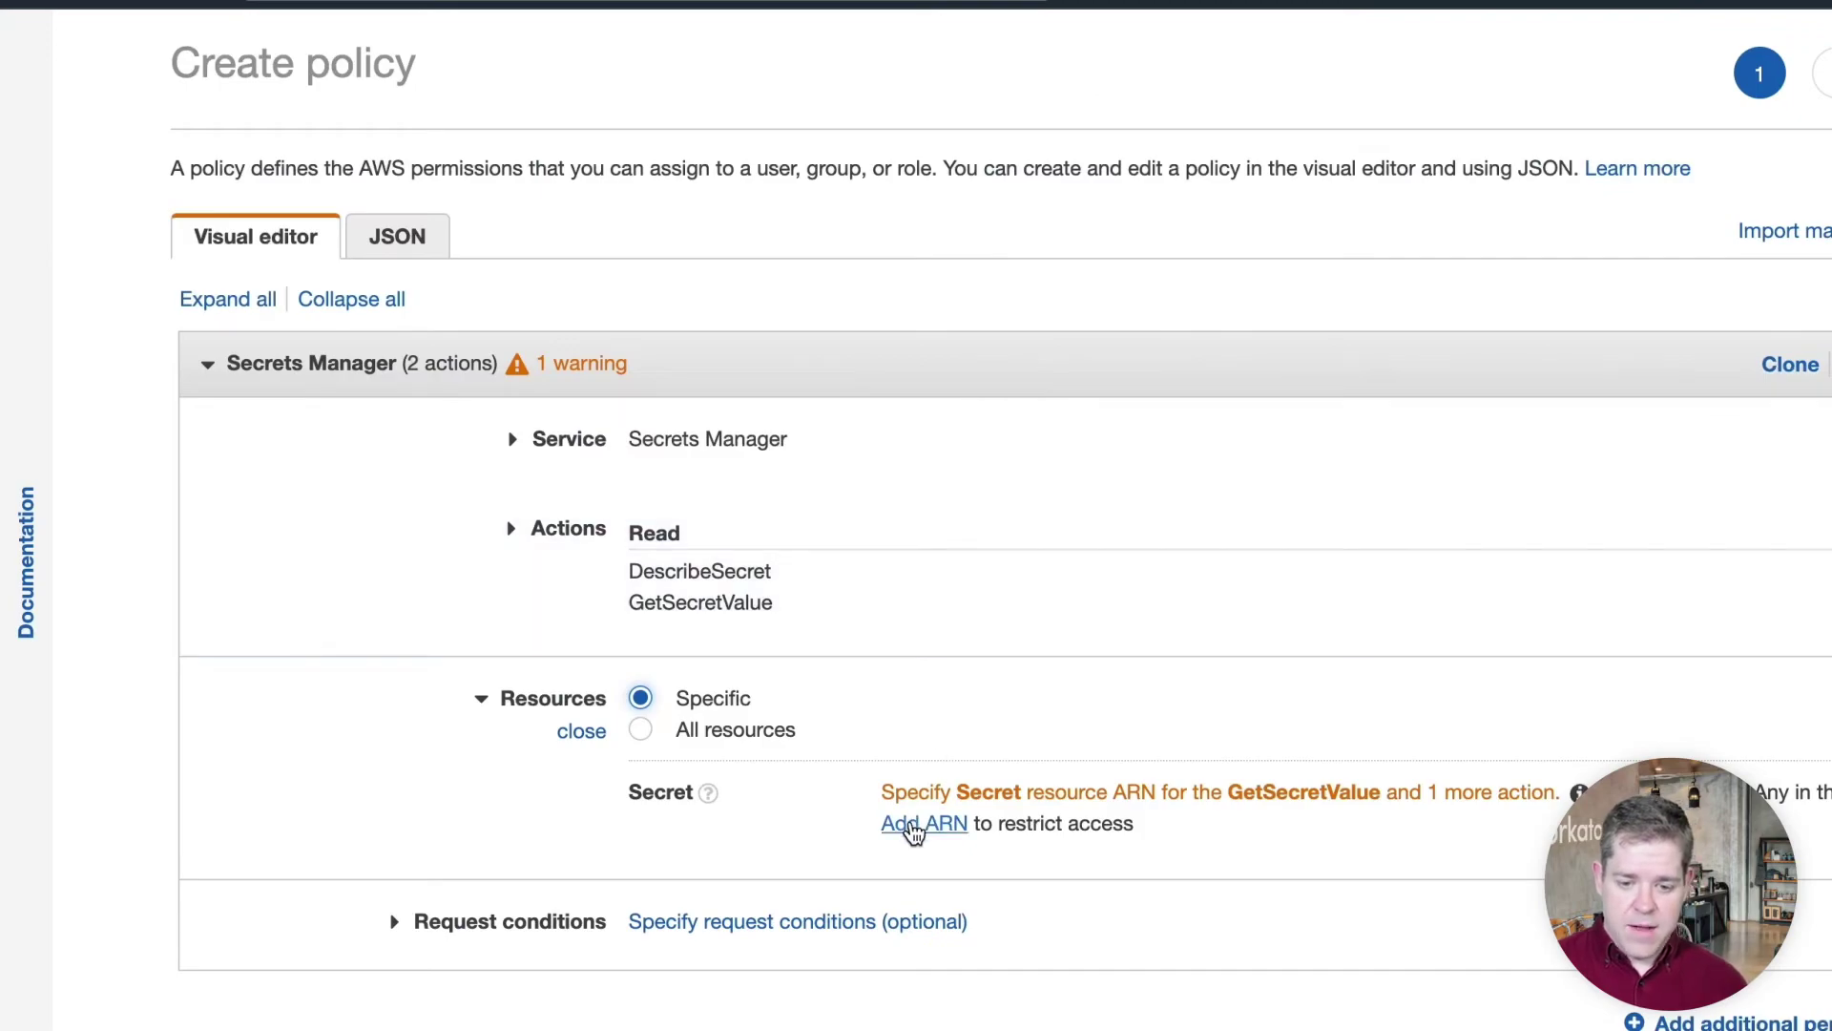
{"action": "left_click", "coordinate": [911, 822]}
{"action": "double_click", "coordinate": [854, 335]}
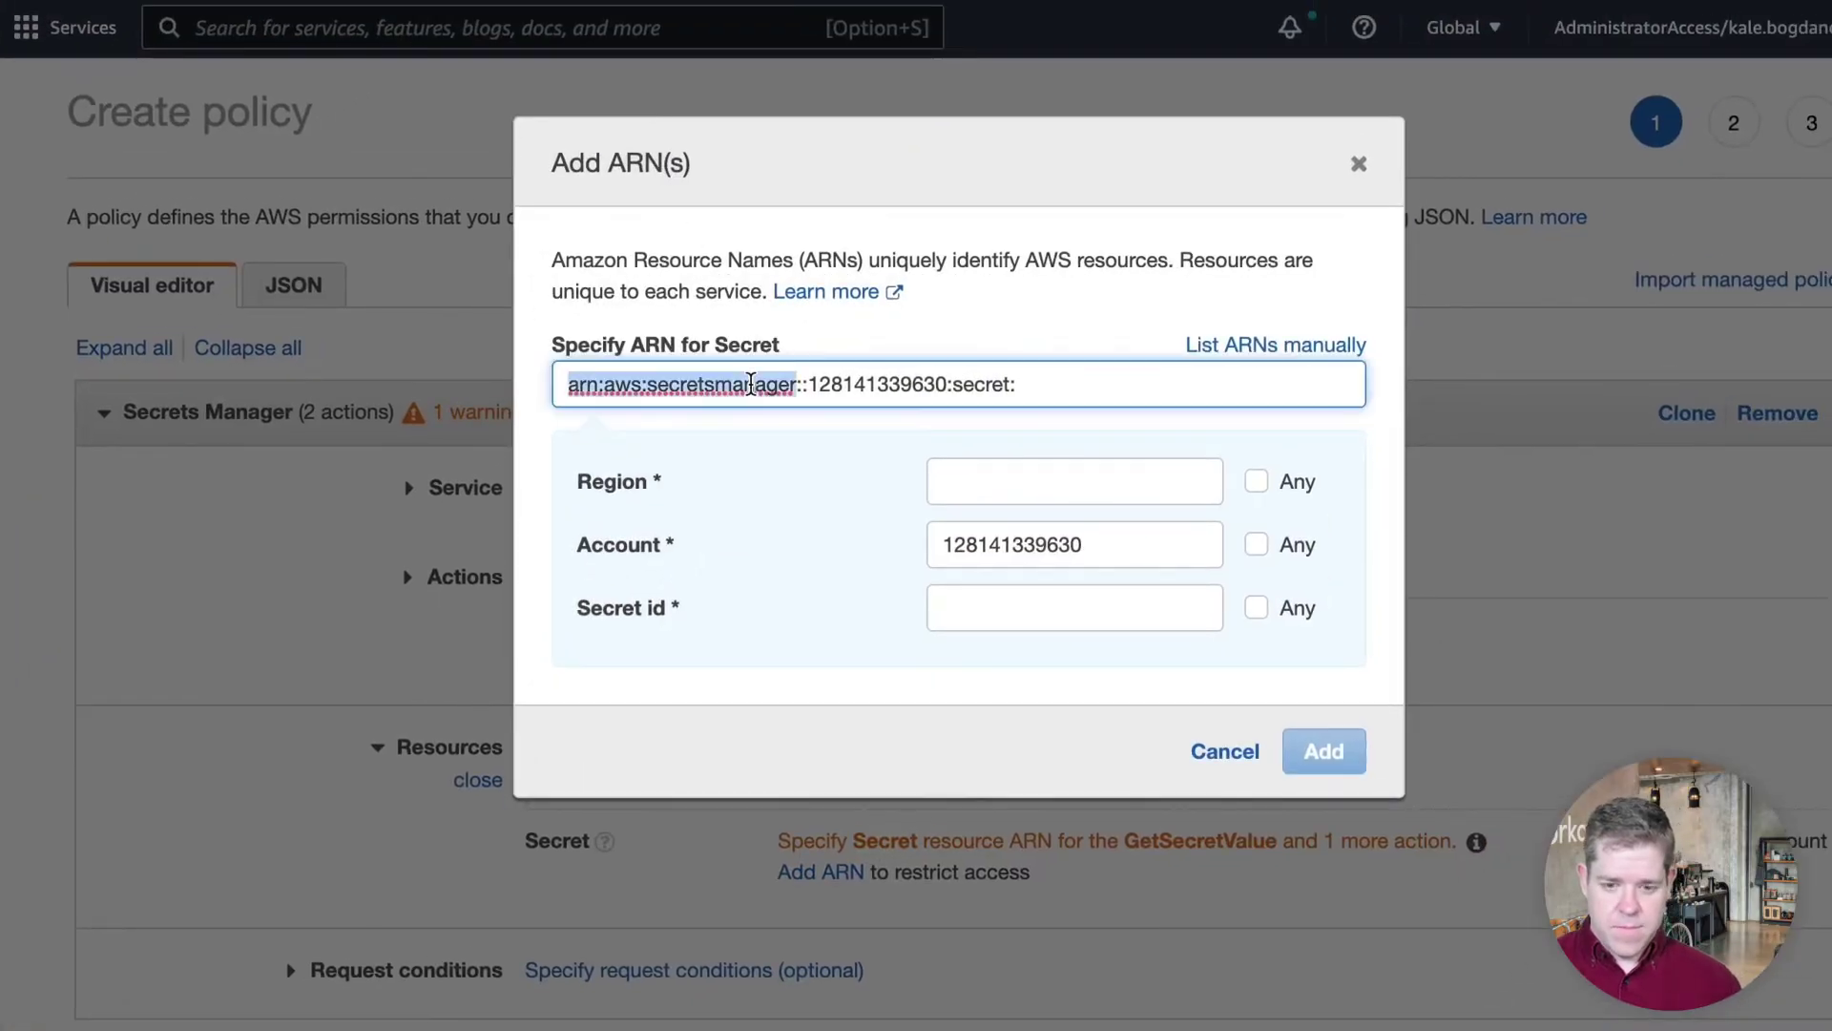
{"action": "triple_click", "coordinate": [751, 383]}
{"action": "key", "text": "ctrl+v"}
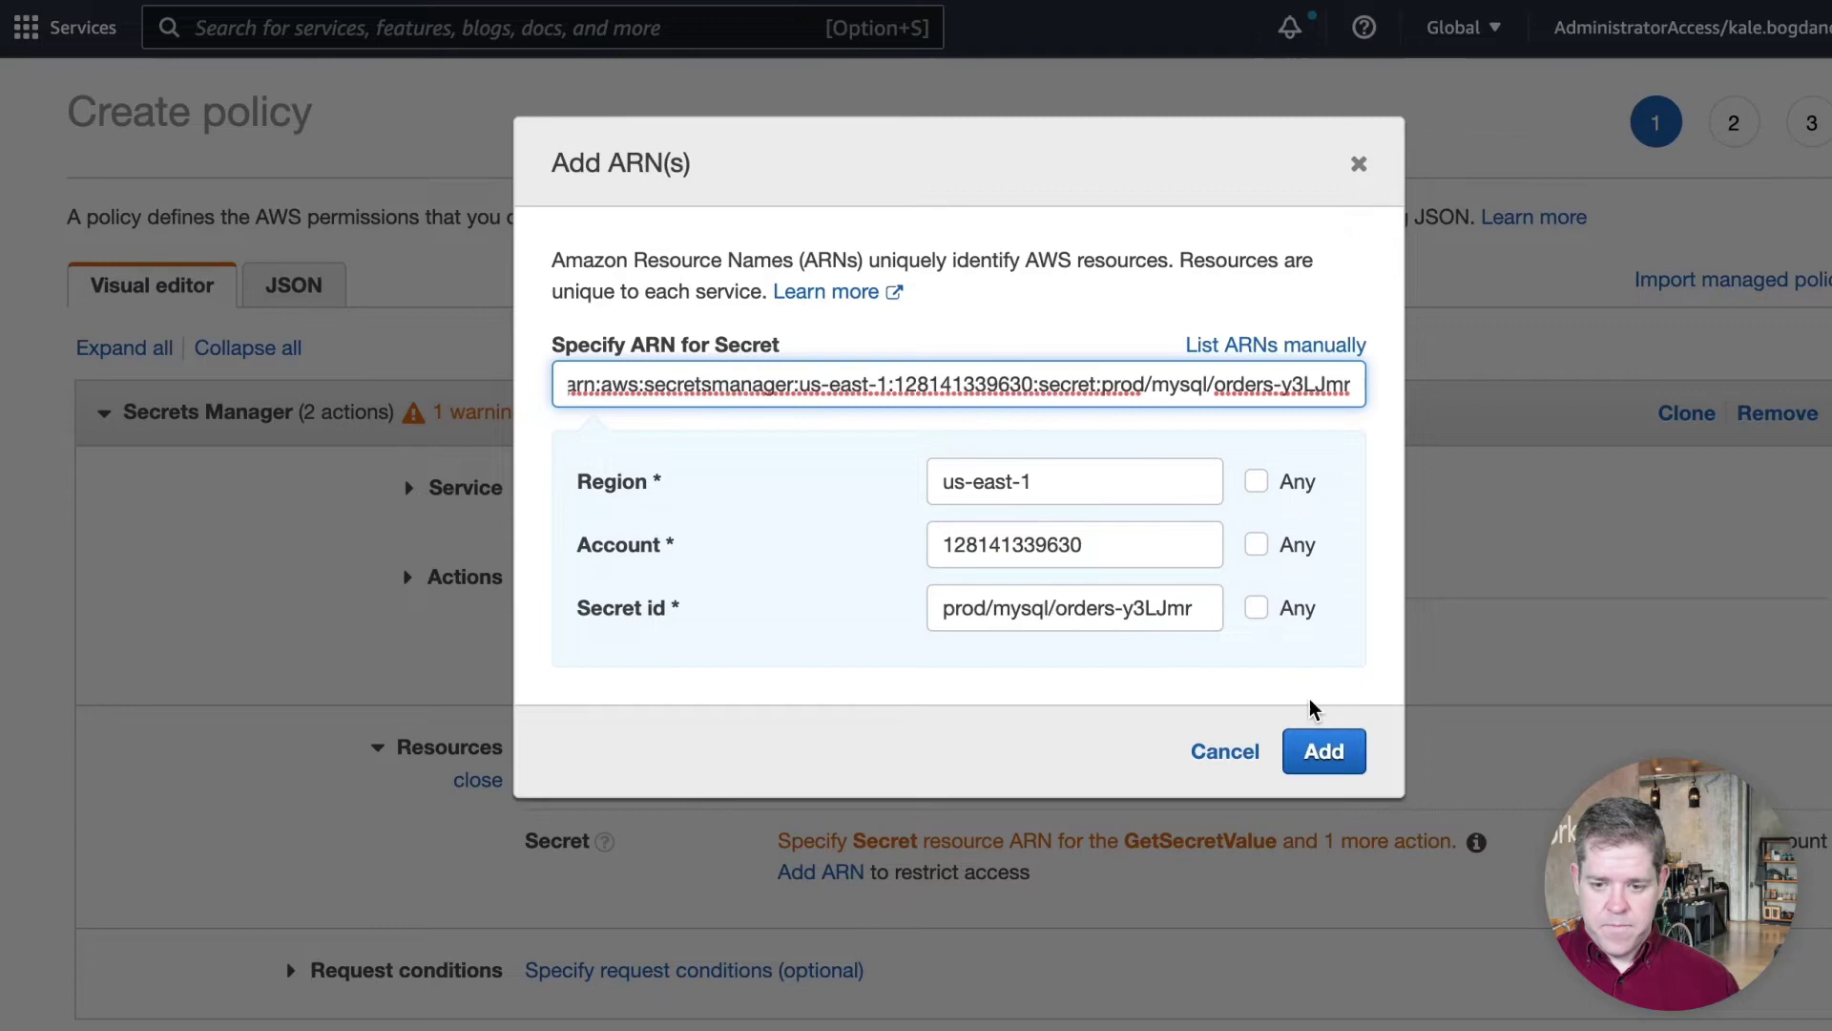
{"action": "left_click", "coordinate": [1319, 743]}
{"action": "scroll", "coordinate": [1317, 744], "scroll_direction": "down", "scroll_amount": 2}
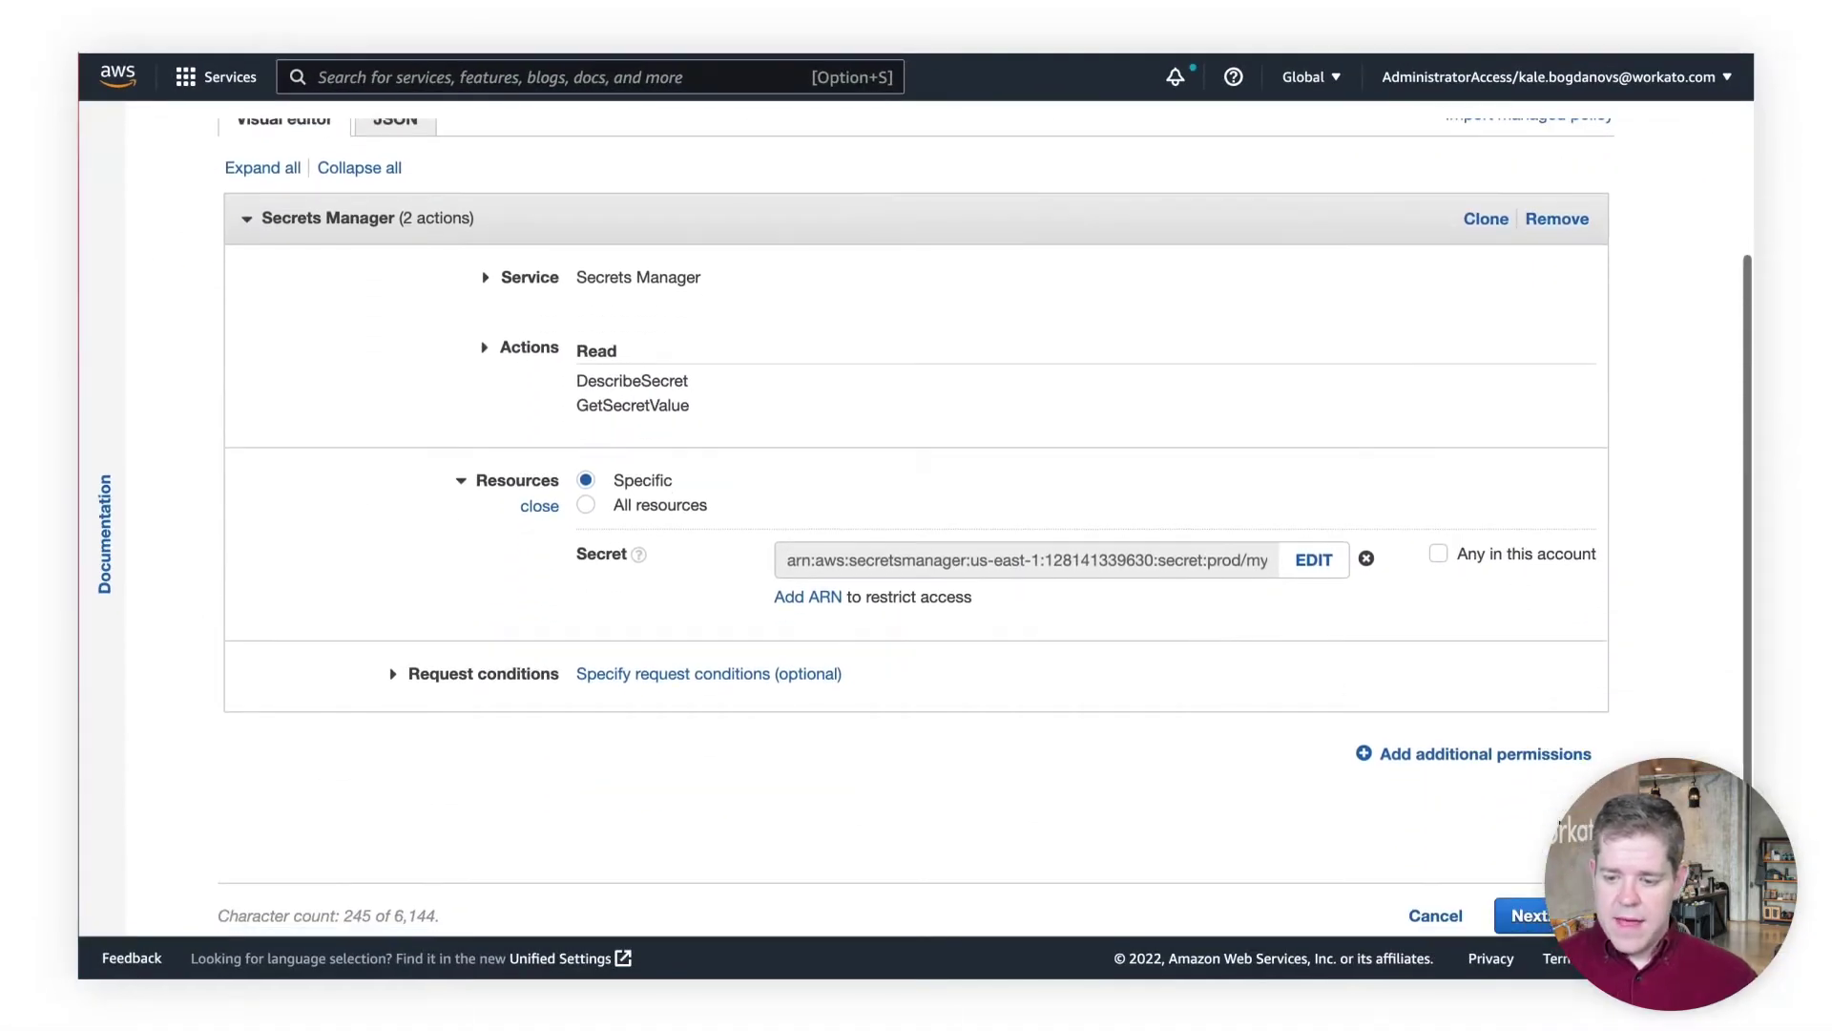
{"action": "left_click", "coordinate": [1527, 915]}
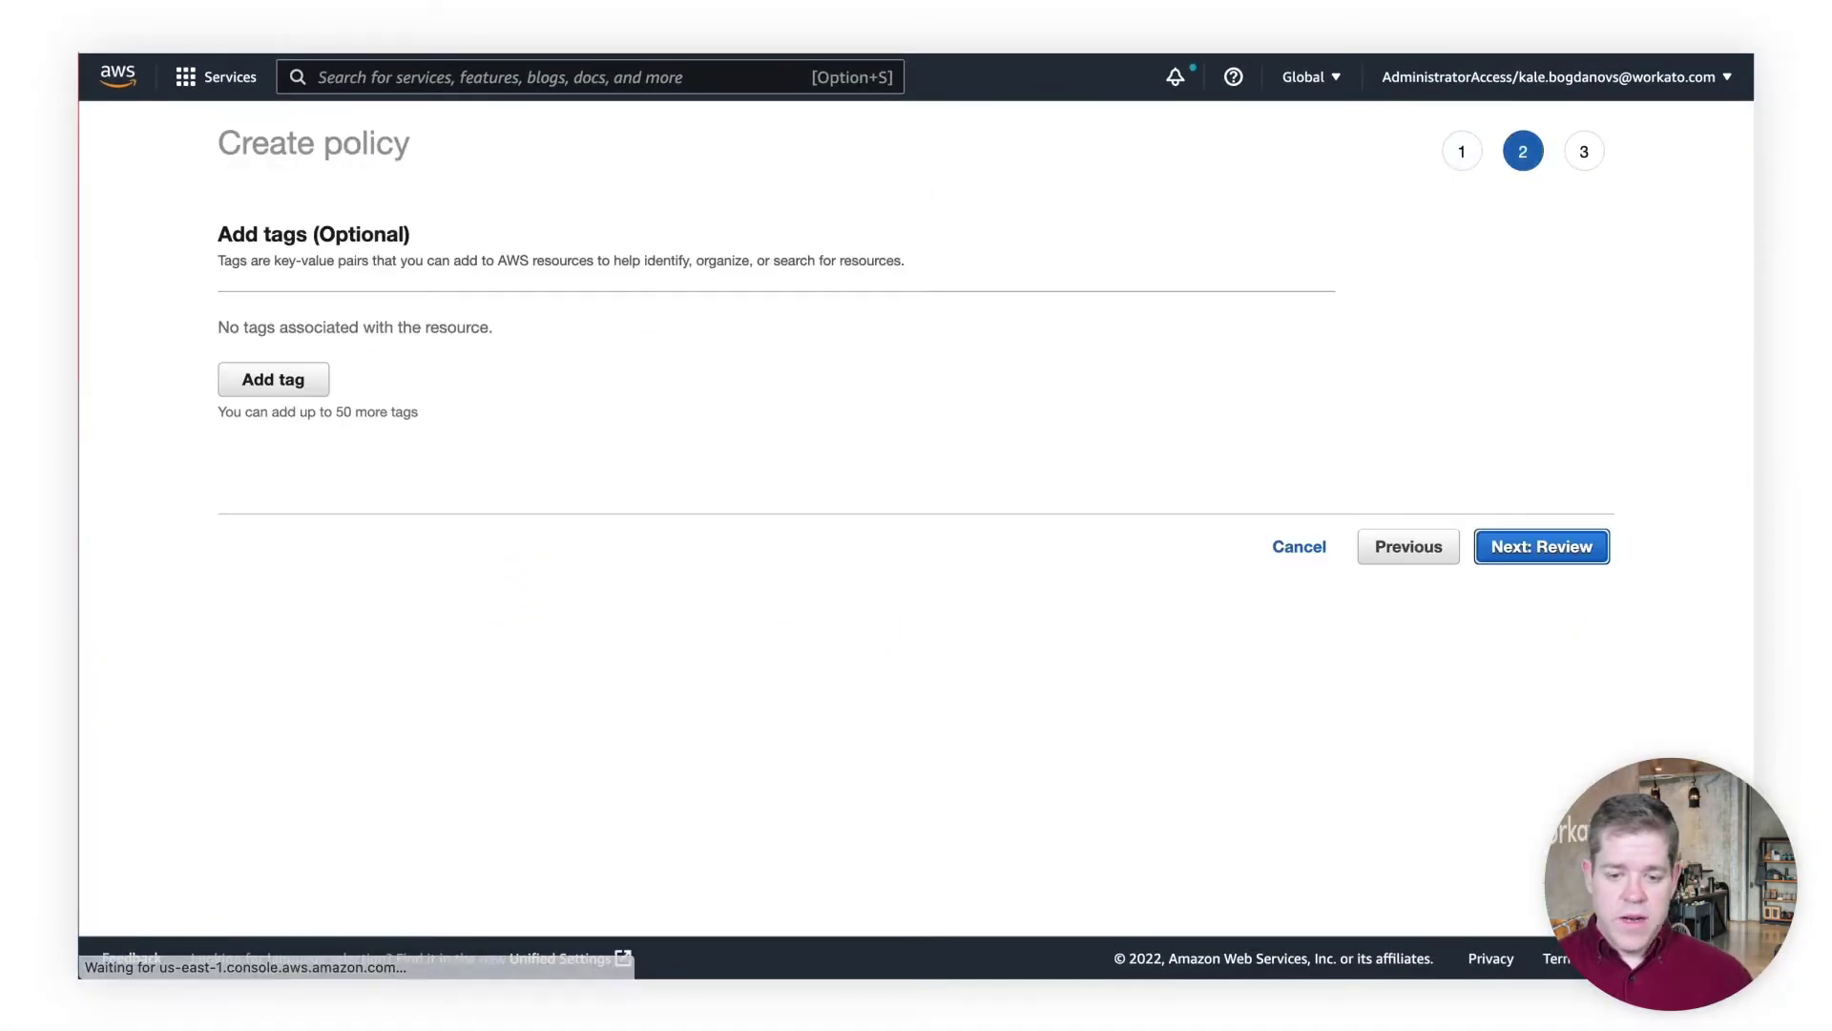
Name the policy workato-secrets-manager-policy and create it
{"action": "left_click", "coordinate": [1558, 546]}
{"action": "left_click", "coordinate": [565, 297]}
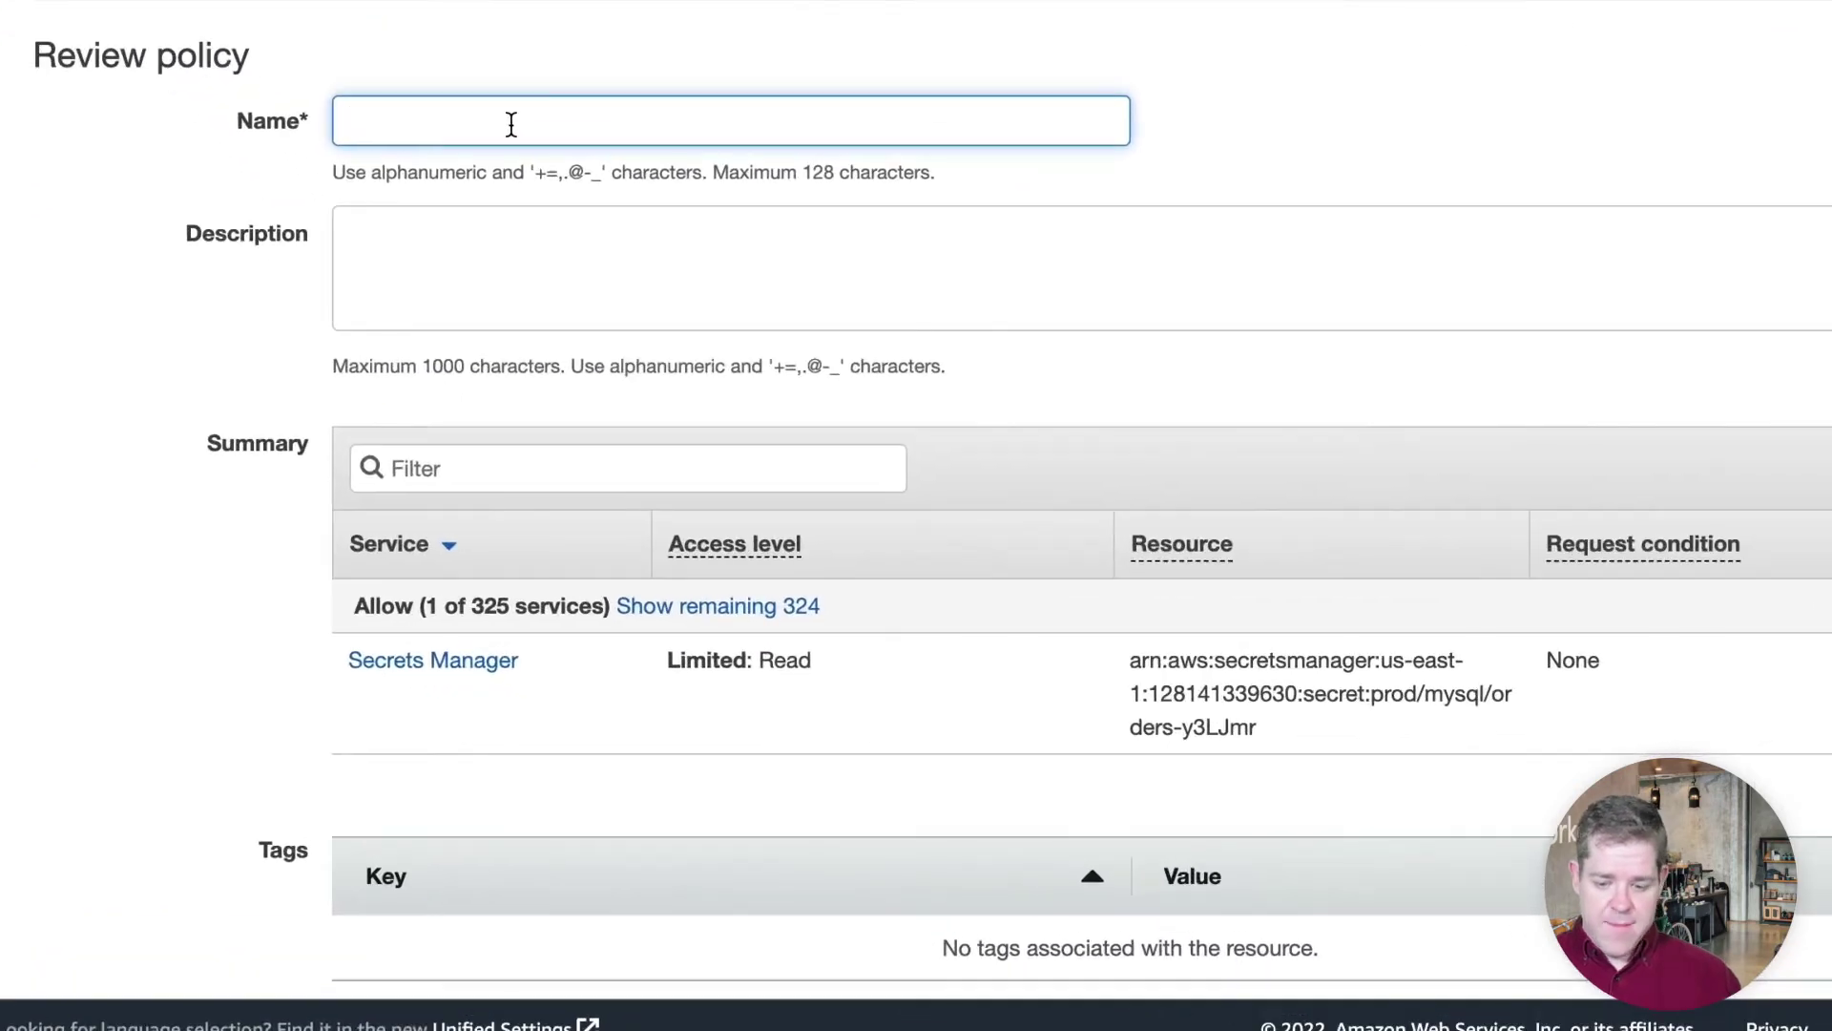
{"action": "type", "text": "workato-sec"}
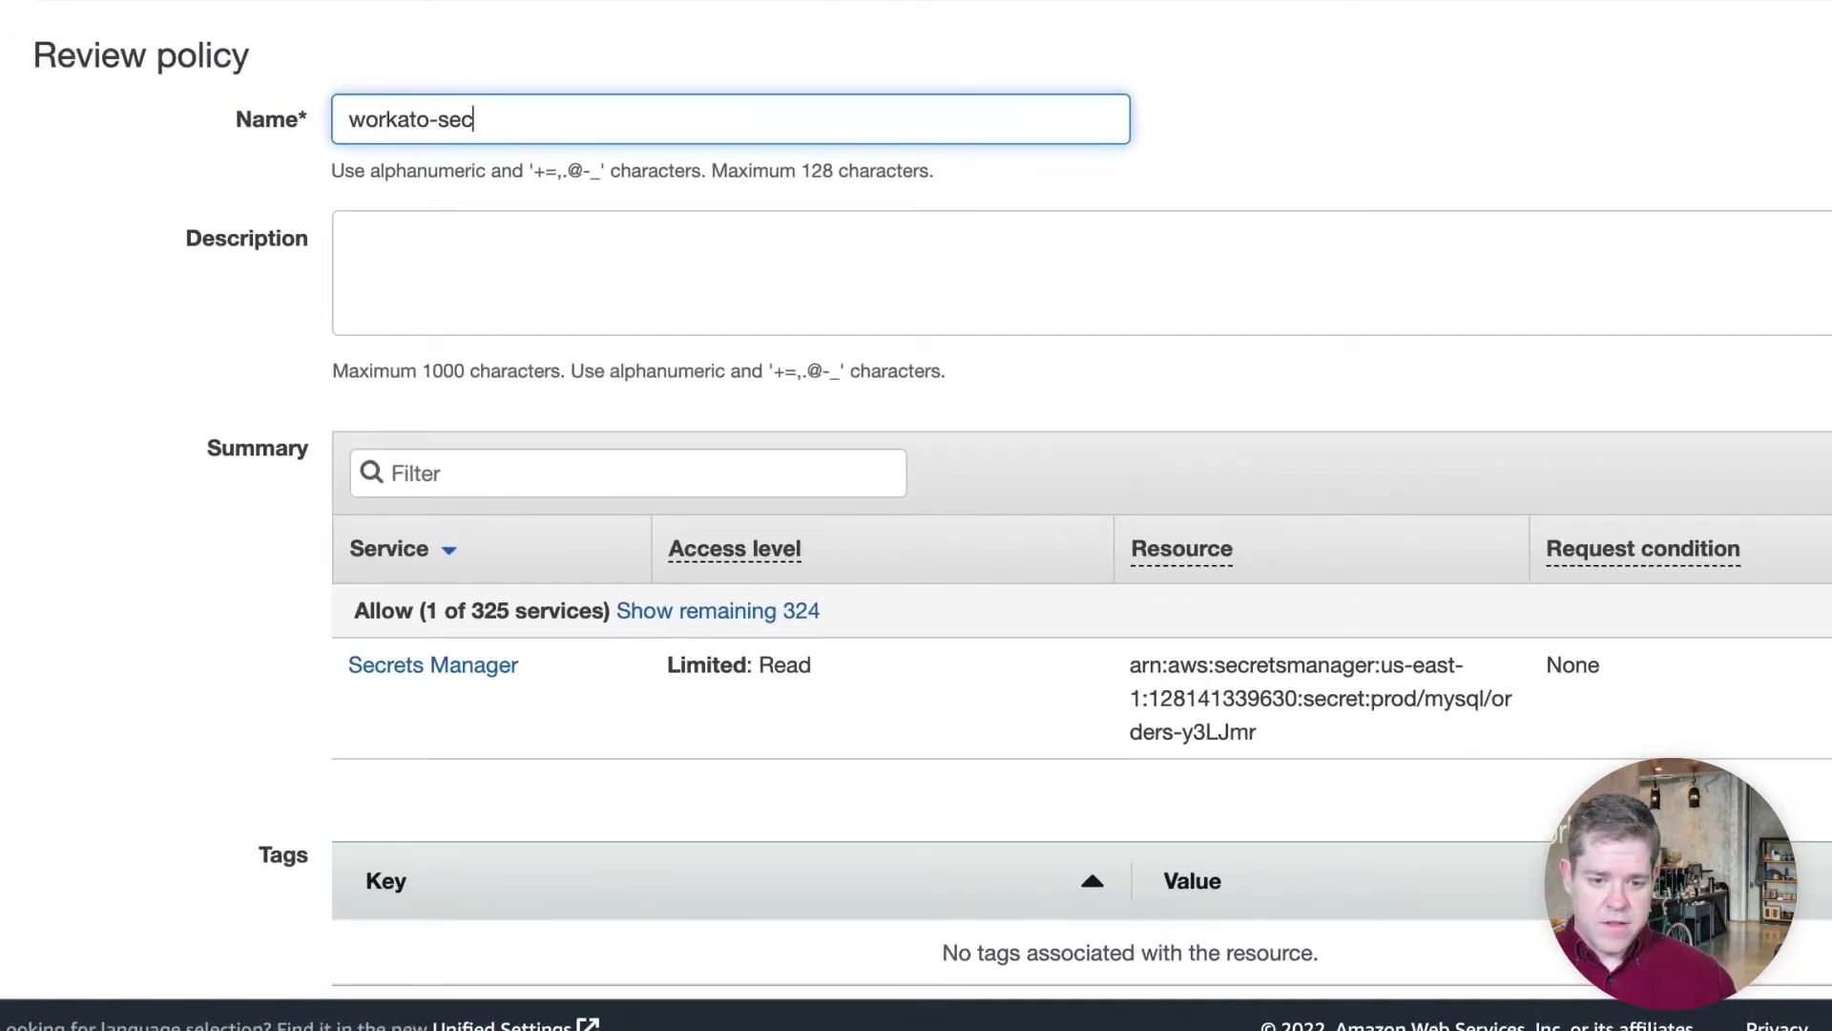
{"action": "type", "text": "rets-manager-policy"}
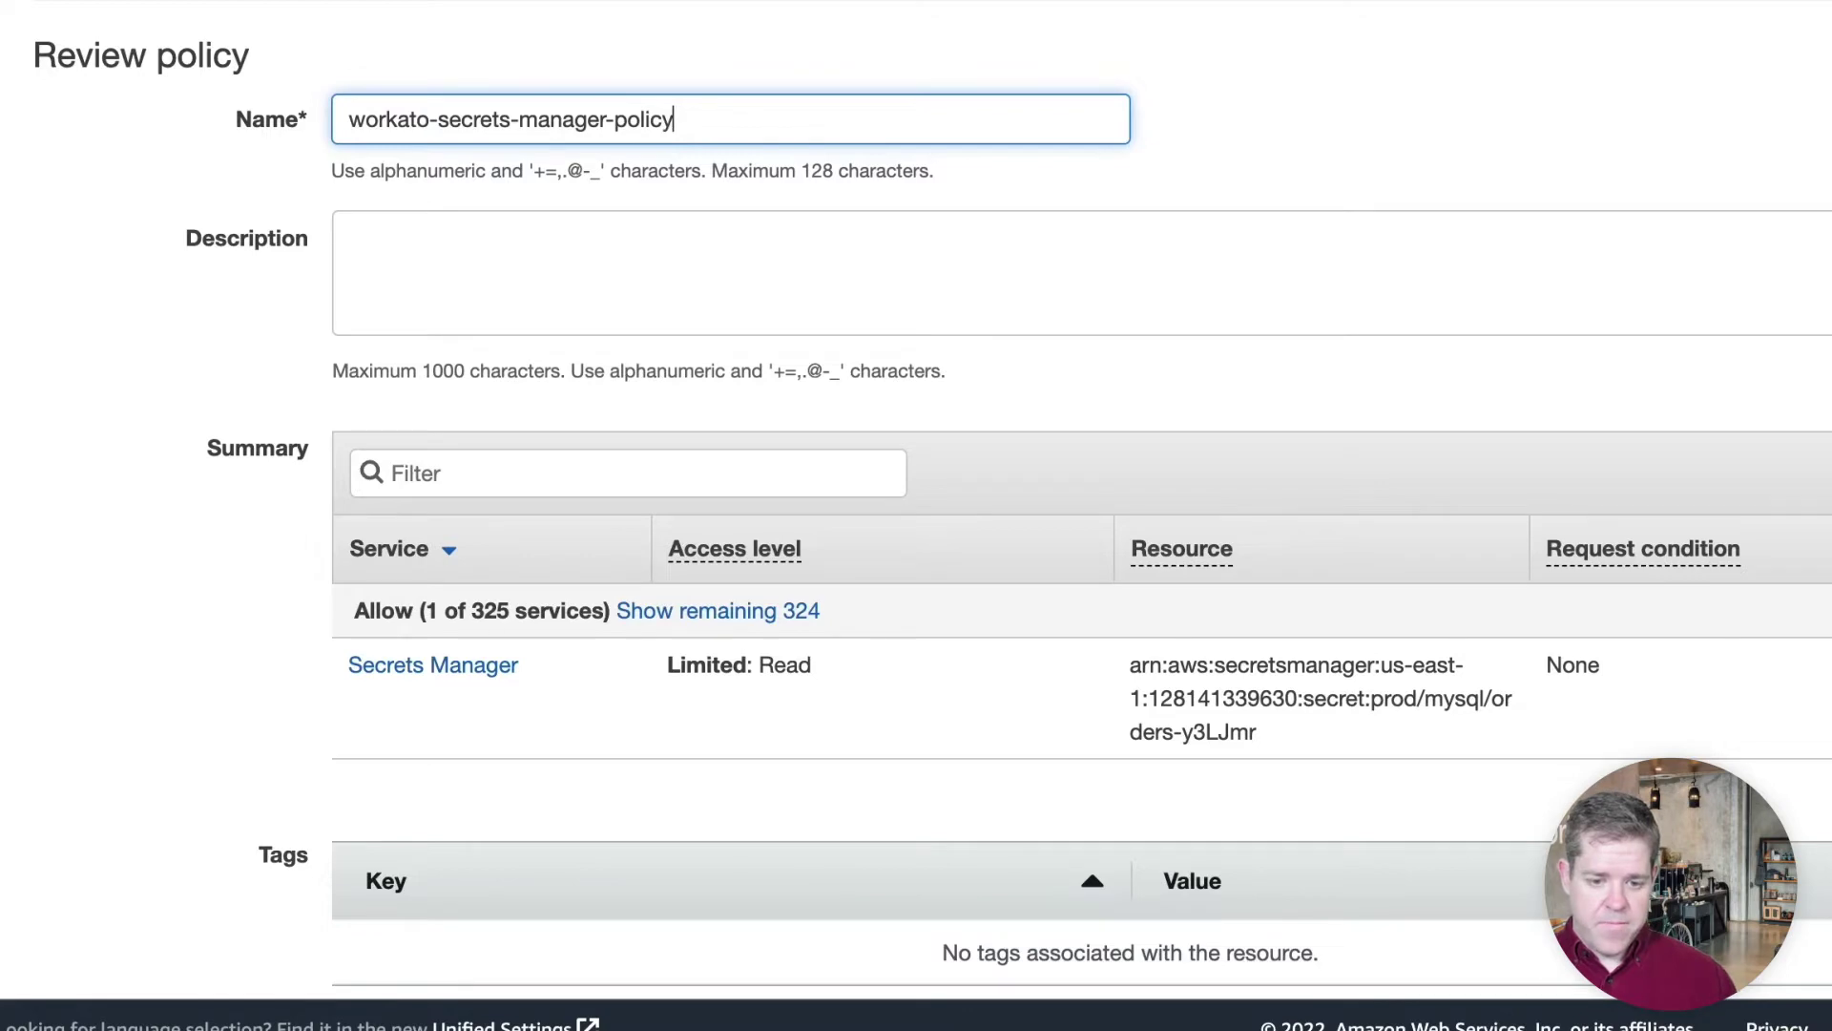
{"action": "scroll", "coordinate": [511, 233], "scroll_direction": "down", "scroll_amount": 5}
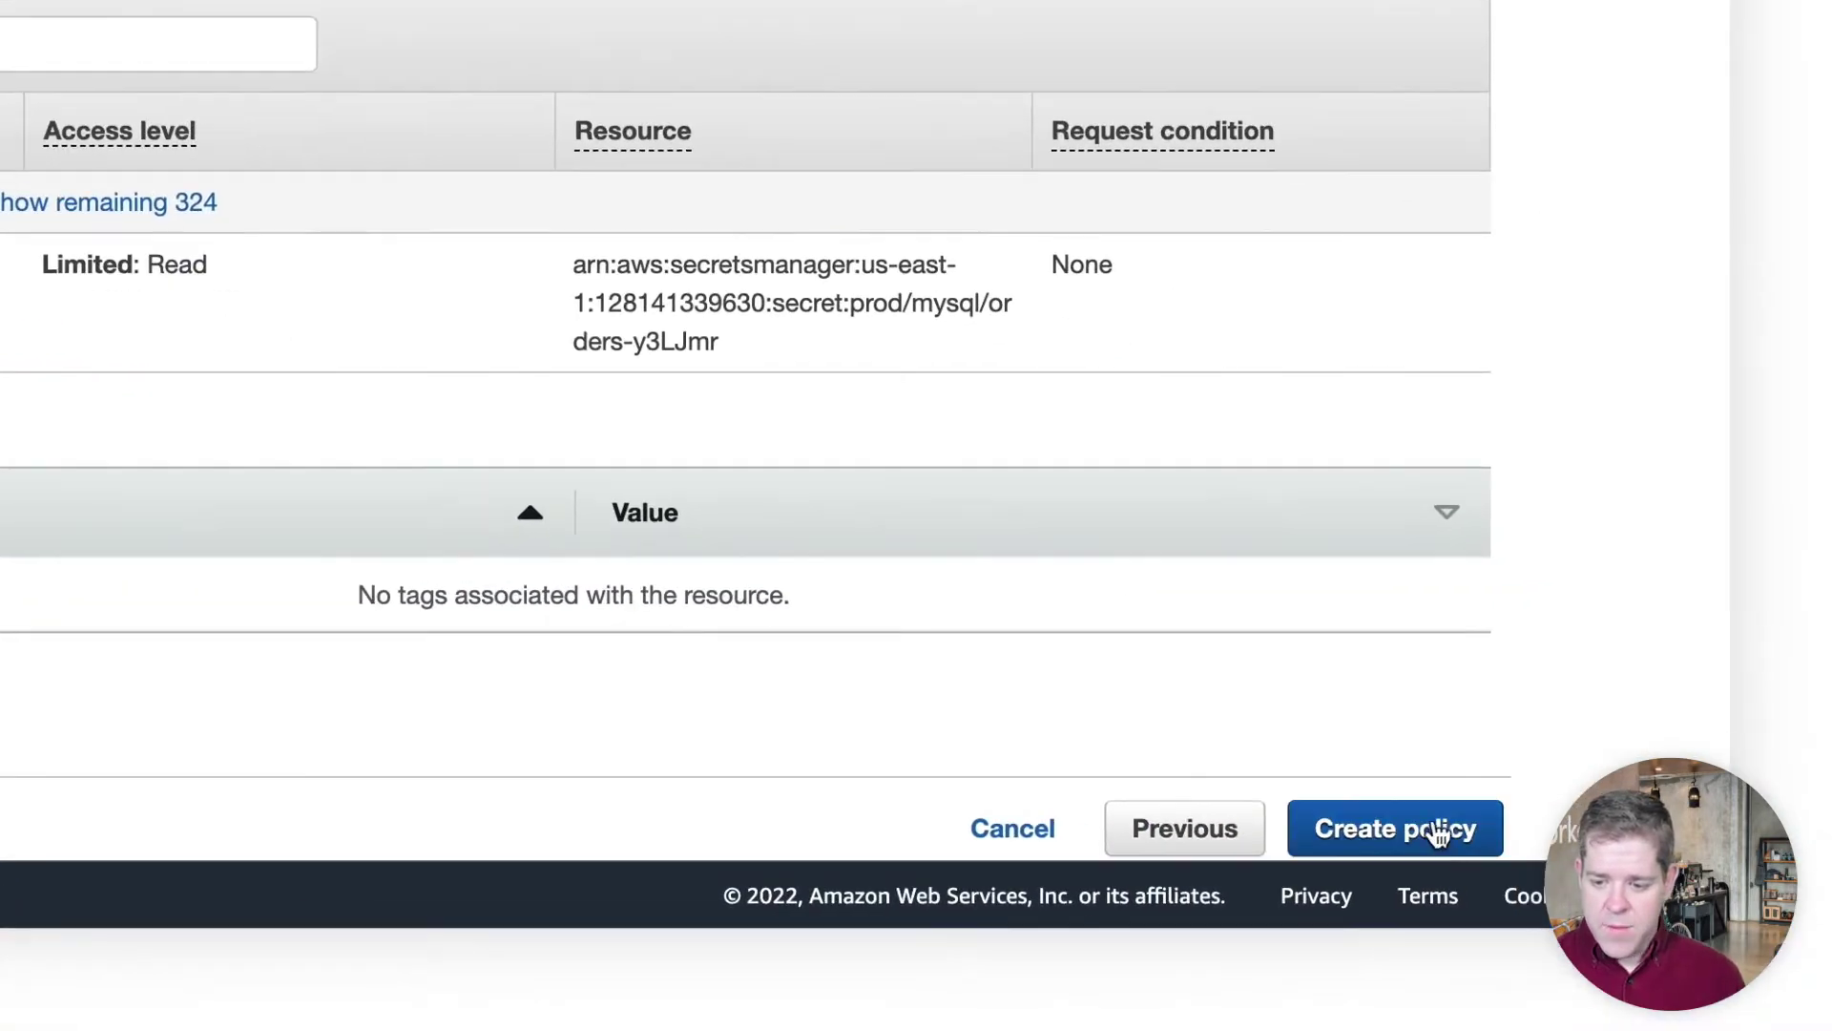
{"action": "left_click", "coordinate": [1431, 828]}
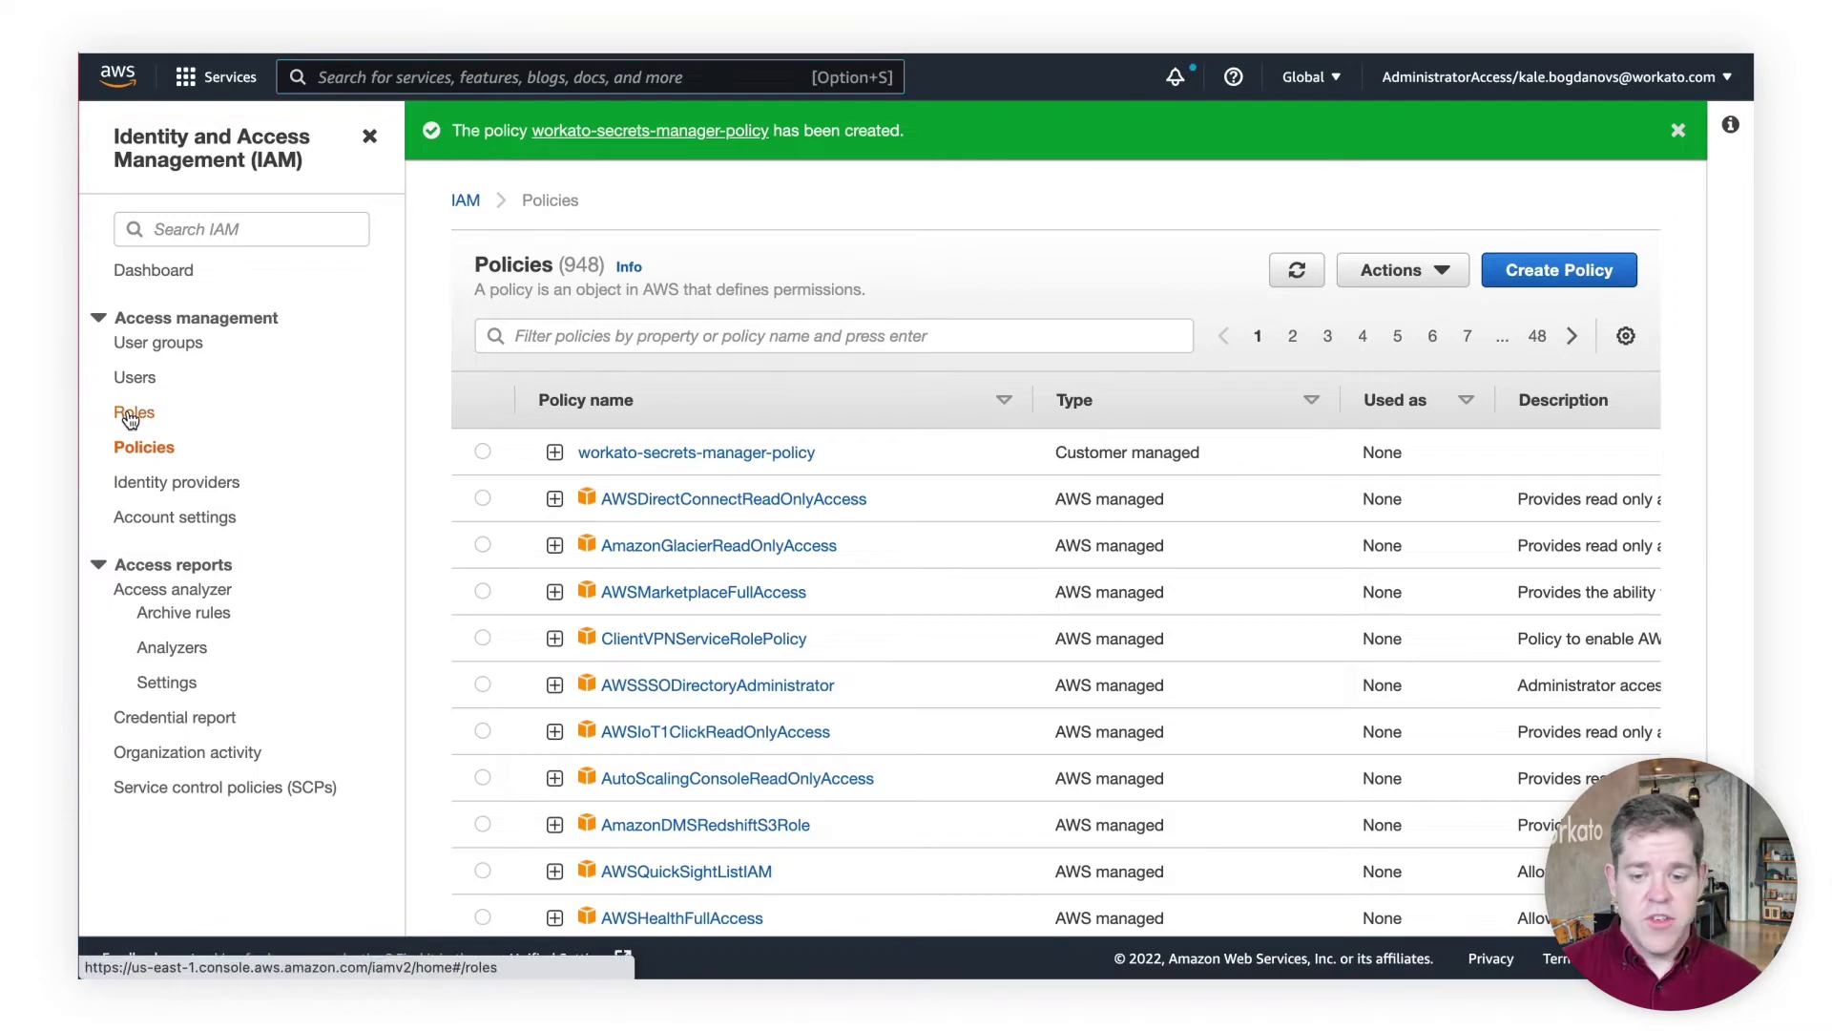
{"action": "left_click", "coordinate": [131, 416]}
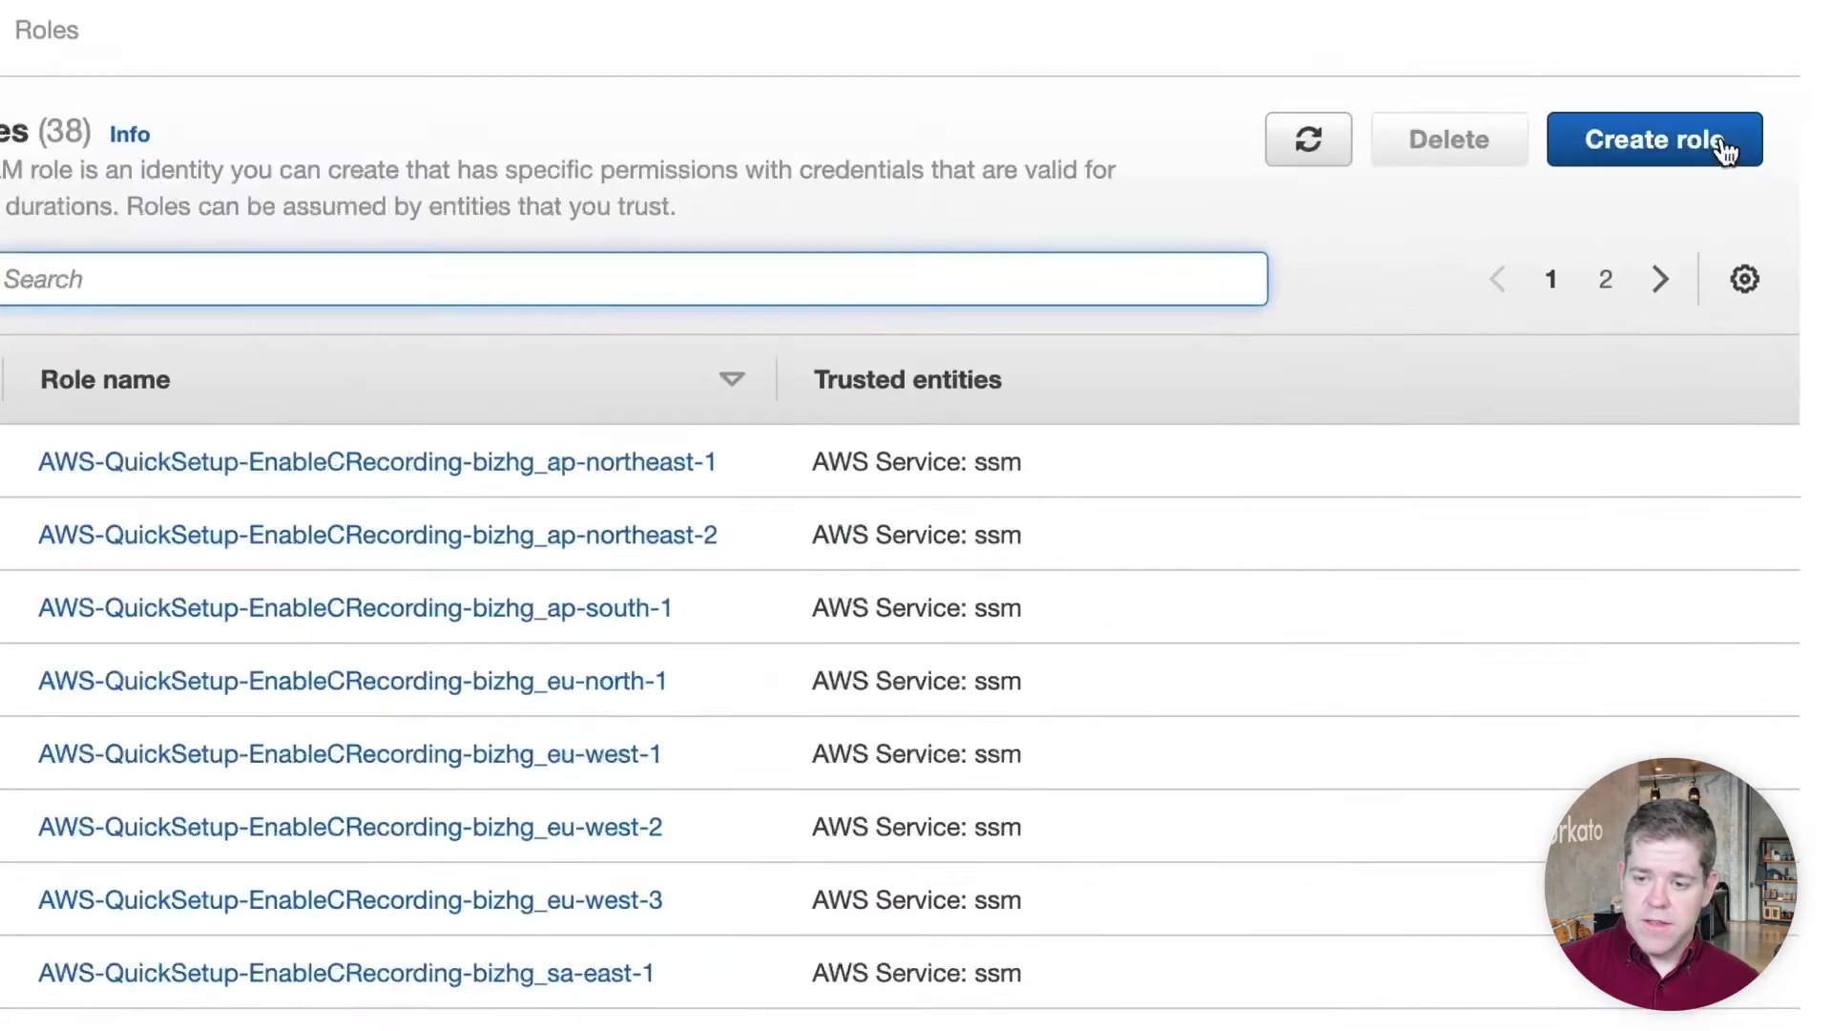
{"action": "left_click", "coordinate": [1725, 149]}
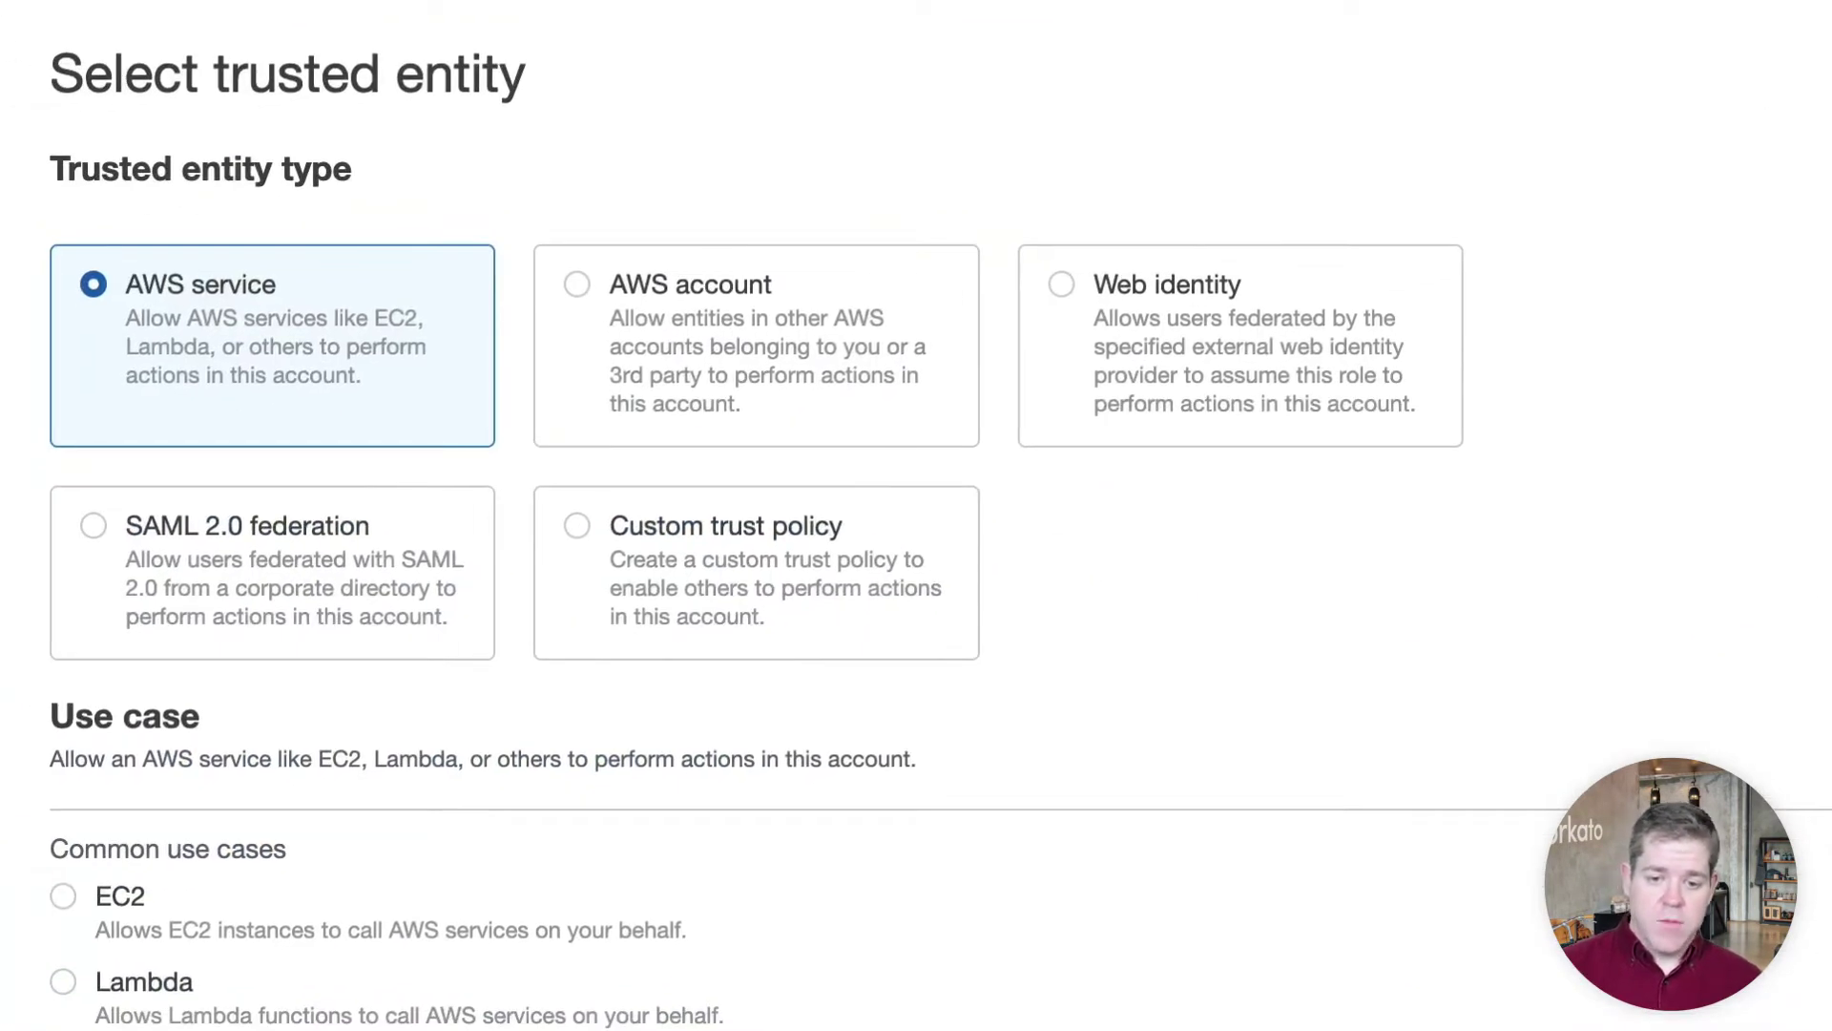
{"action": "left_click", "coordinate": [791, 315]}
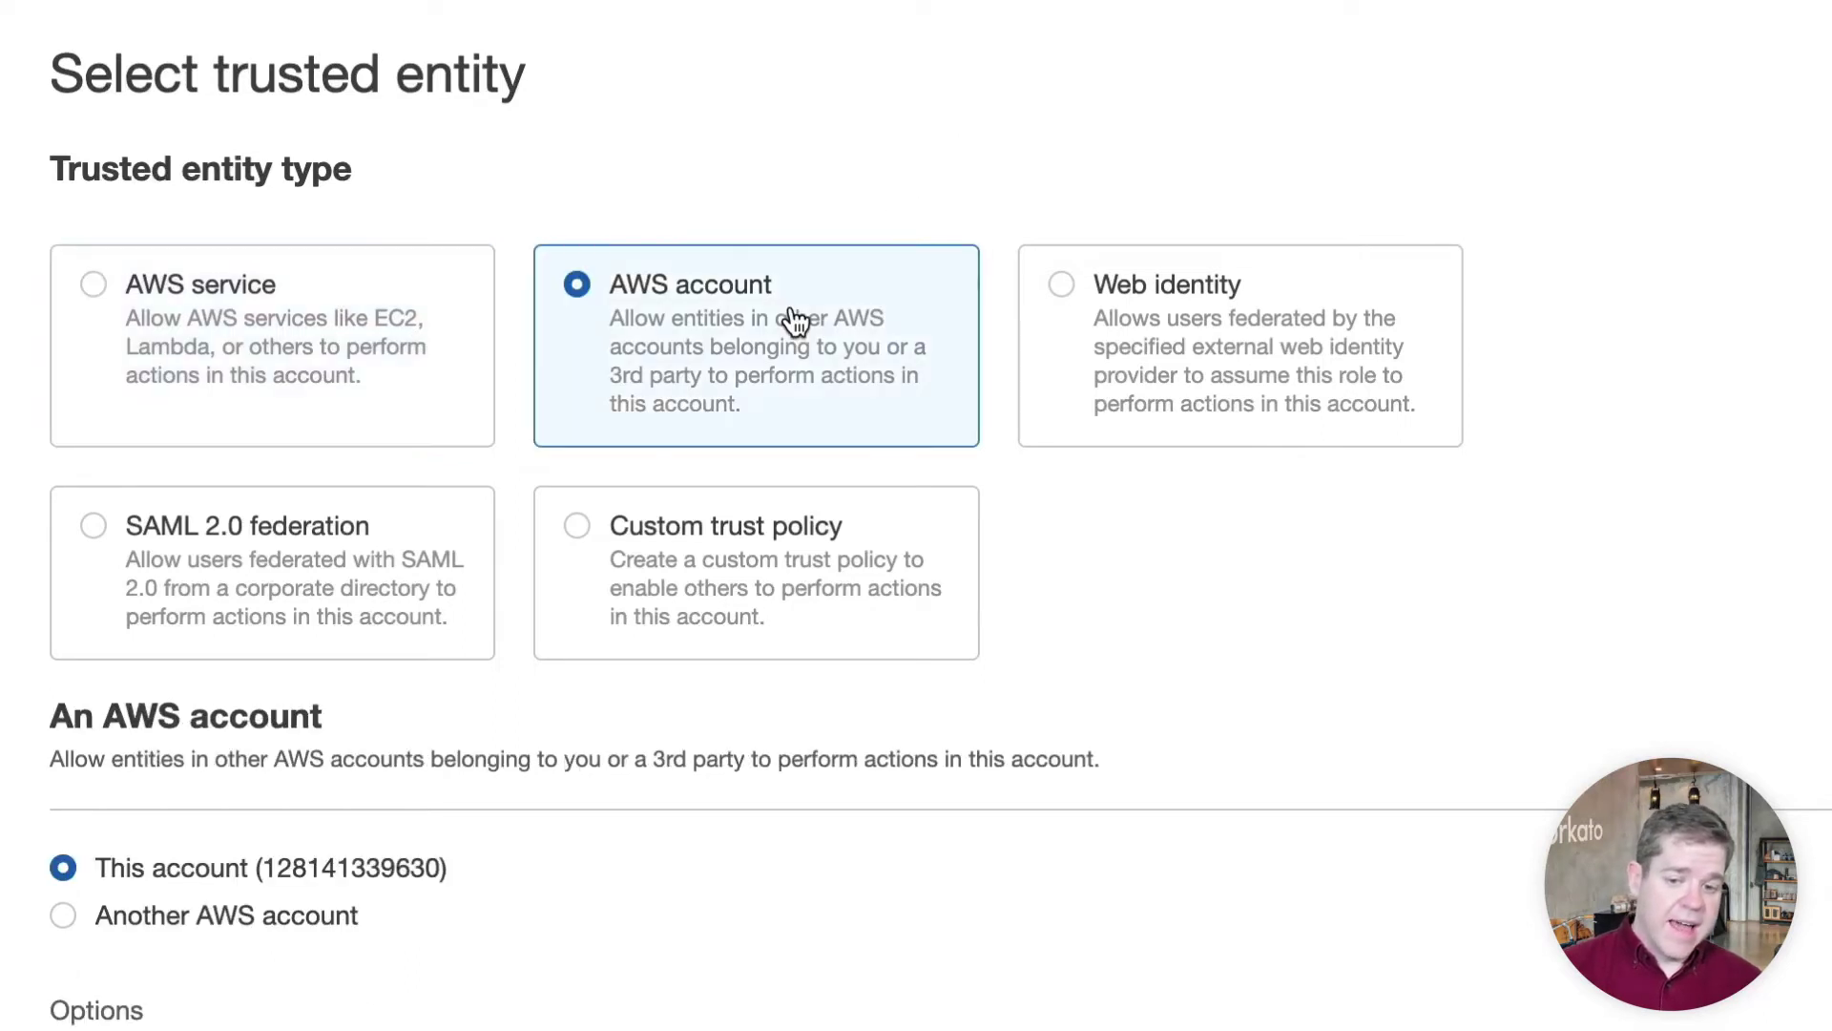
{"action": "scroll", "coordinate": [792, 320], "scroll_direction": "down", "scroll_amount": 3}
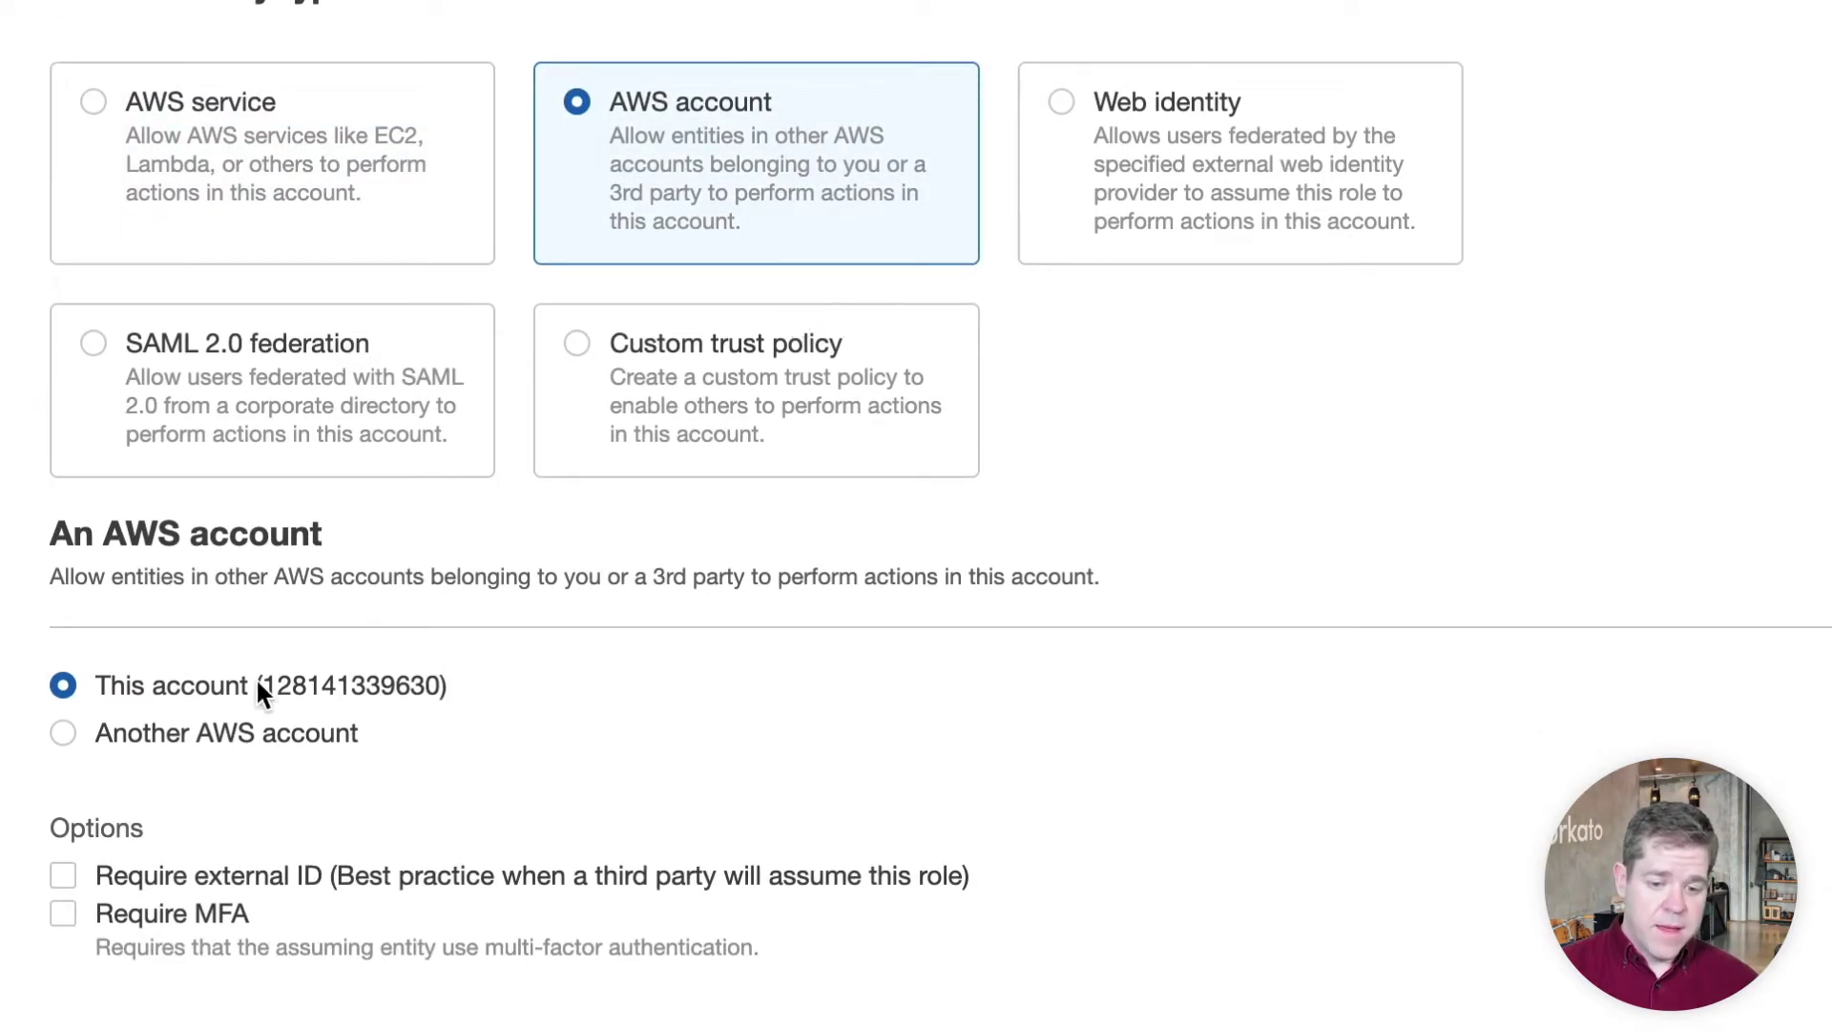
{"action": "left_click", "coordinate": [64, 732]}
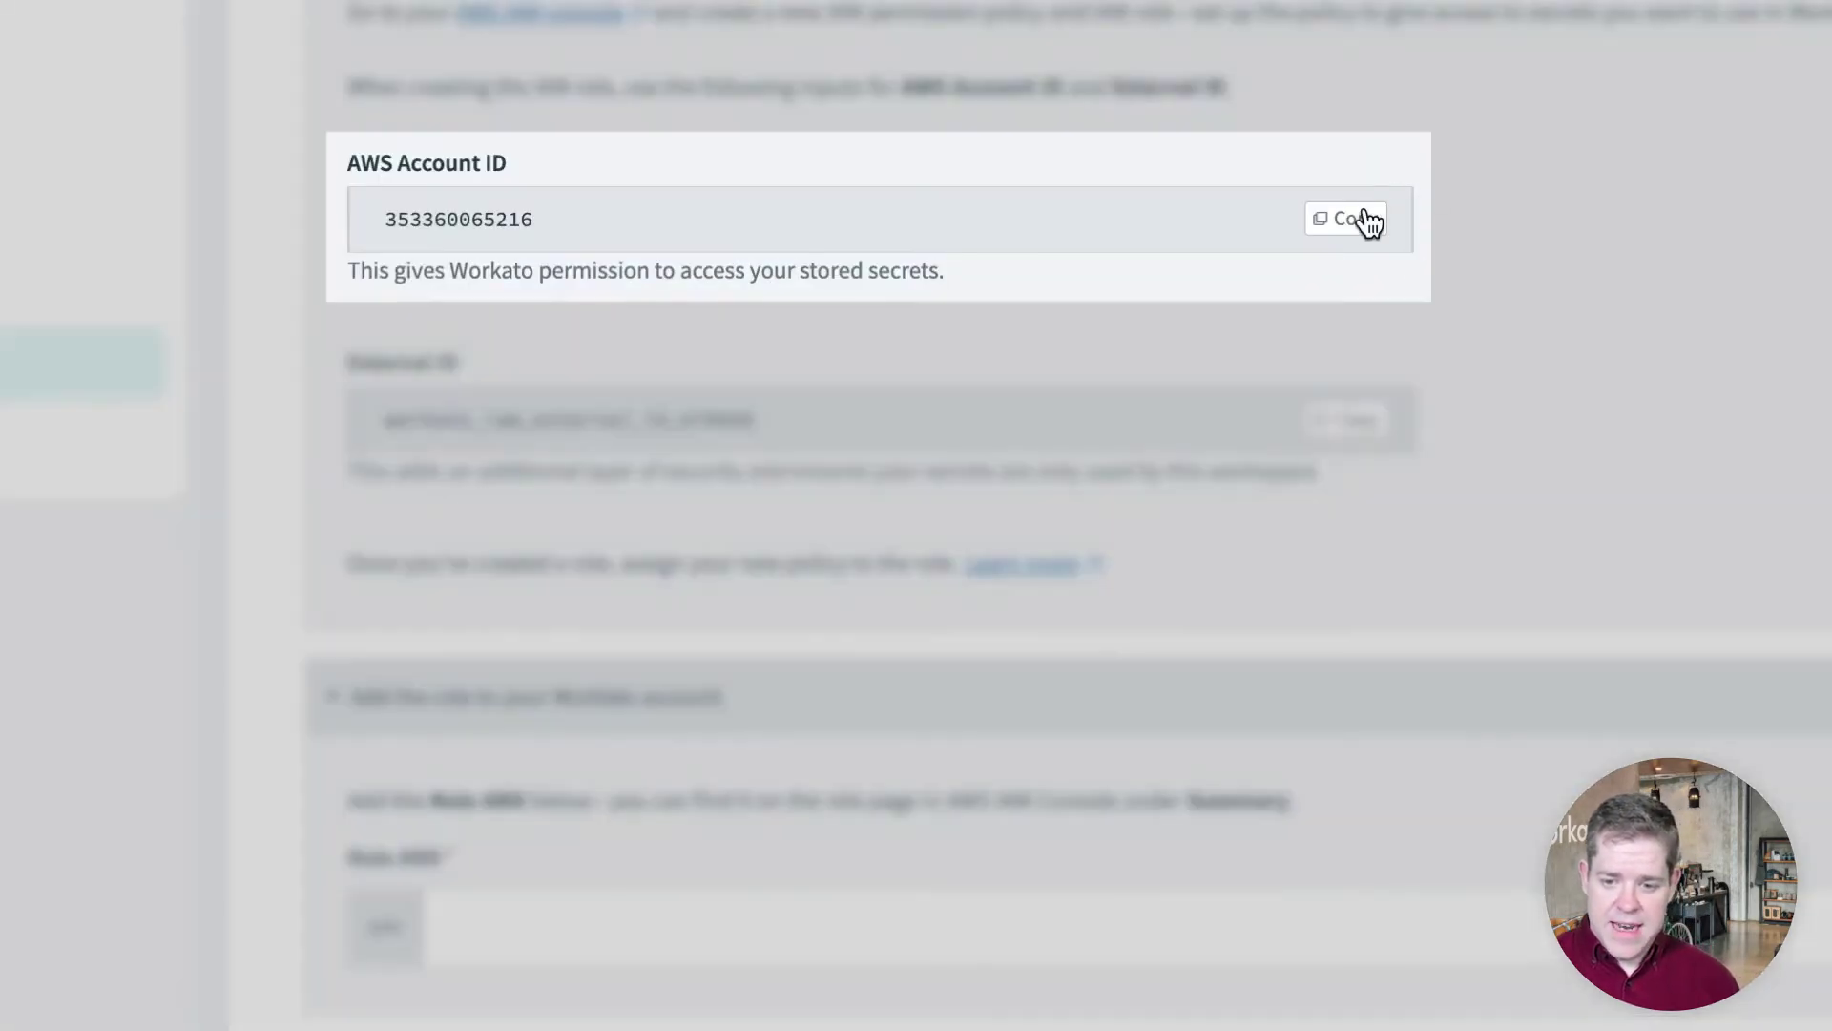
{"action": "left_click", "coordinate": [1356, 225]}
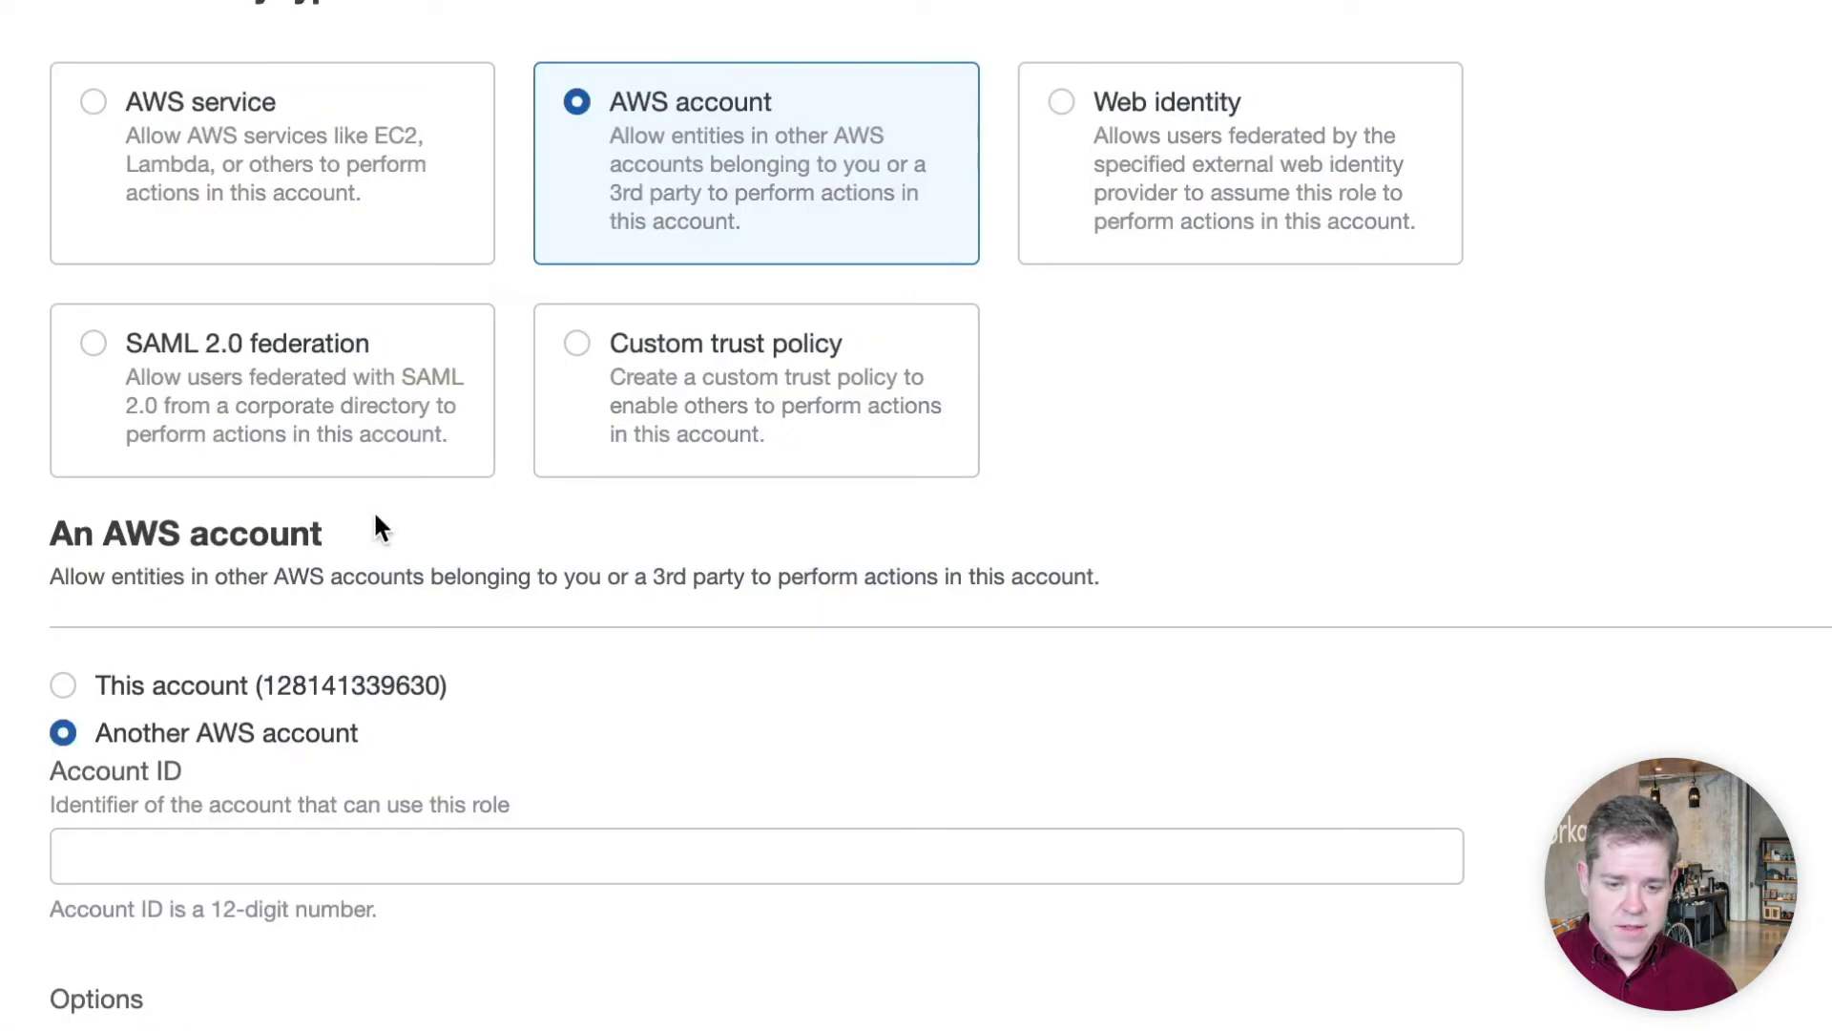
{"action": "left_click", "coordinate": [229, 861]}
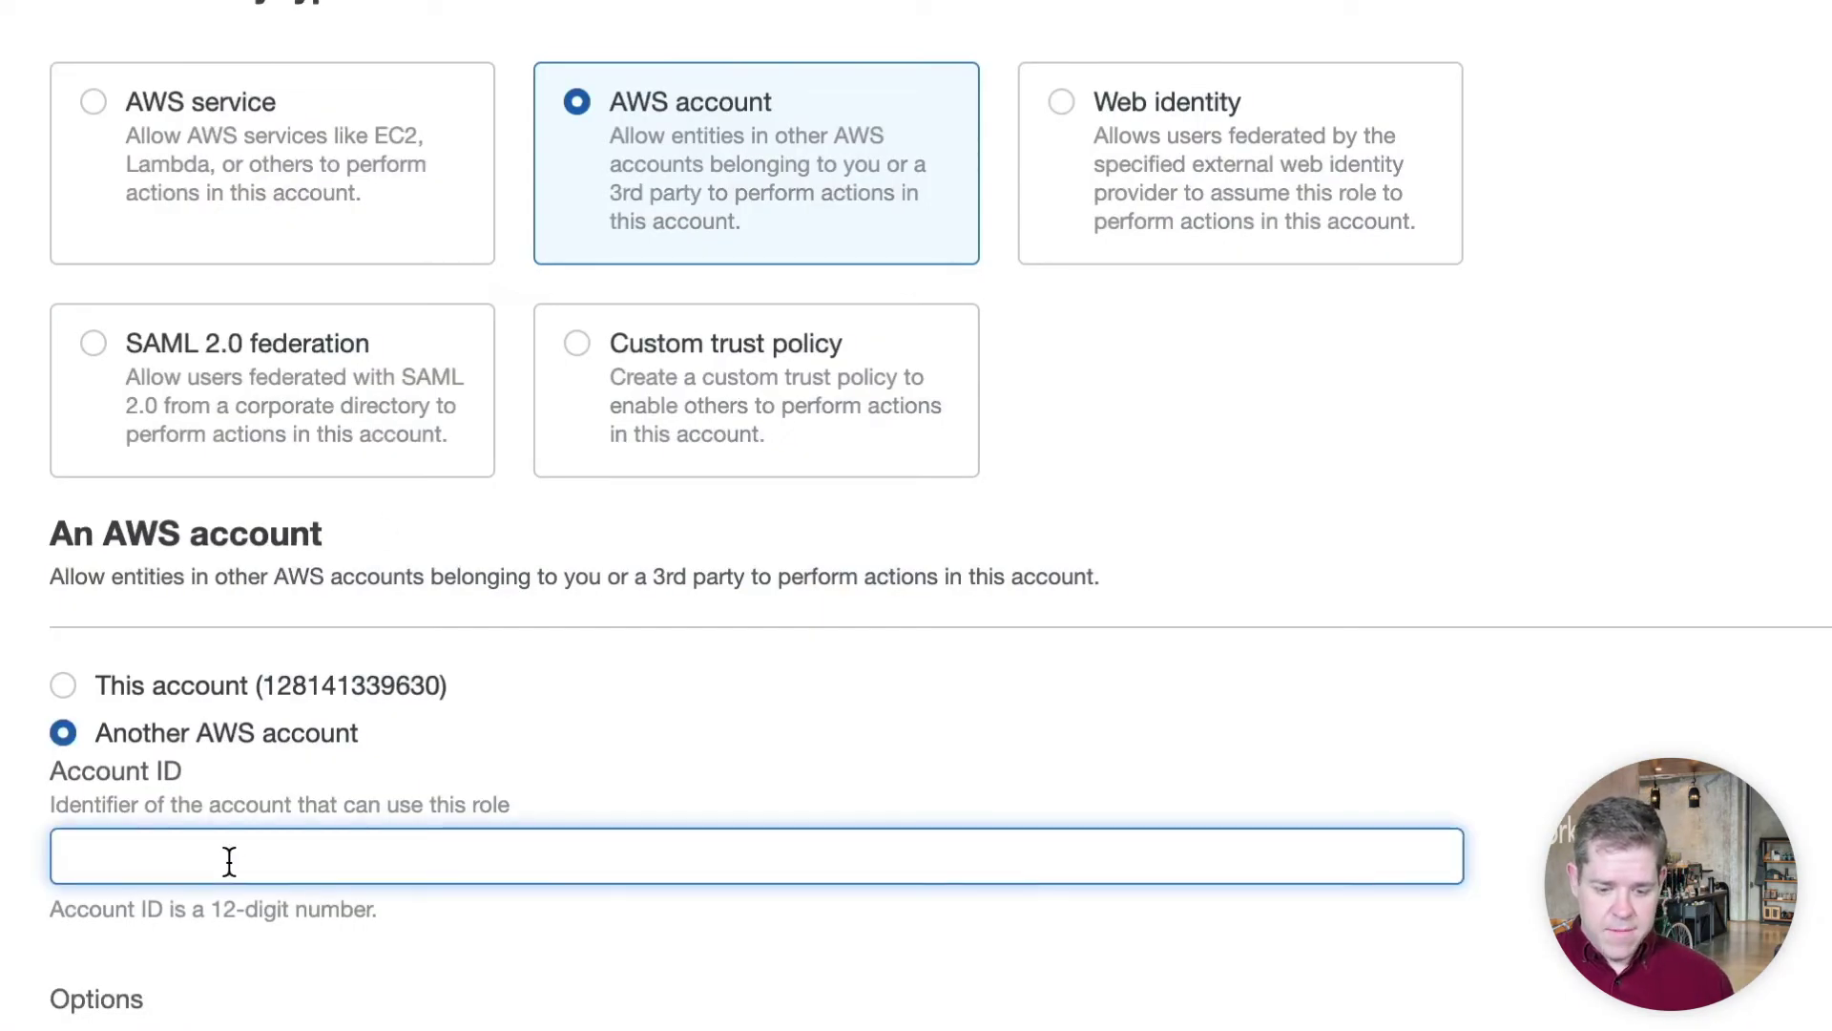
{"action": "key", "text": "super+v"}
Require Workato's external ID for assuming the role
{"action": "scroll", "coordinate": [229, 861], "scroll_direction": "down", "scroll_amount": 2}
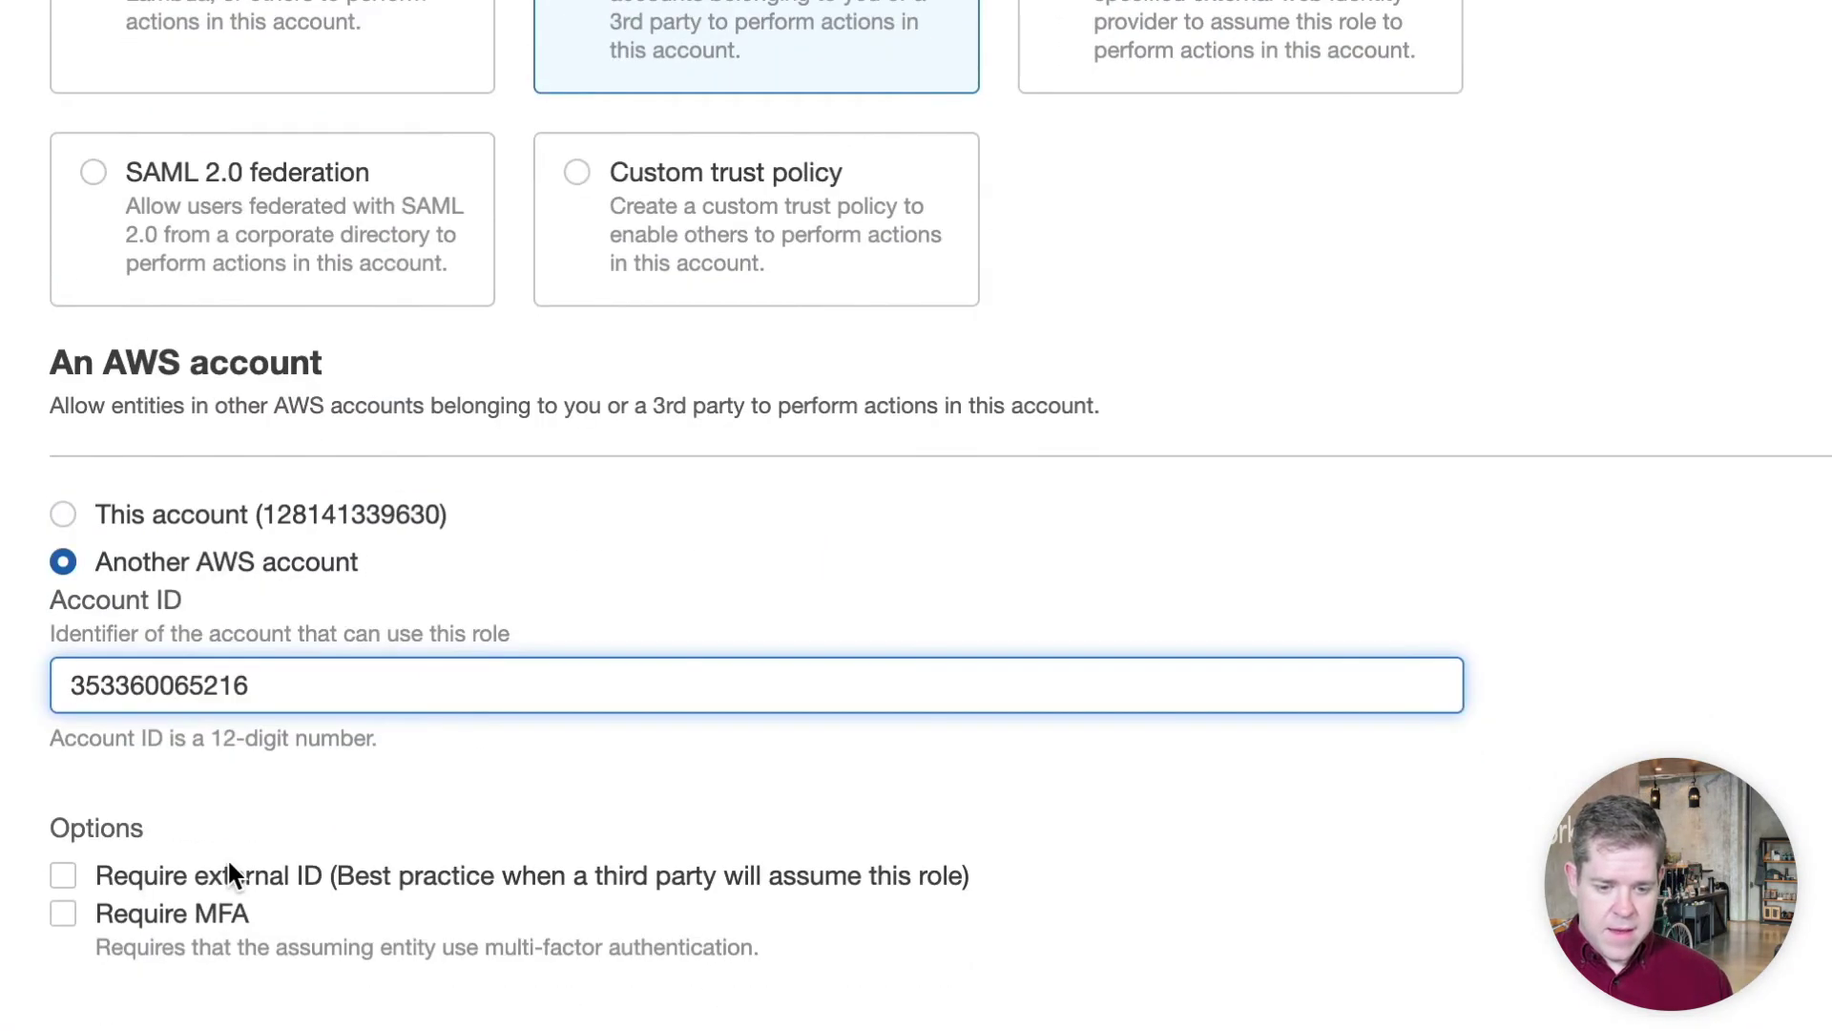
{"action": "left_click", "coordinate": [63, 874]}
{"action": "scroll", "coordinate": [90, 855], "scroll_direction": "down", "scroll_amount": 2}
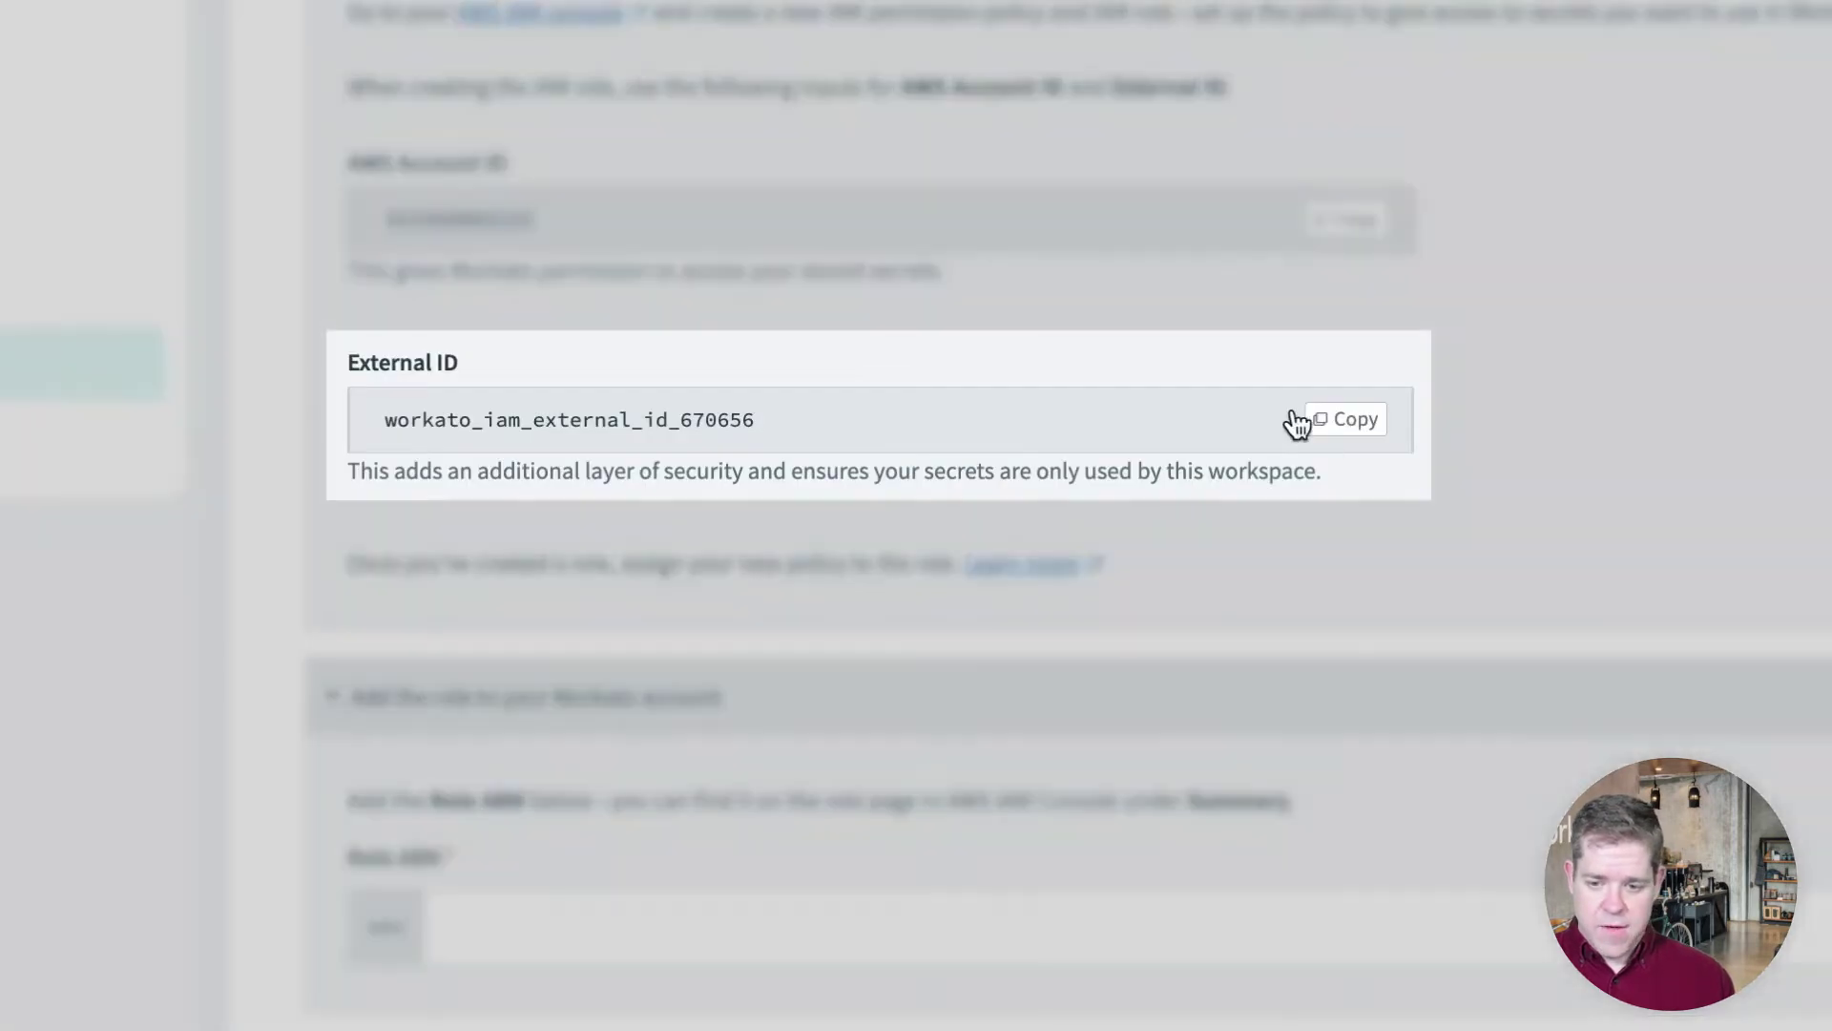
{"action": "left_click", "coordinate": [1331, 422]}
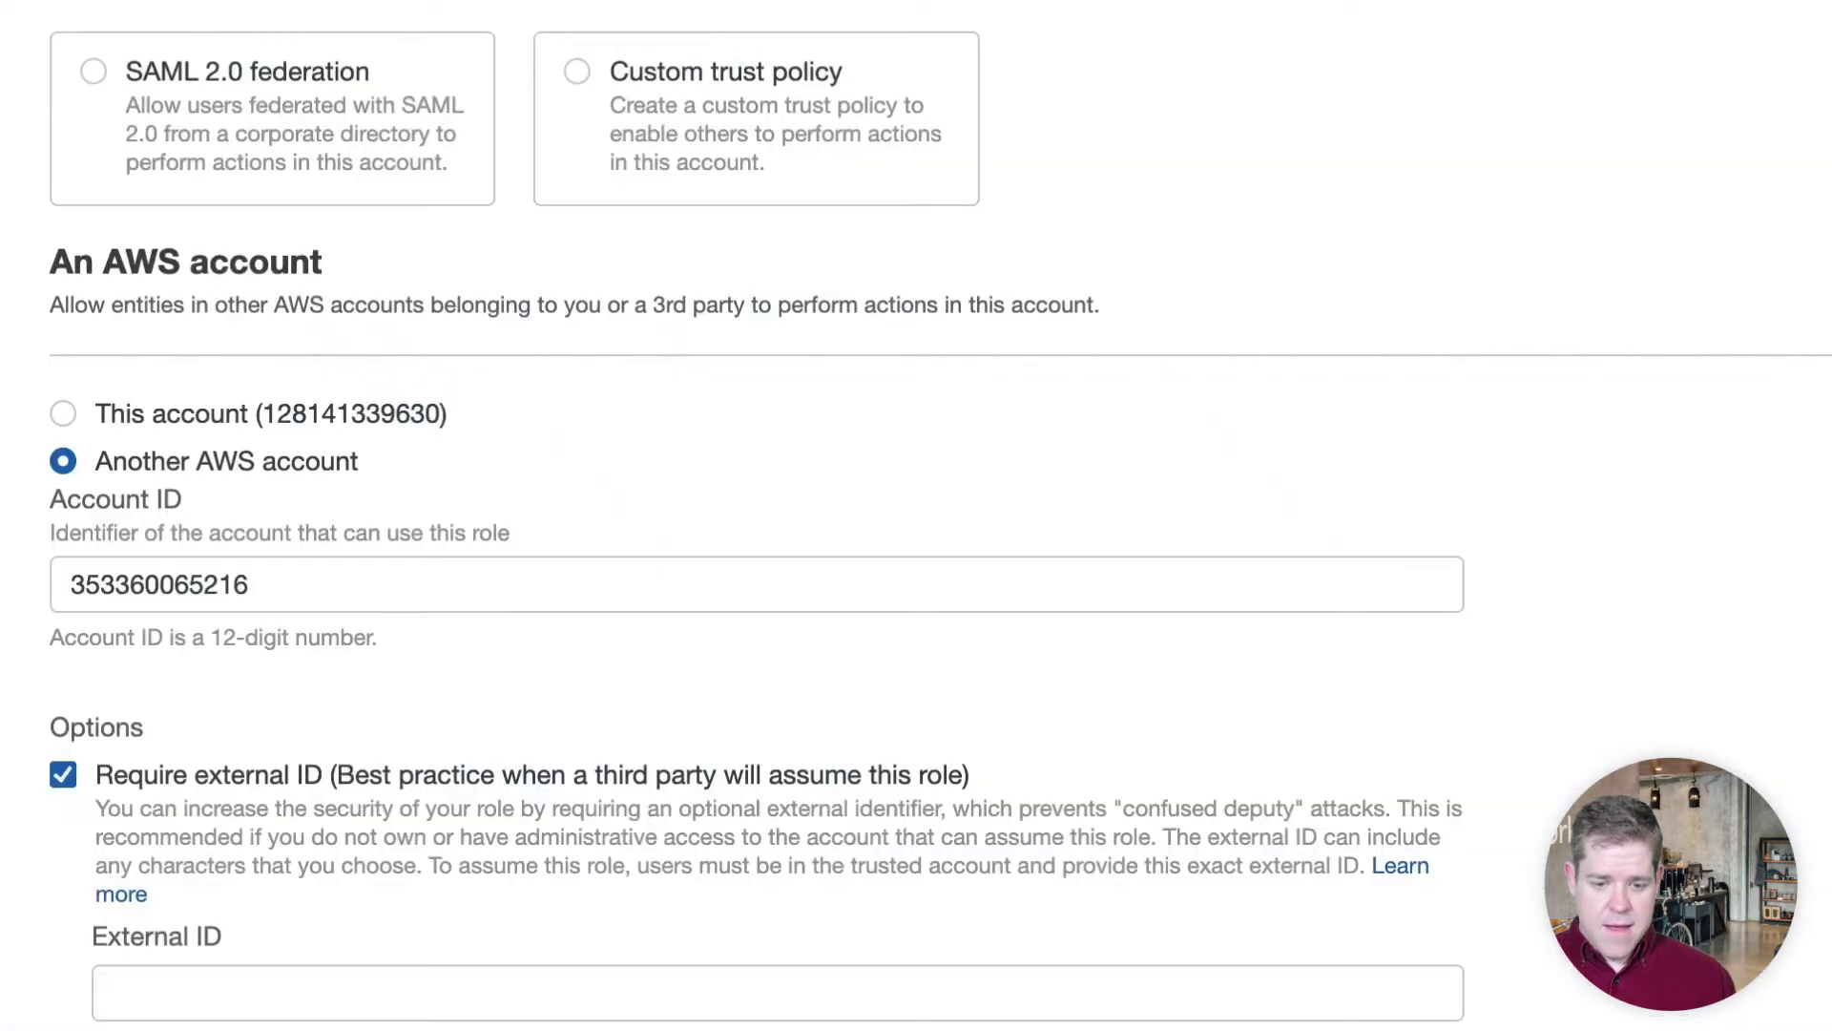
{"action": "scroll", "coordinate": [398, 838], "scroll_direction": "down", "scroll_amount": 3}
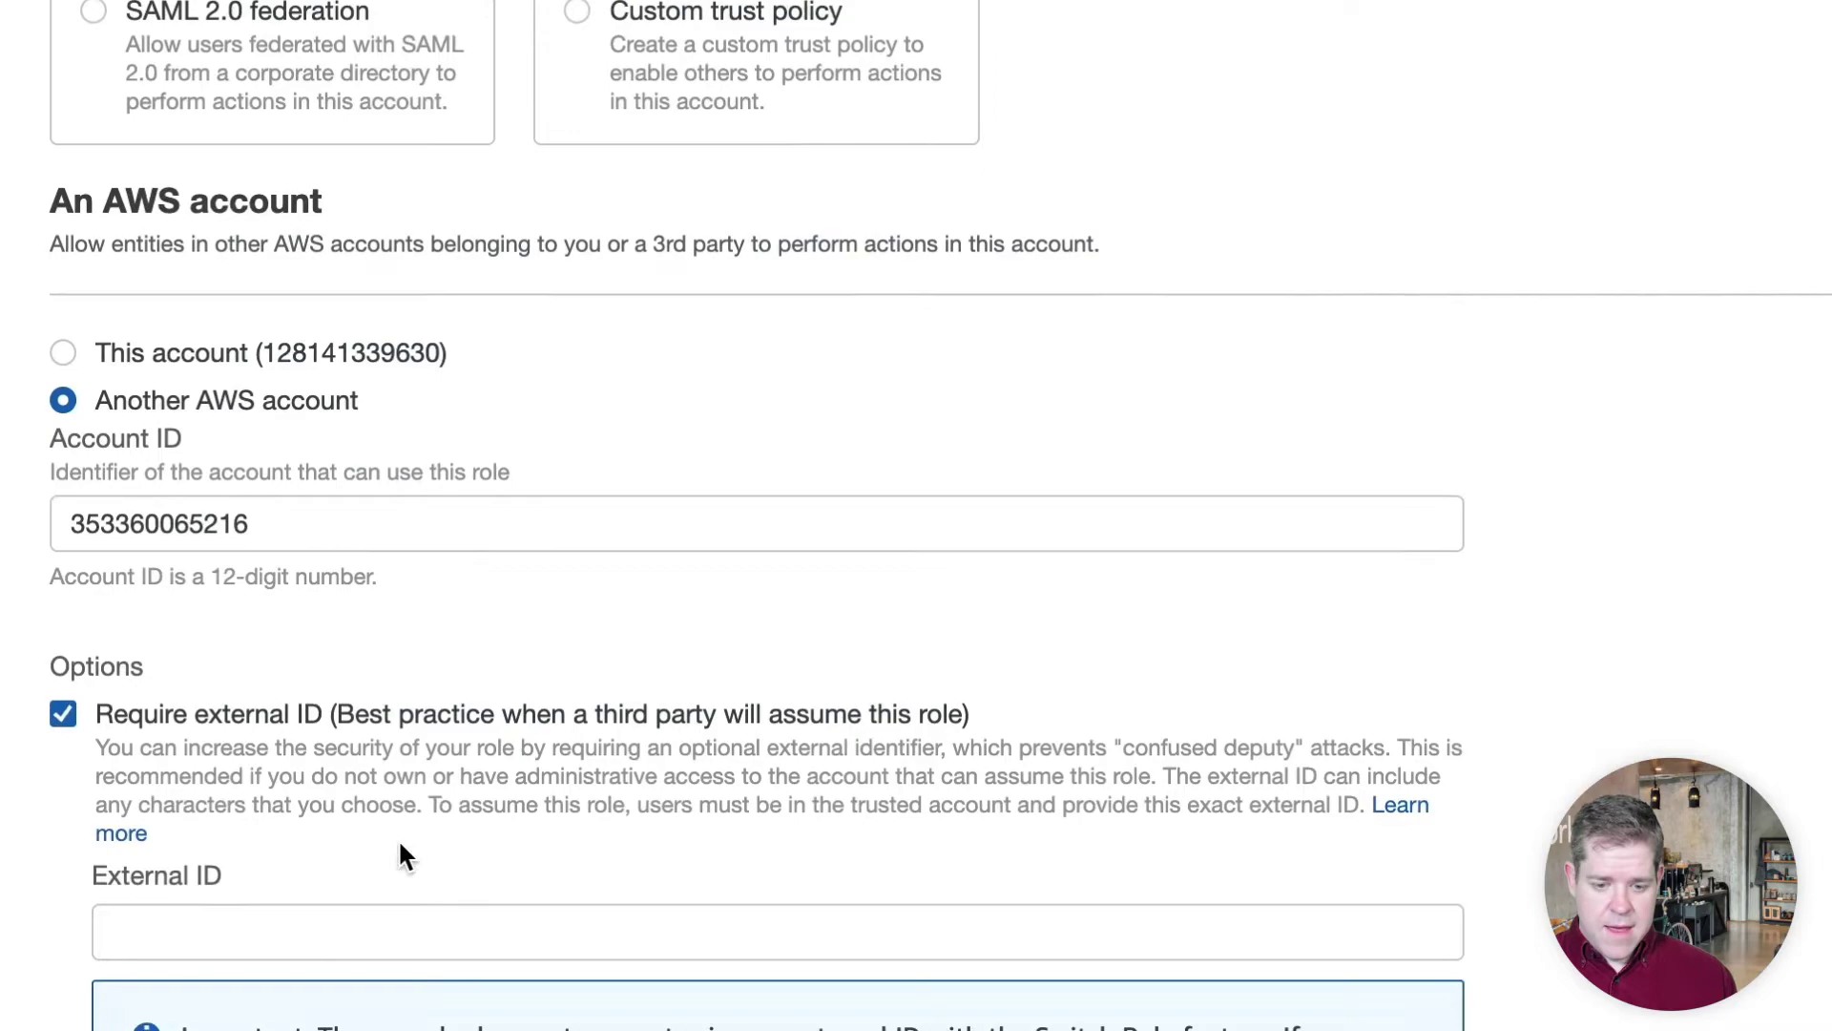
{"action": "left_click", "coordinate": [373, 771]}
{"action": "key", "text": "super+v"}
{"action": "scroll", "coordinate": [373, 771], "scroll_direction": "down", "scroll_amount": 2}
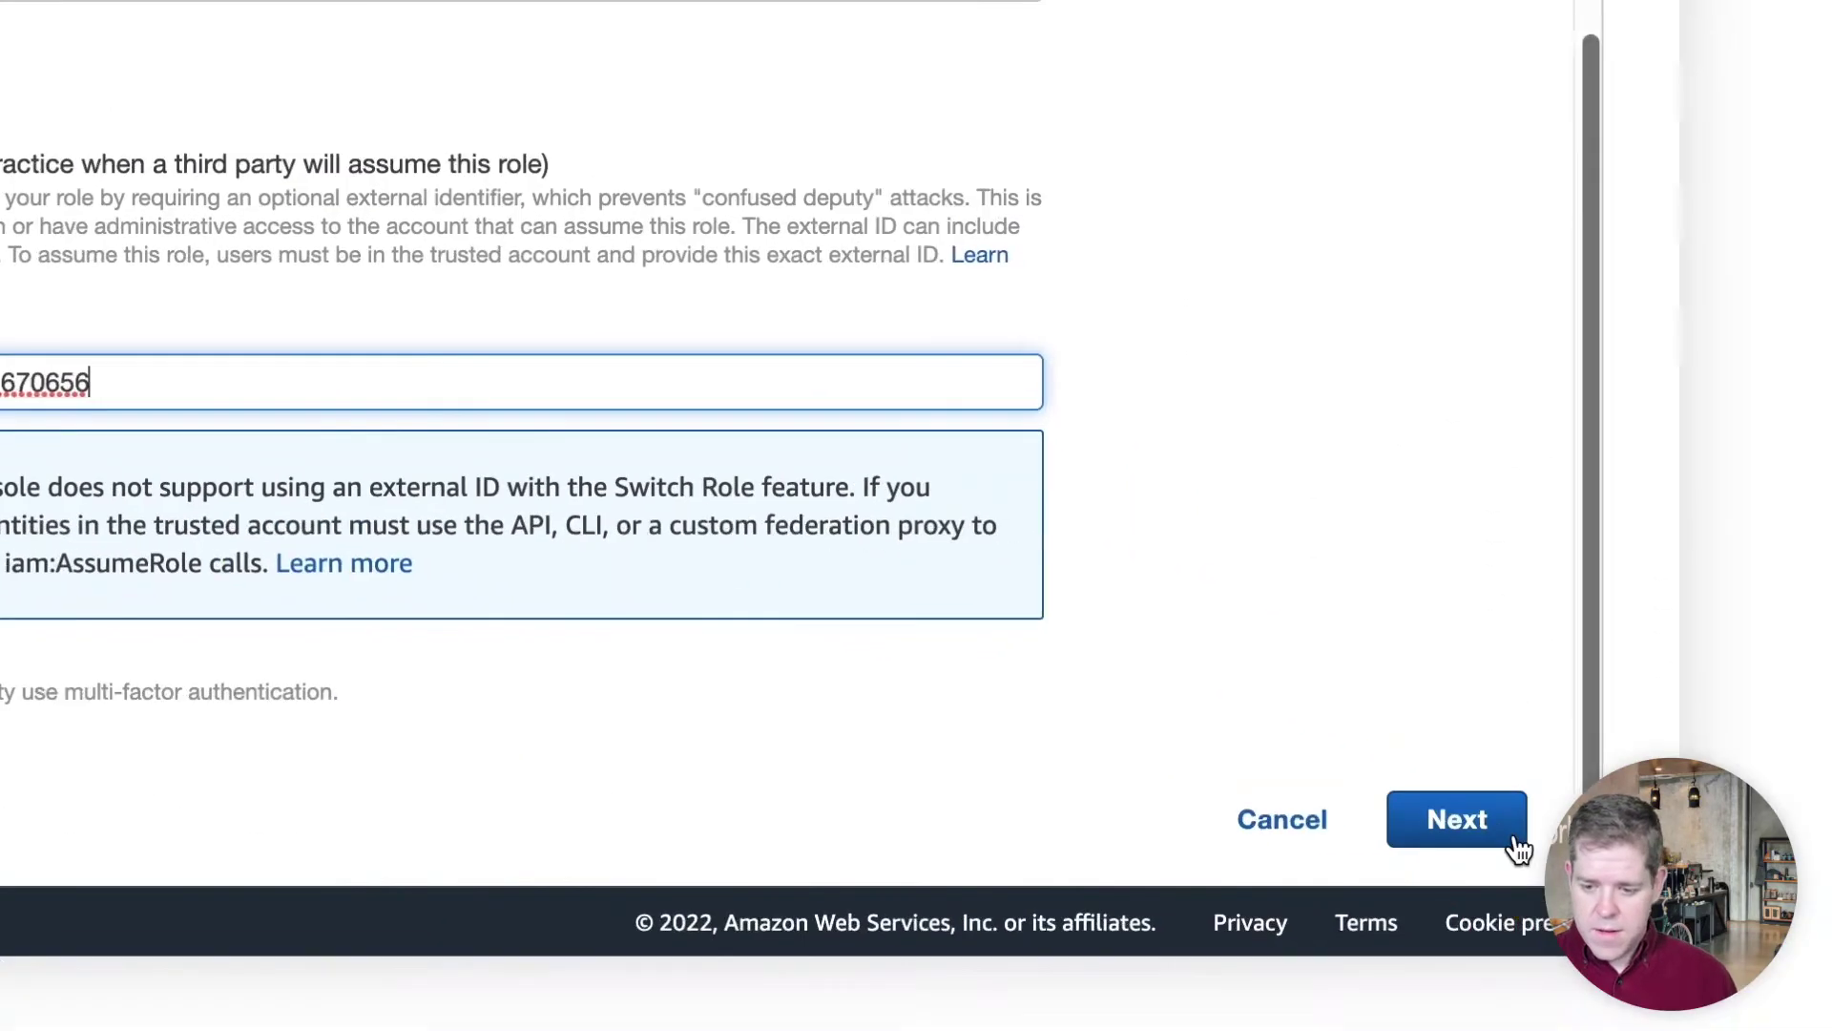
{"action": "left_click", "coordinate": [1516, 845]}
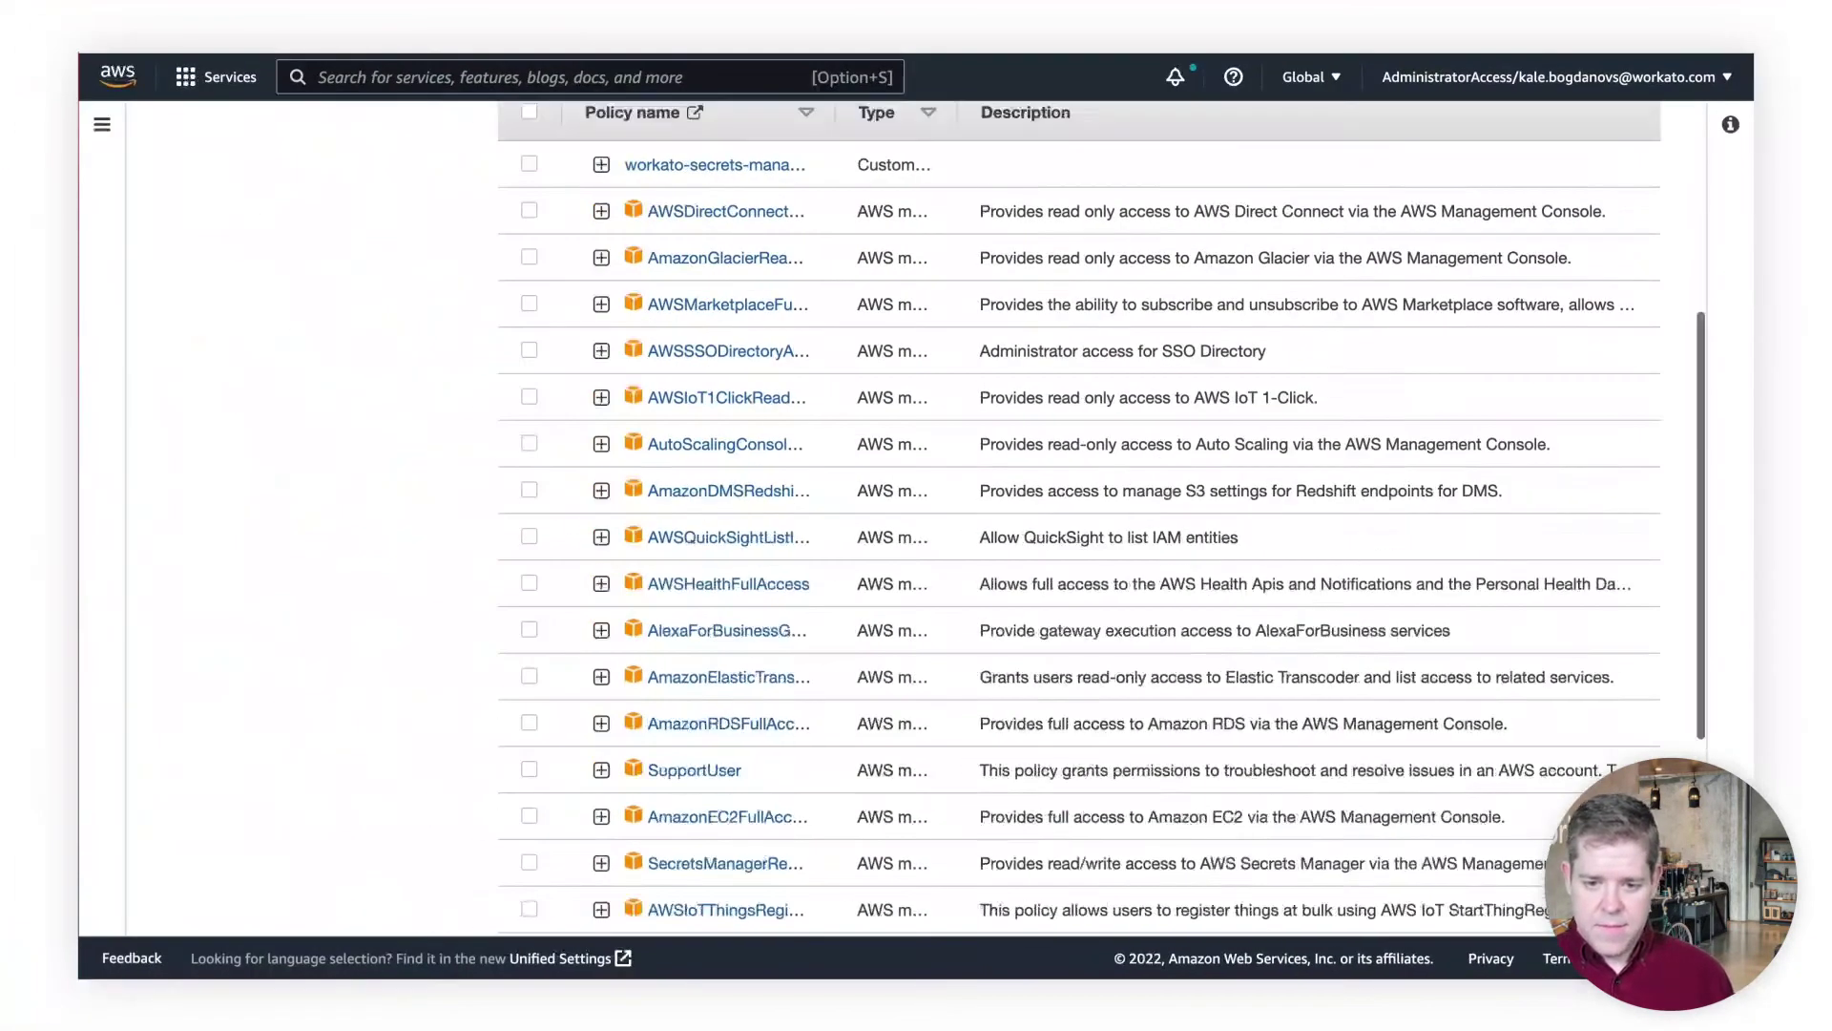
{"action": "scroll", "coordinate": [1365, 679], "scroll_direction": "up", "scroll_amount": 5}
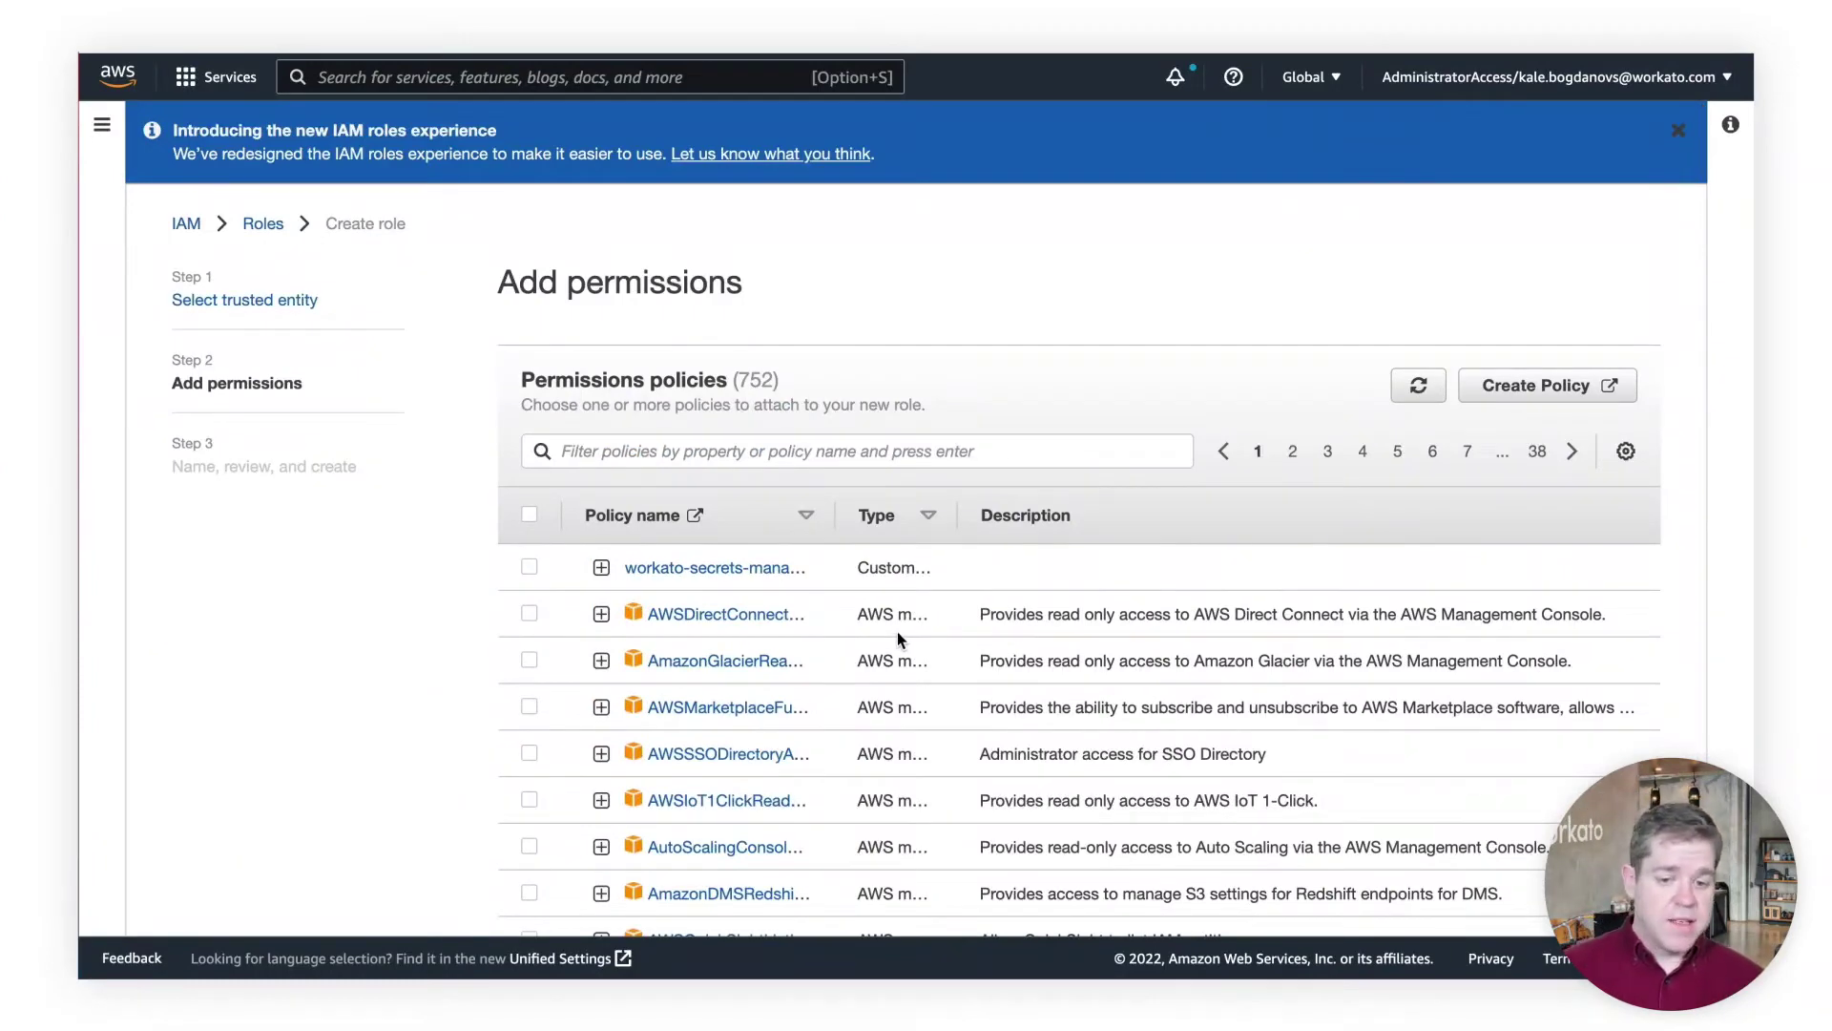
Attach workato-secrets-manager-policy and create the role workato-secrets-manager-role
{"action": "left_click", "coordinate": [530, 567]}
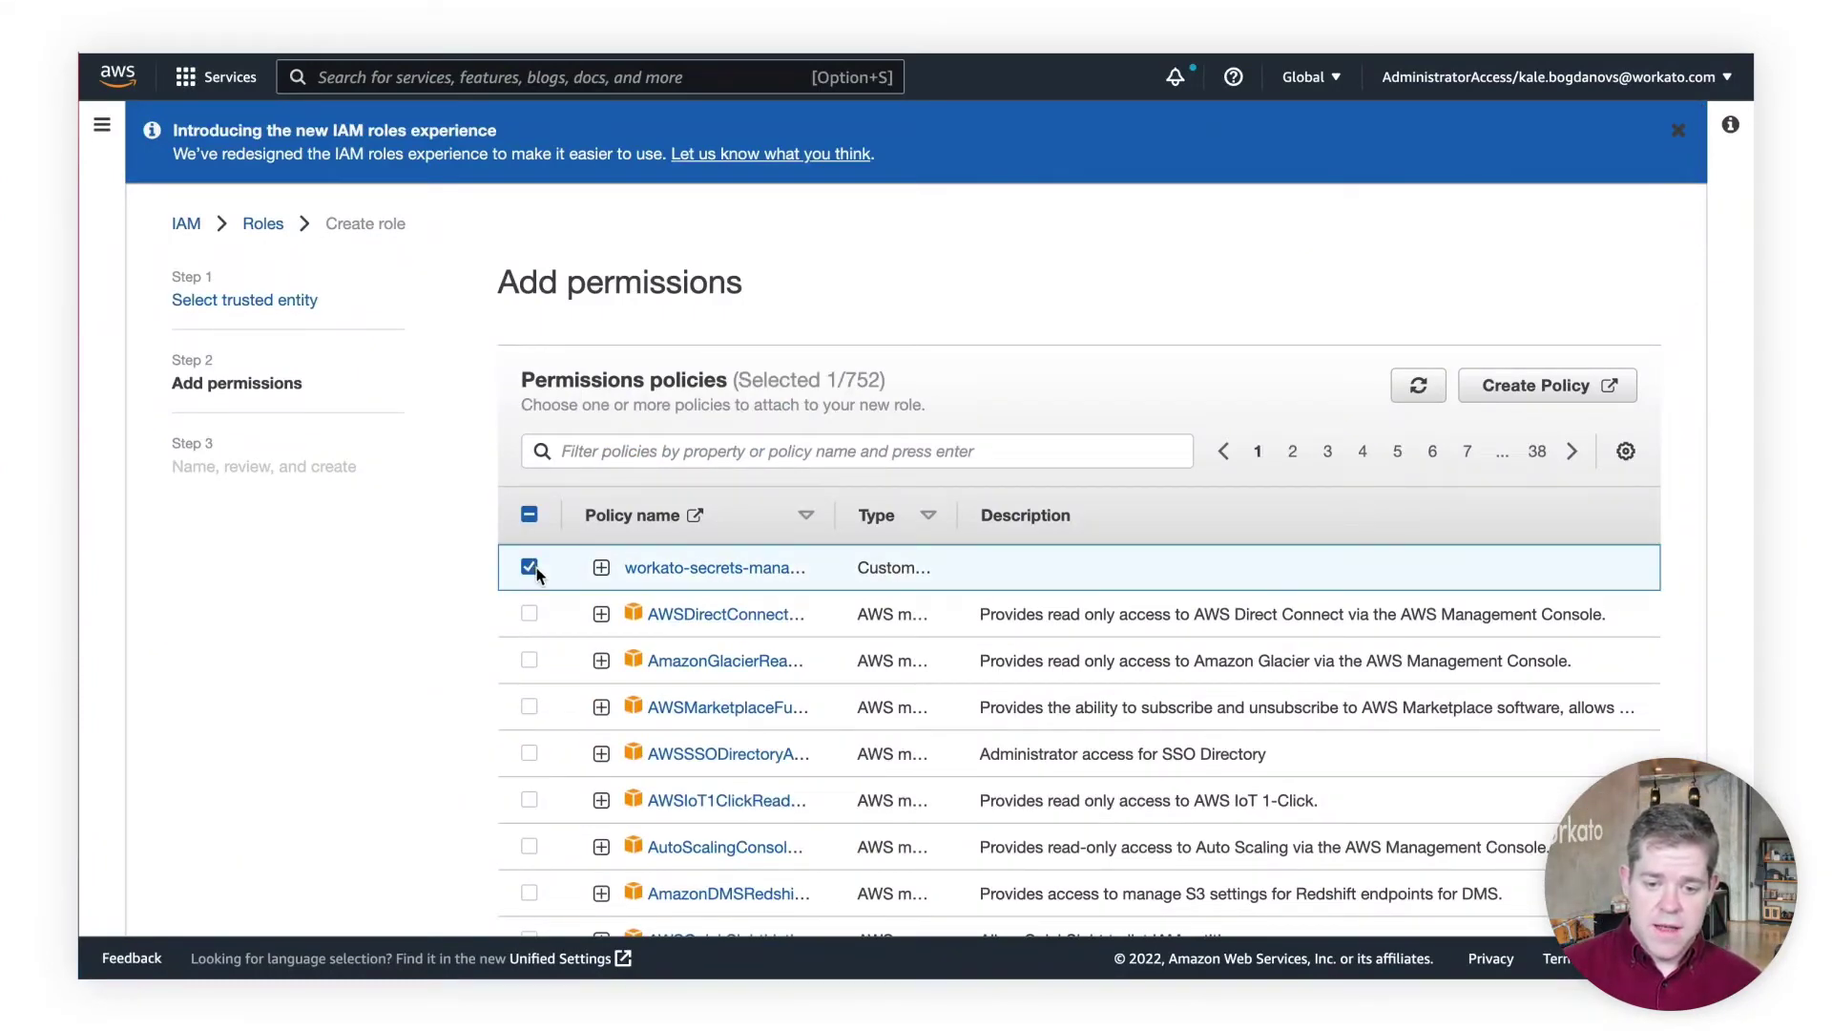
{"action": "scroll", "coordinate": [1235, 516], "scroll_direction": "down", "scroll_amount": 10}
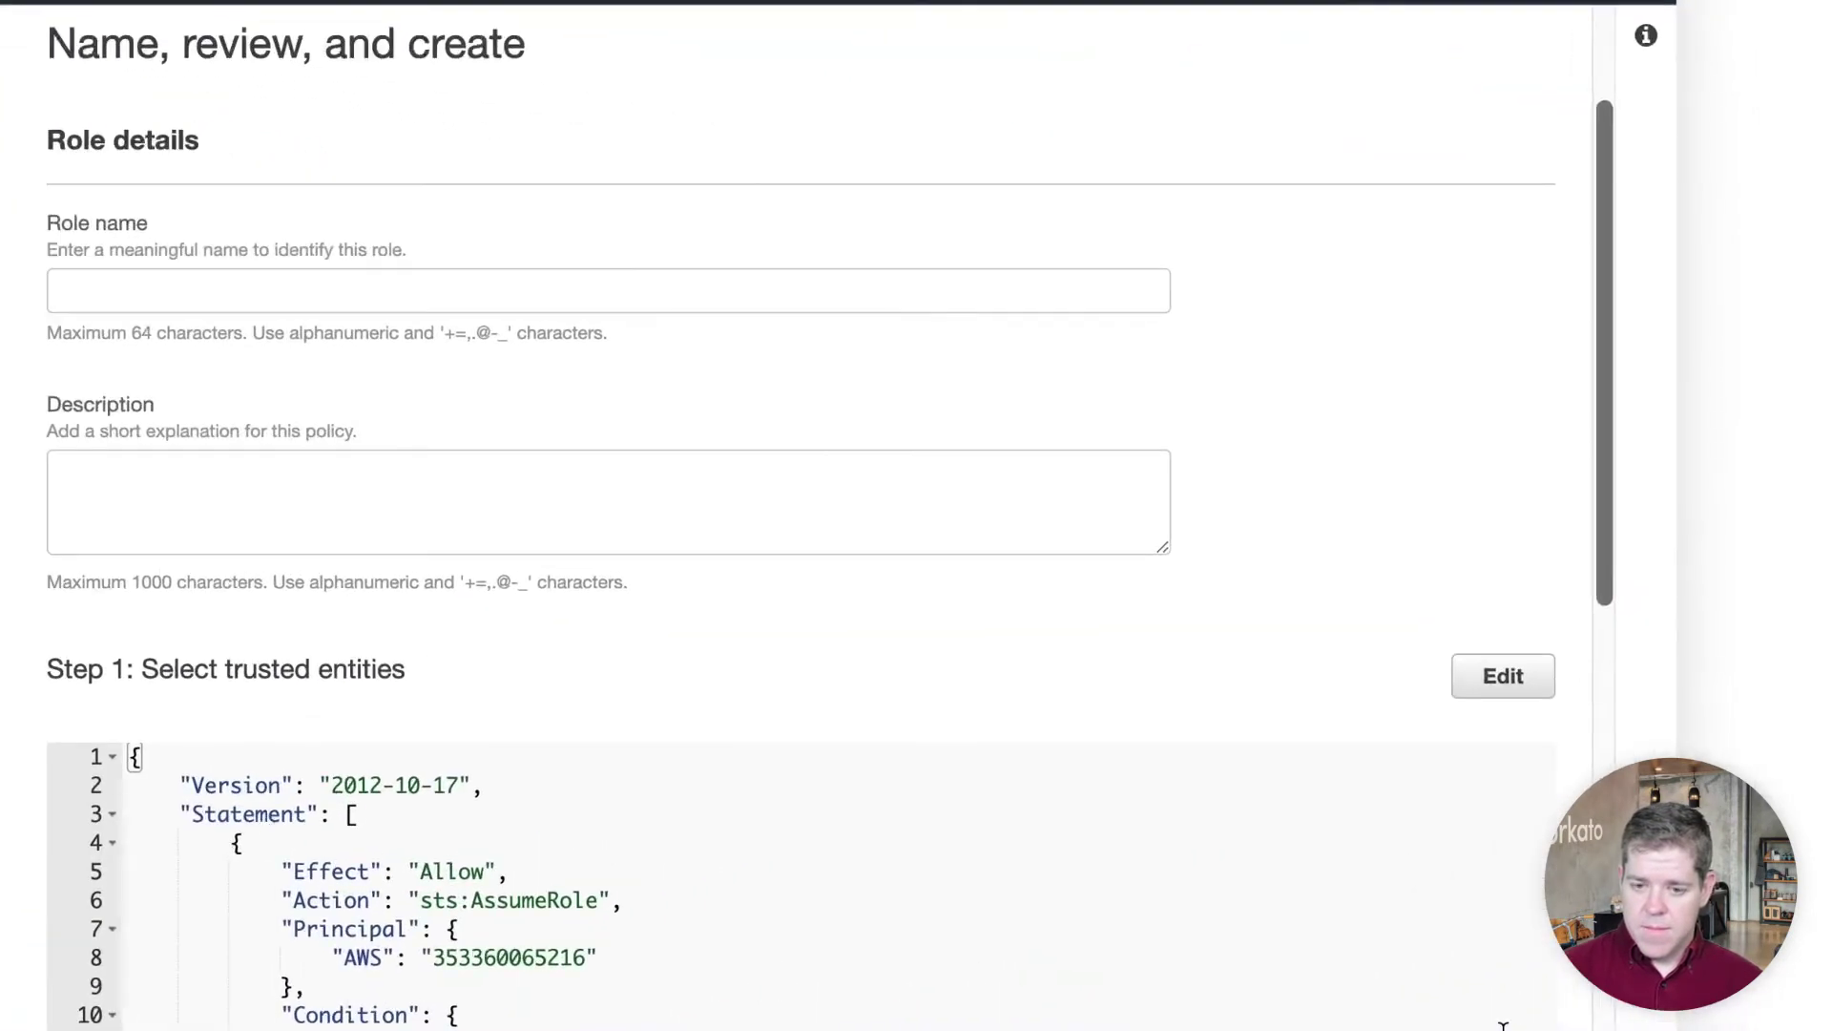
{"action": "left_click", "coordinate": [204, 301]}
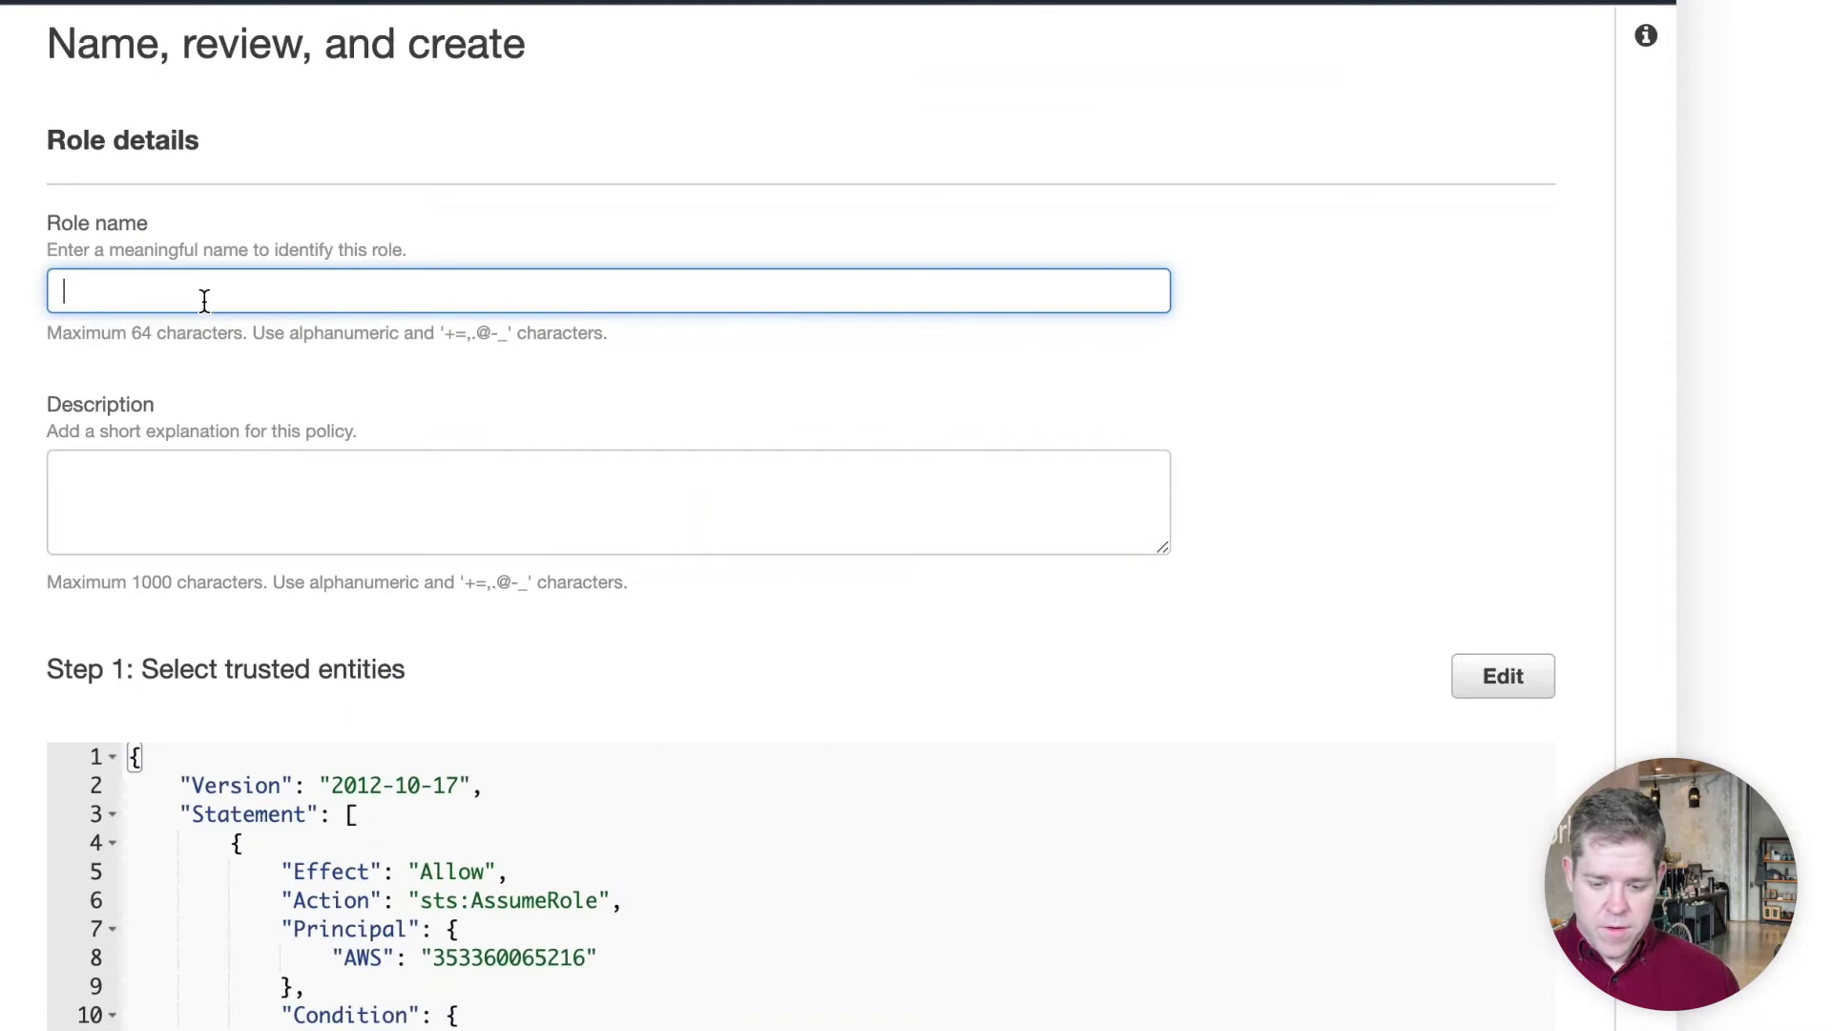
{"action": "type", "text": "workato-secrets"}
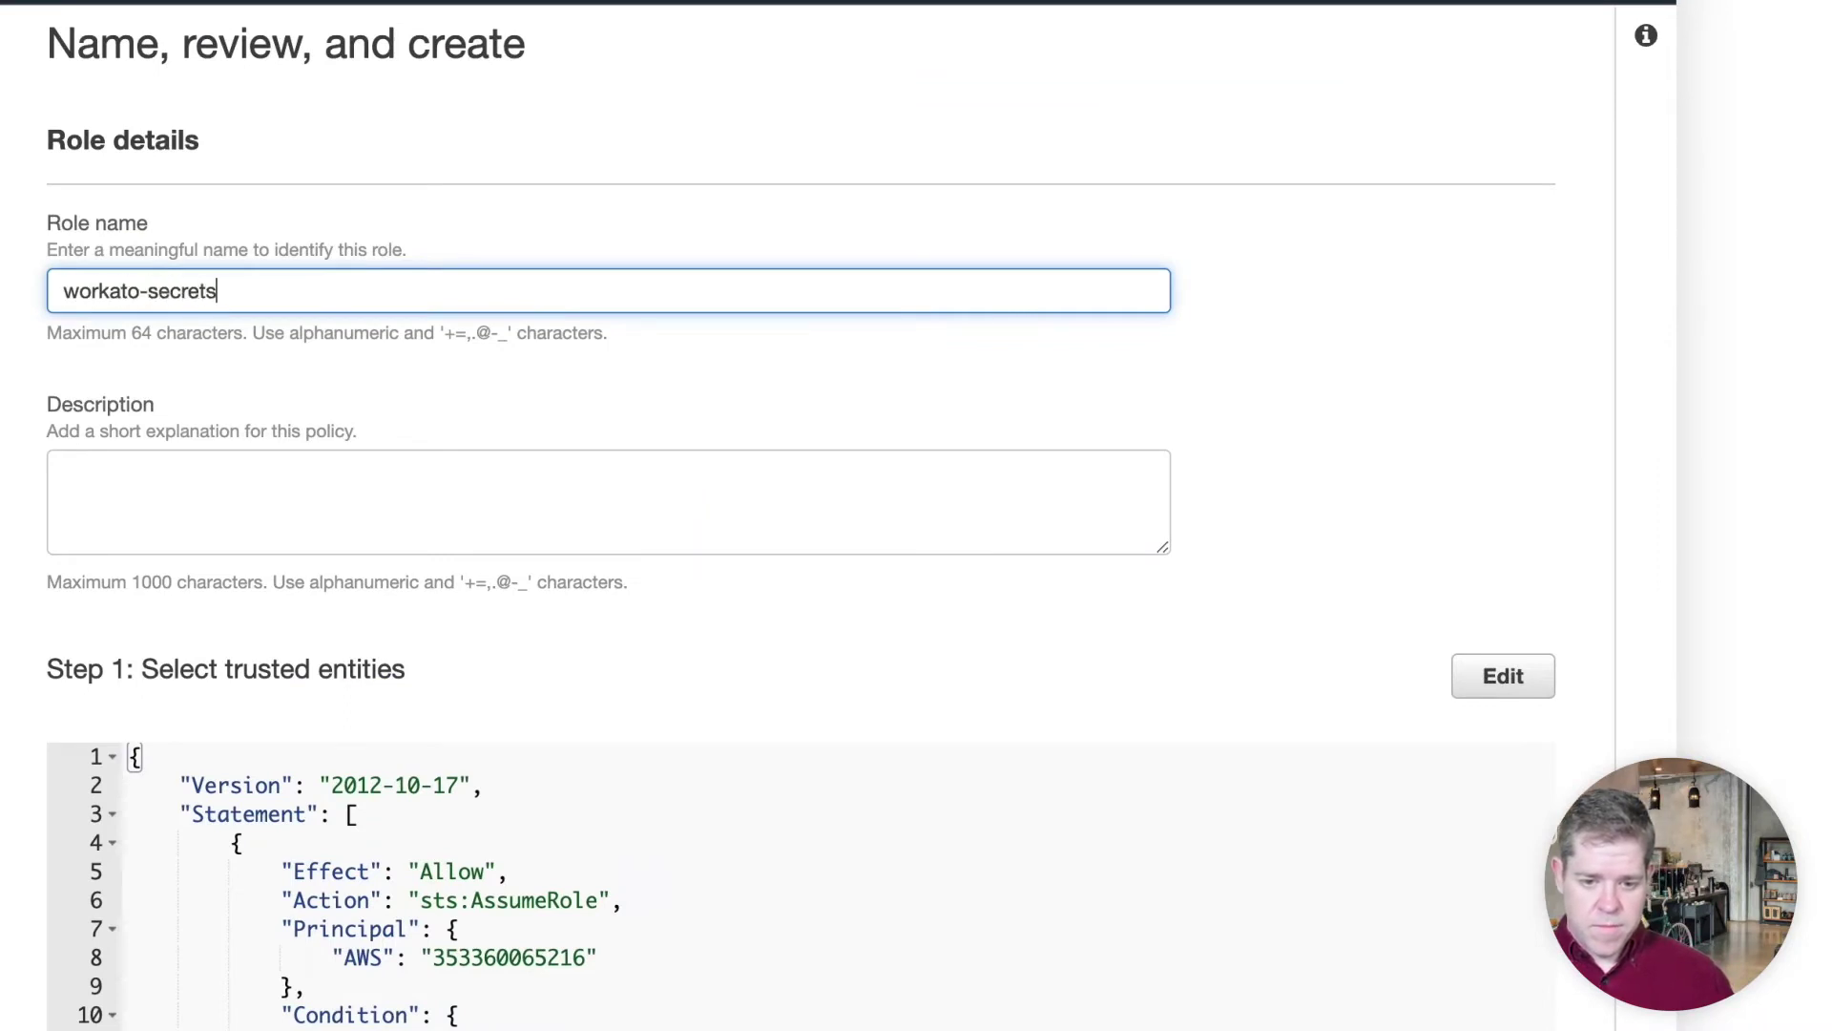
{"action": "type", "text": "-manager-role"}
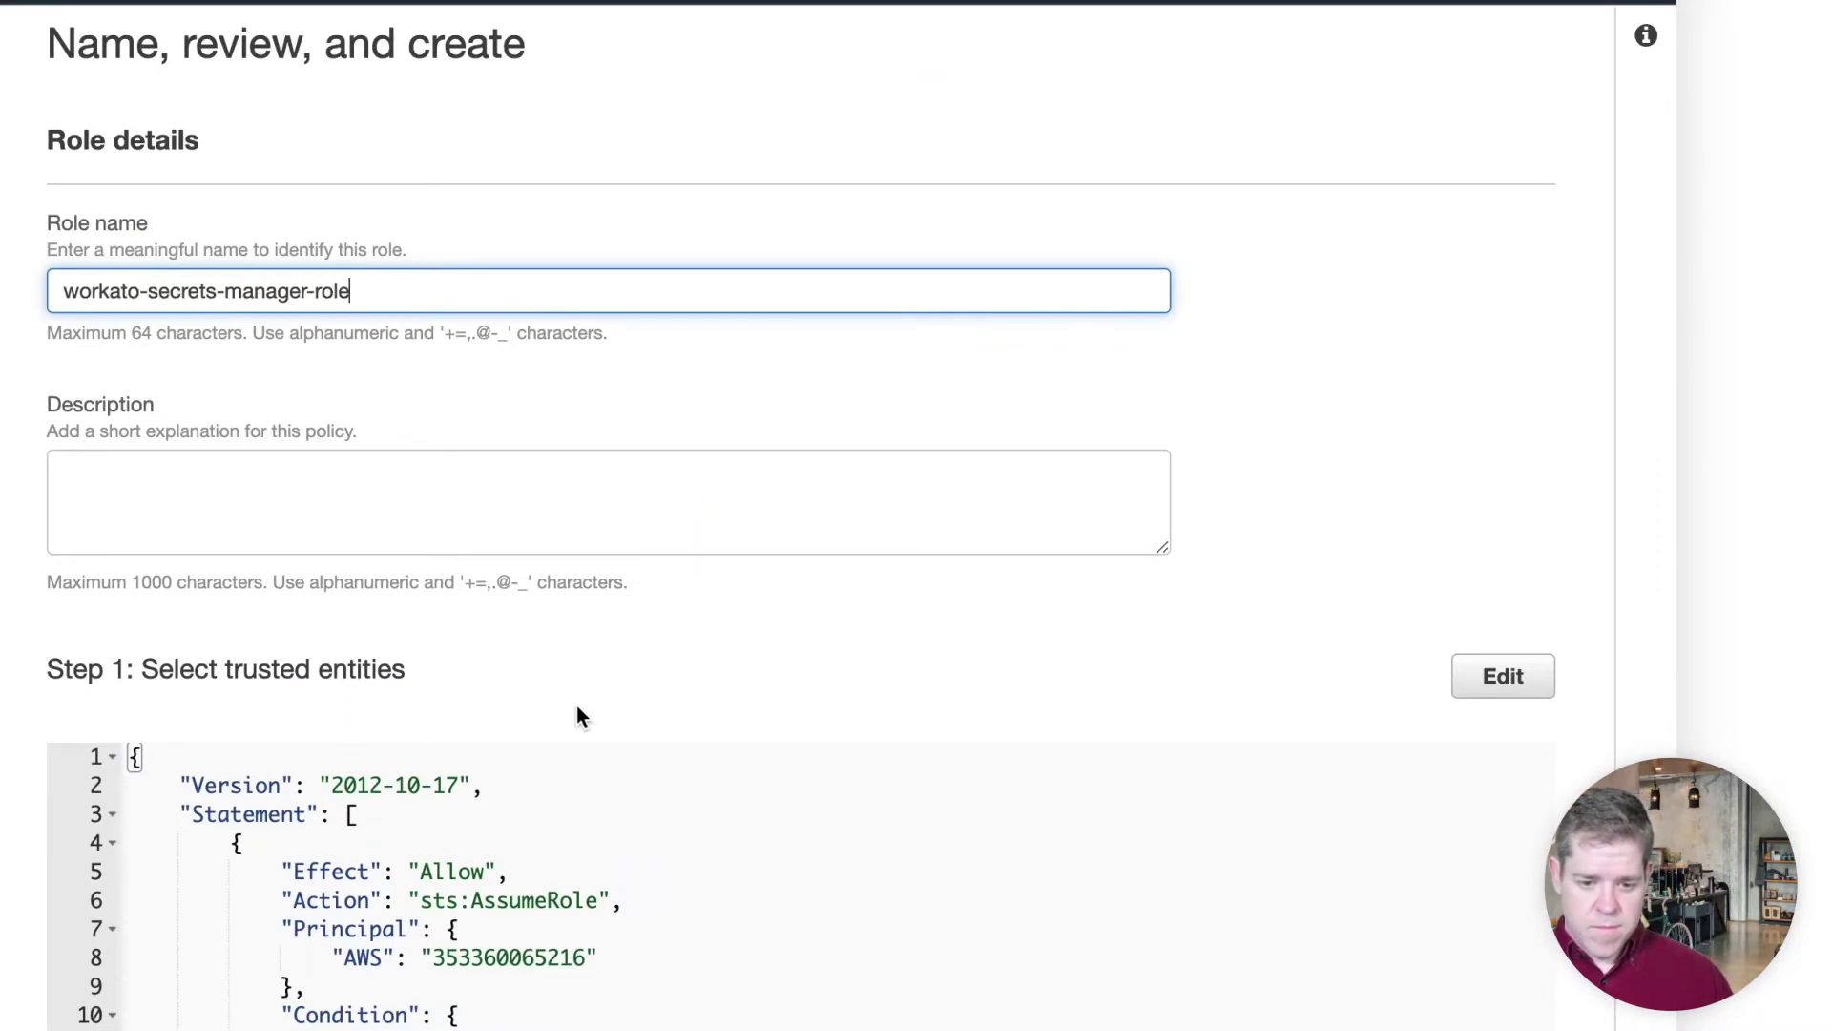
{"action": "scroll", "coordinate": [641, 661], "scroll_direction": "down", "scroll_amount": 7}
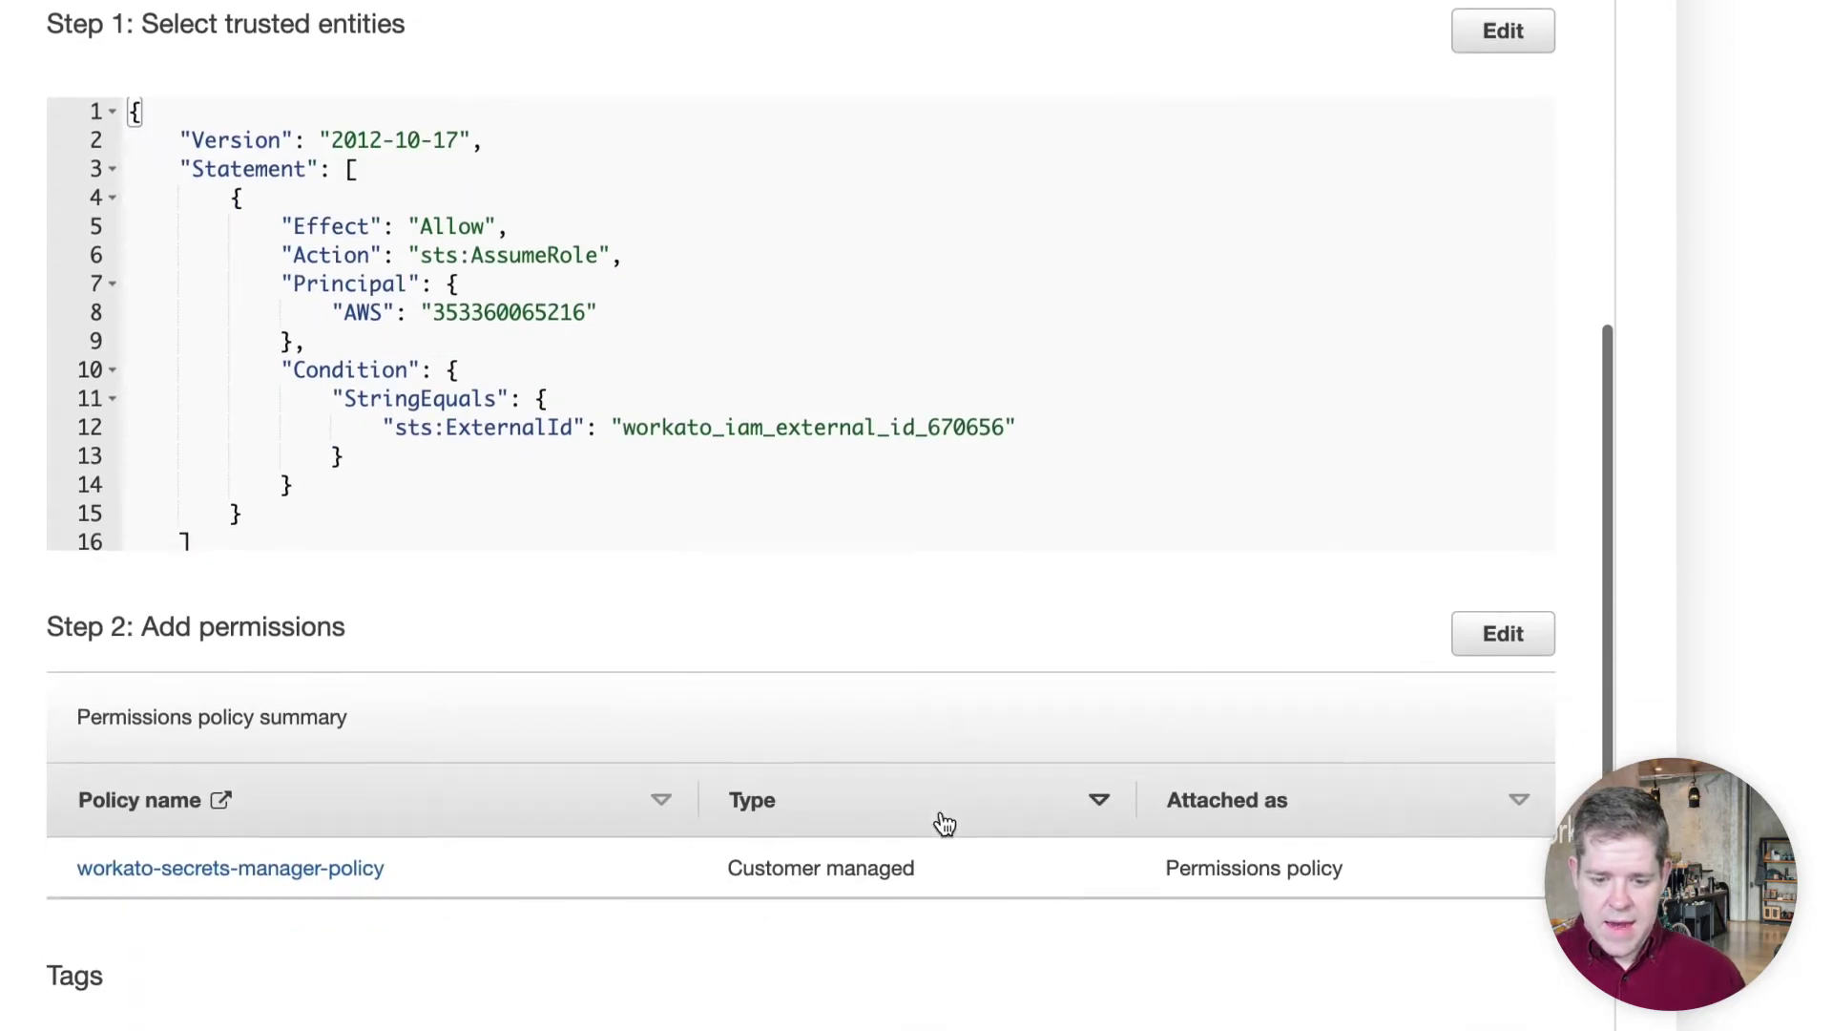
{"action": "scroll", "coordinate": [945, 823], "scroll_direction": "down", "scroll_amount": 5}
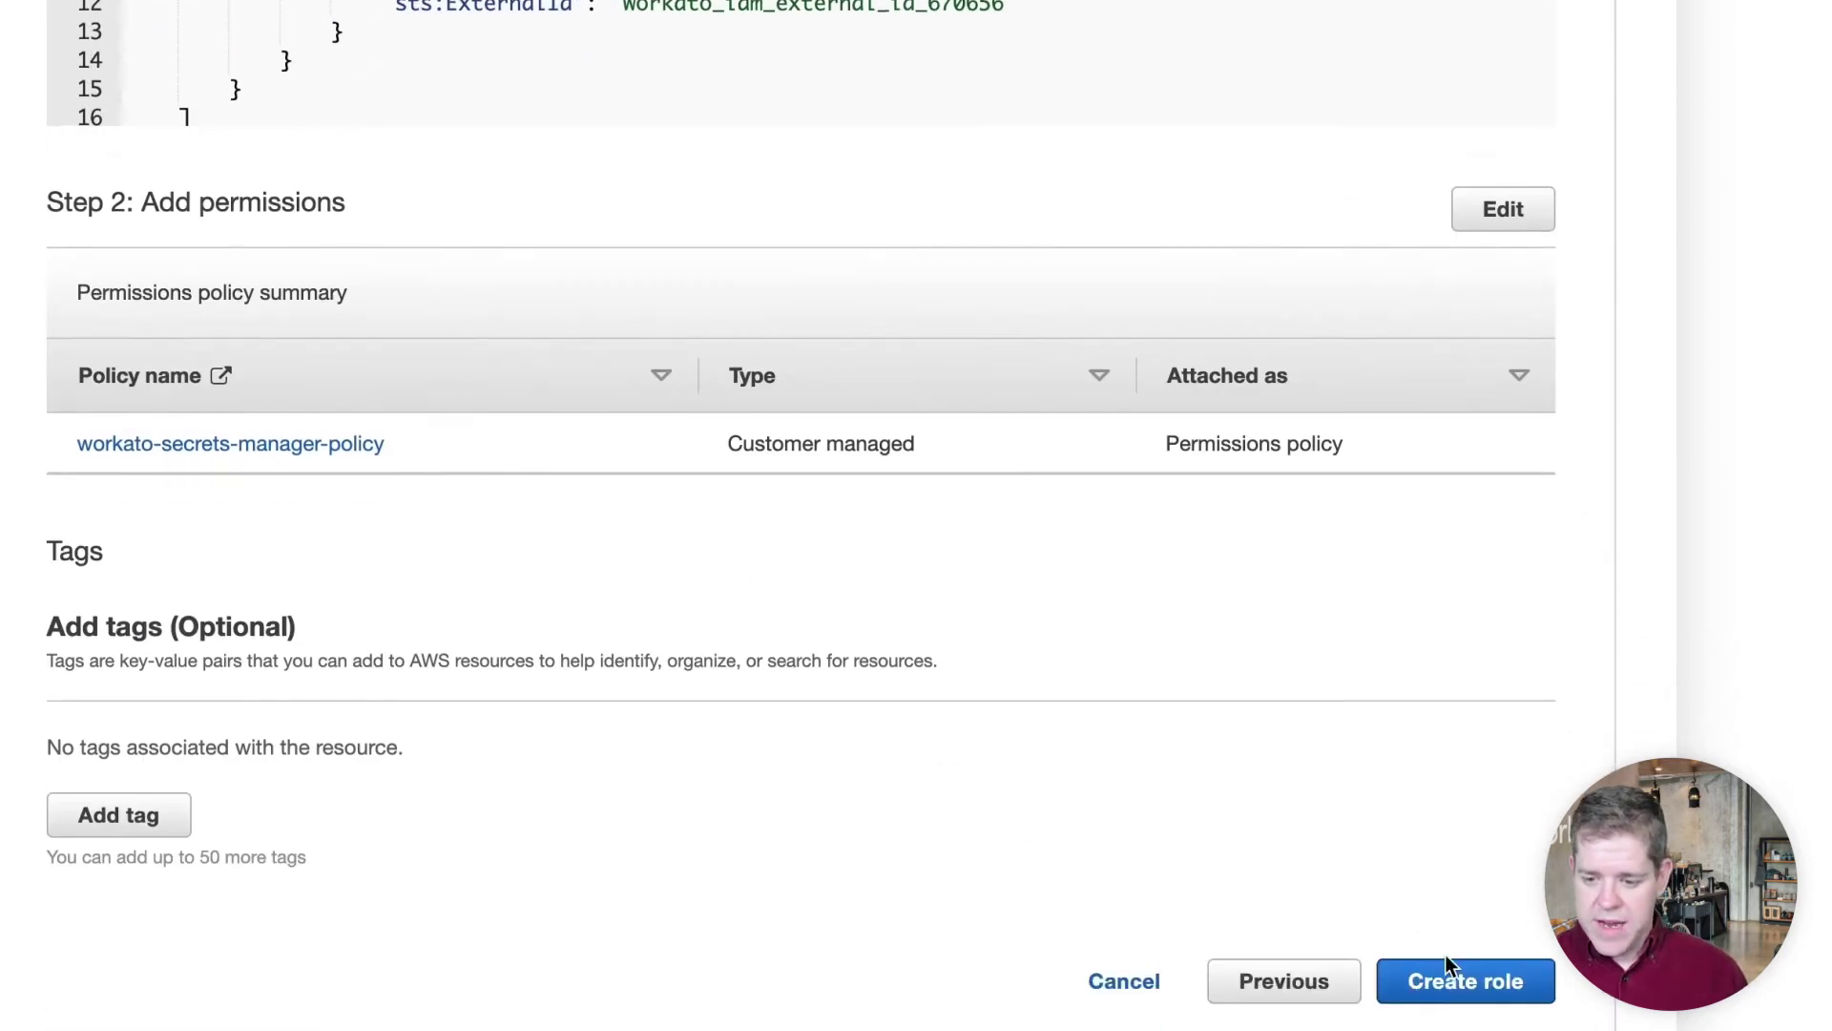
{"action": "left_click", "coordinate": [1445, 956]}
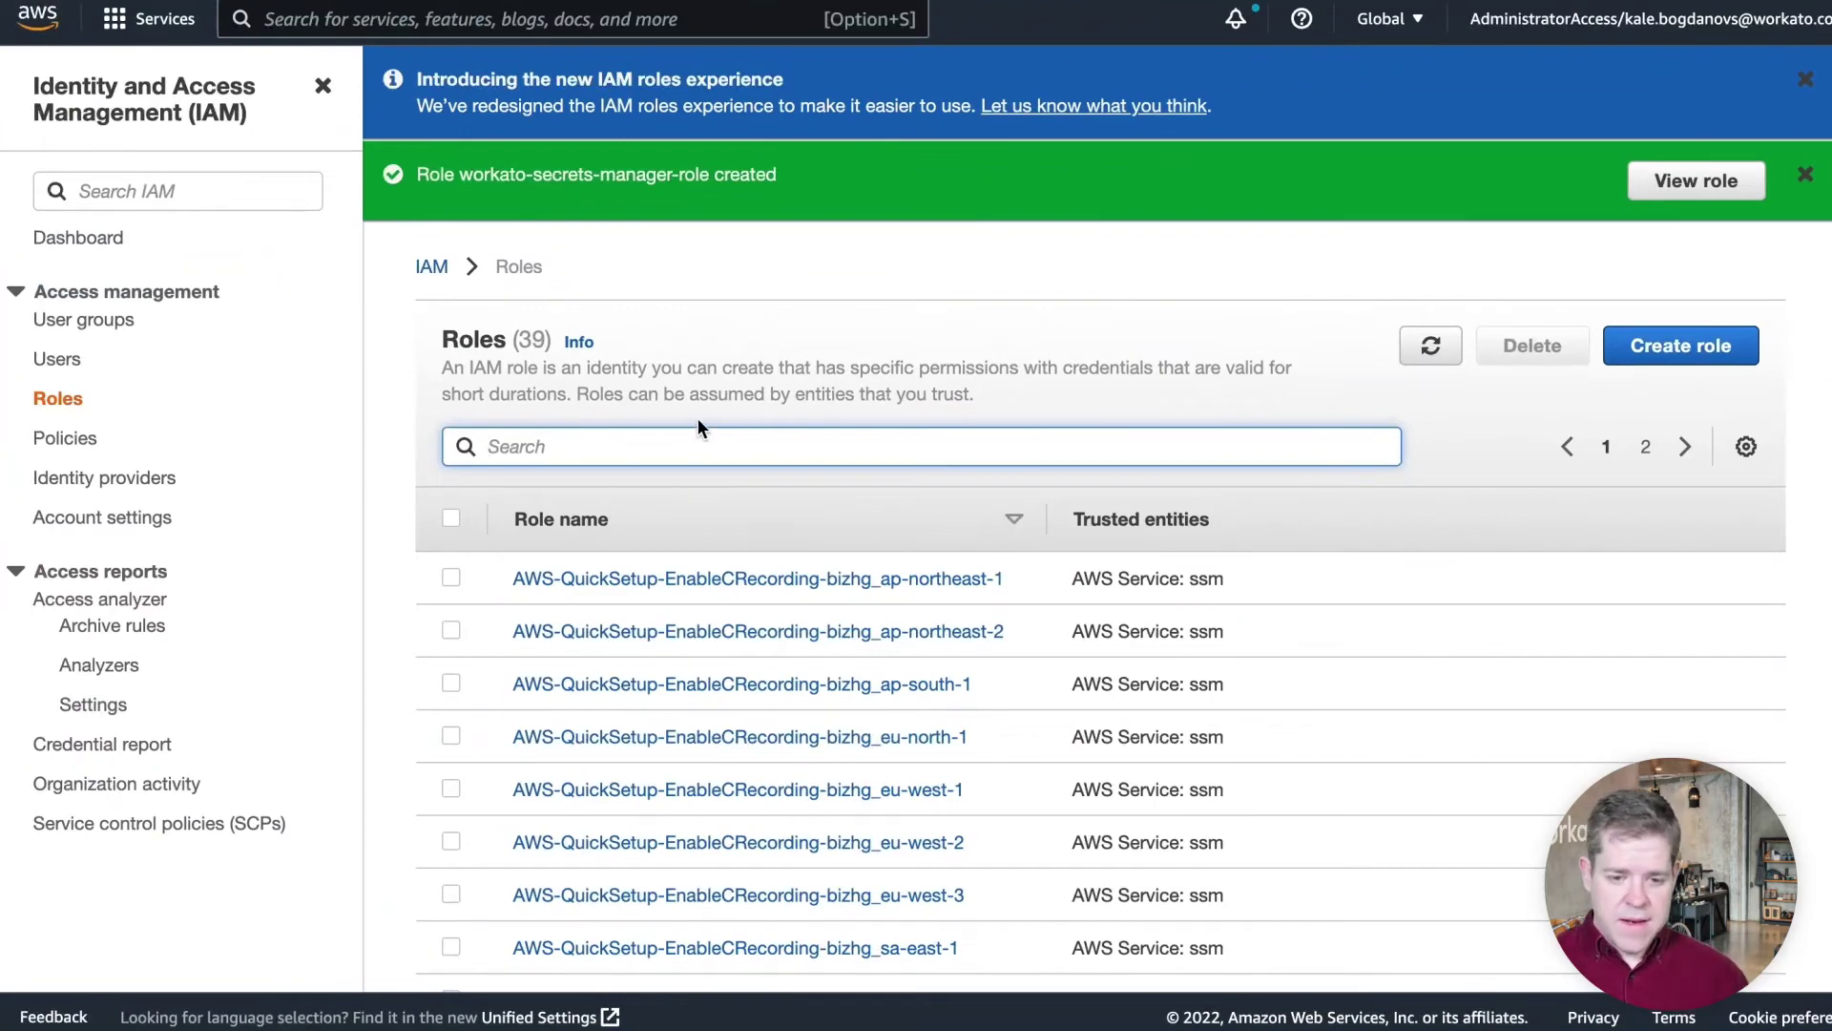
Open workato-secrets-manager-role's details and copy its ARN
{"action": "type", "text": "worka"}
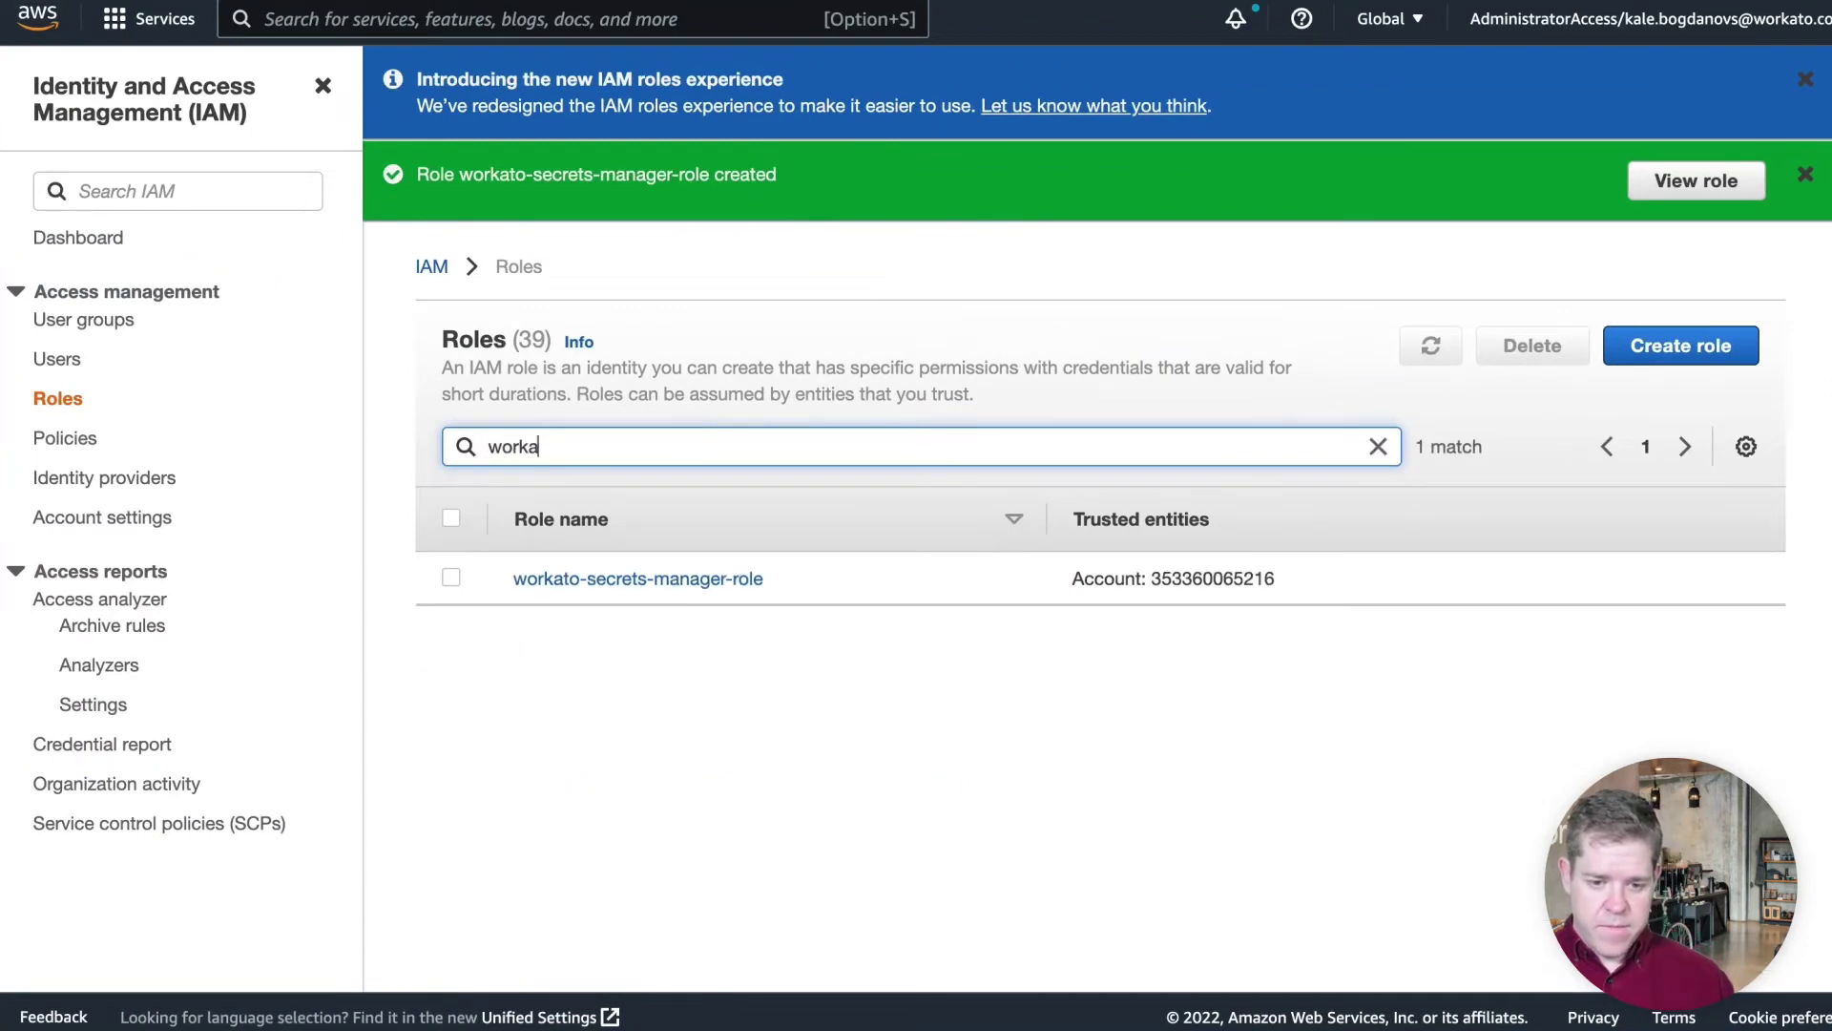
{"action": "left_click", "coordinate": [594, 578]}
{"action": "scroll", "coordinate": [513, 528], "scroll_direction": "down", "scroll_amount": 2}
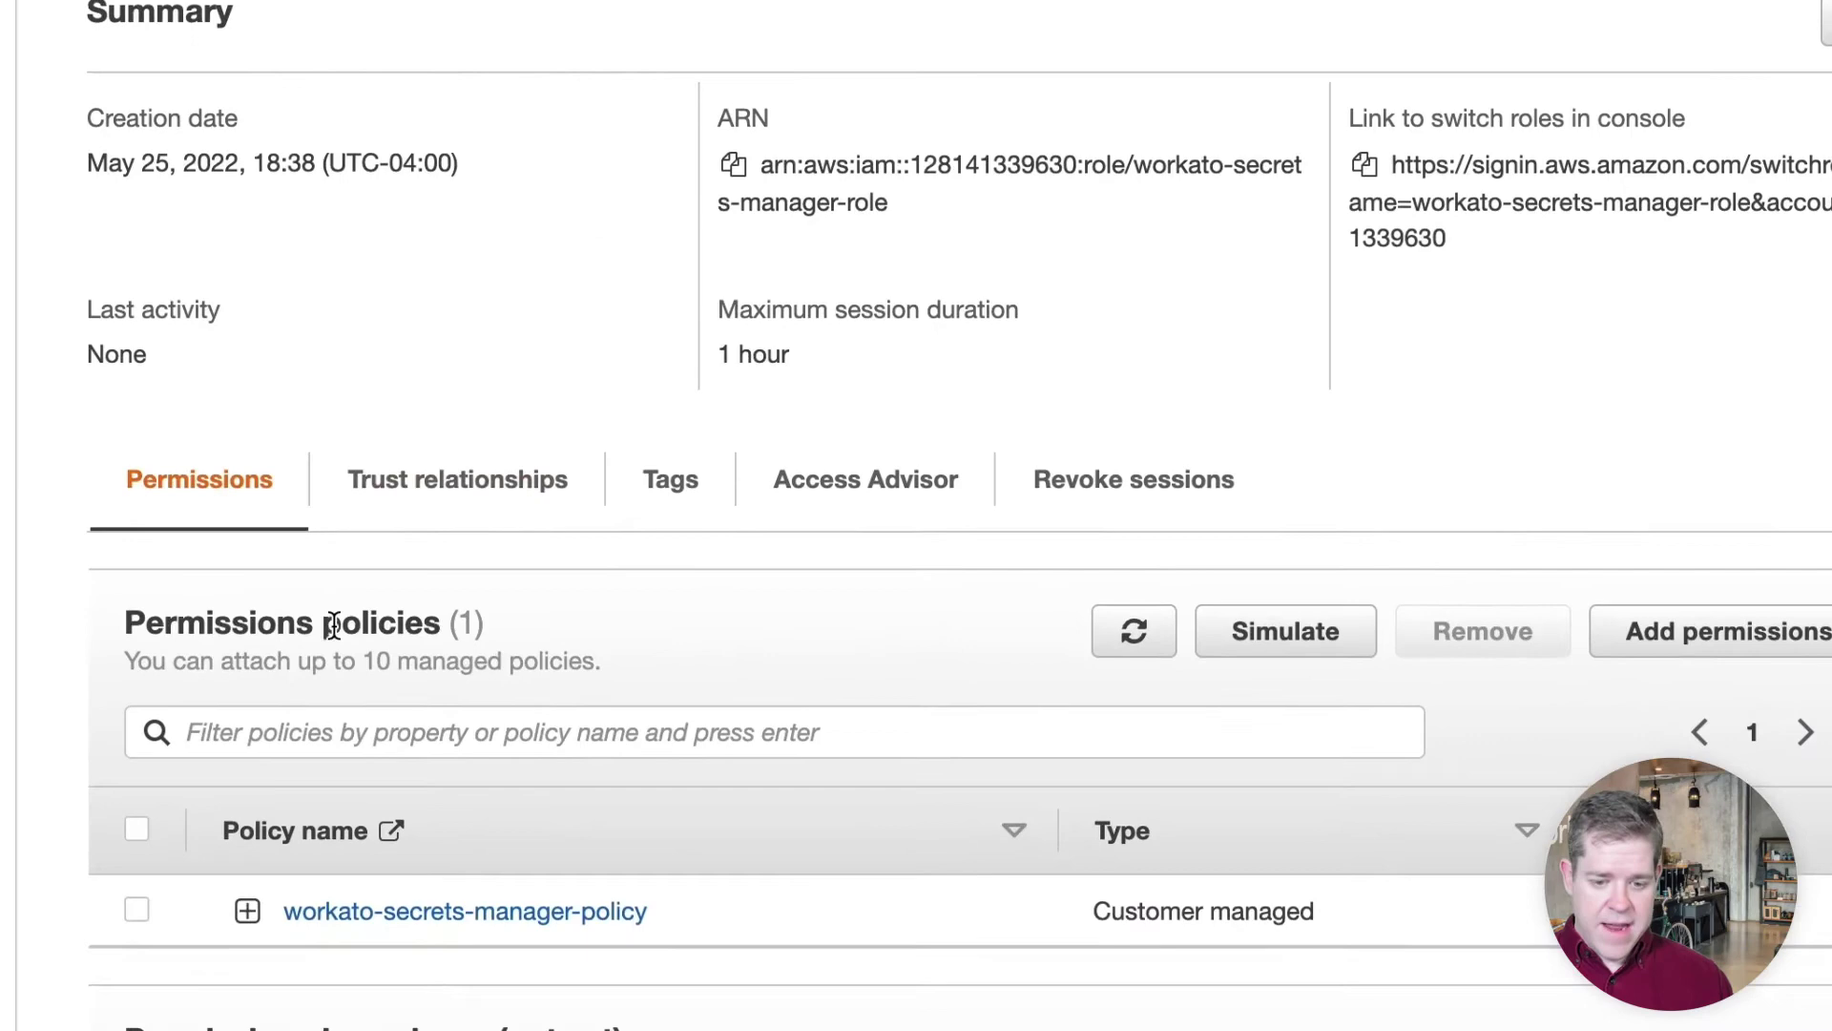
{"action": "scroll", "coordinate": [333, 696], "scroll_direction": "down", "scroll_amount": 2}
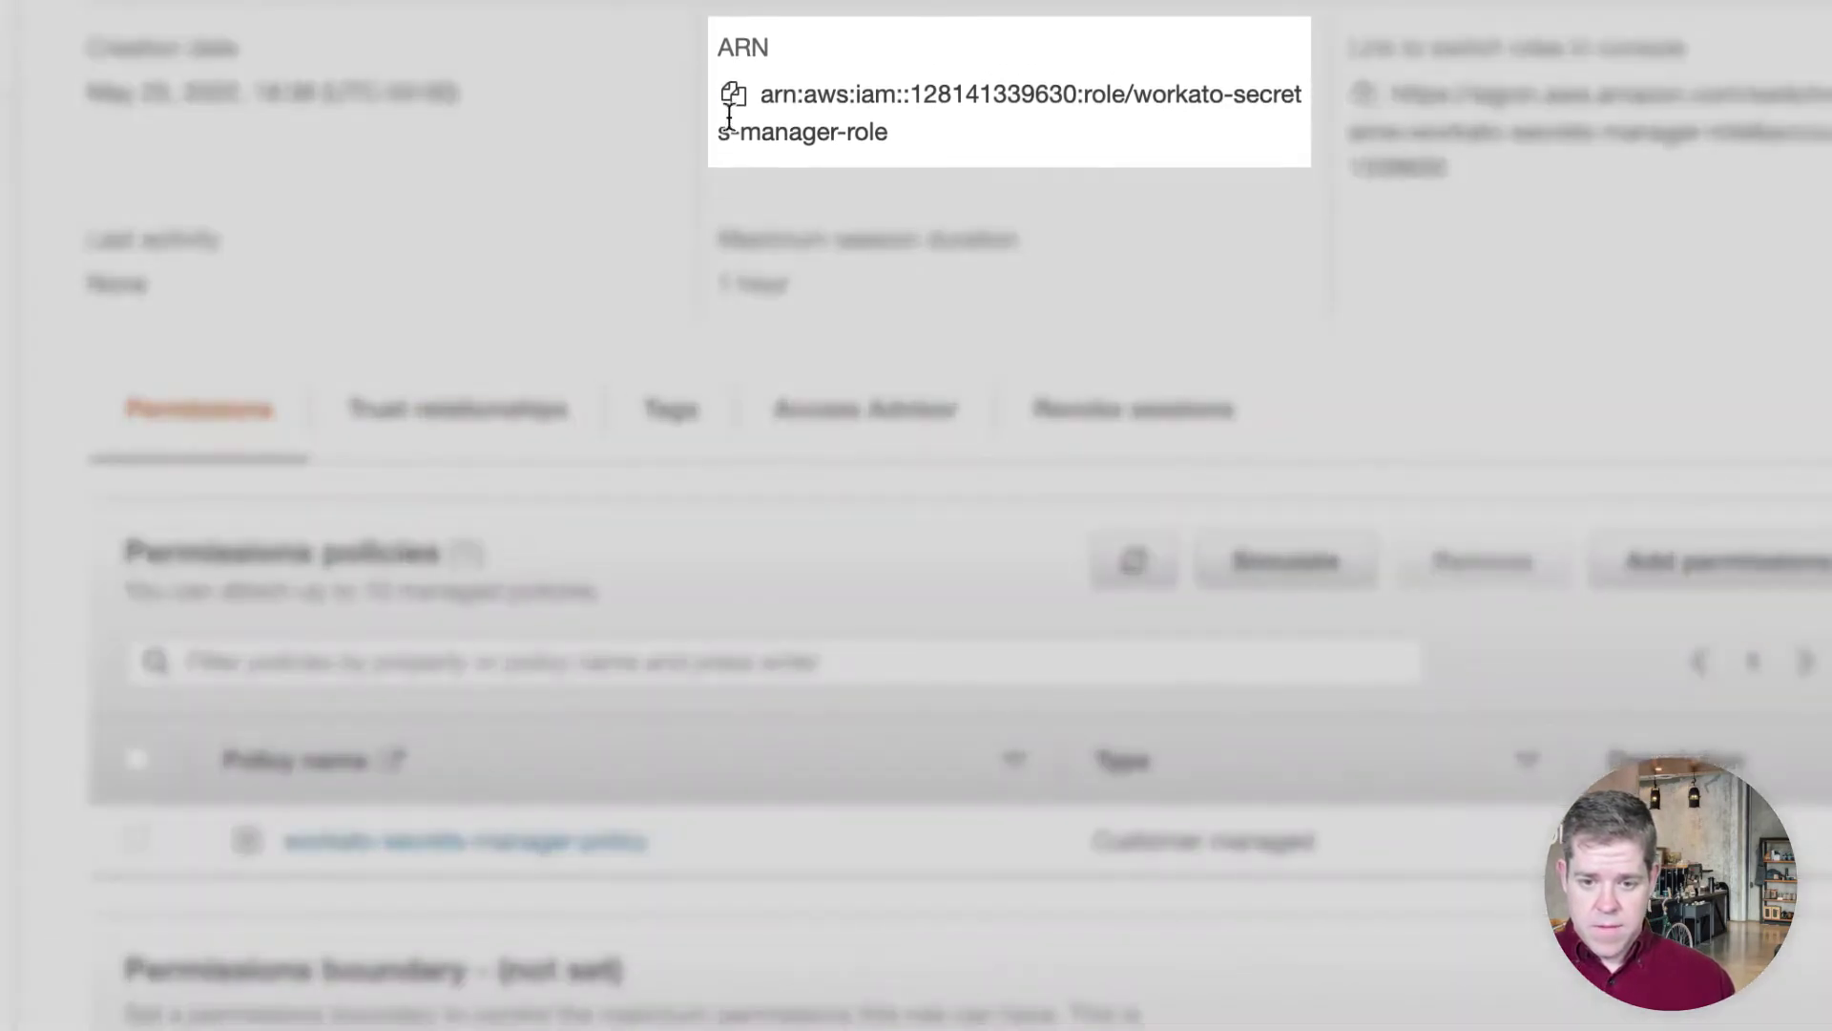
{"action": "left_click", "coordinate": [733, 95]}
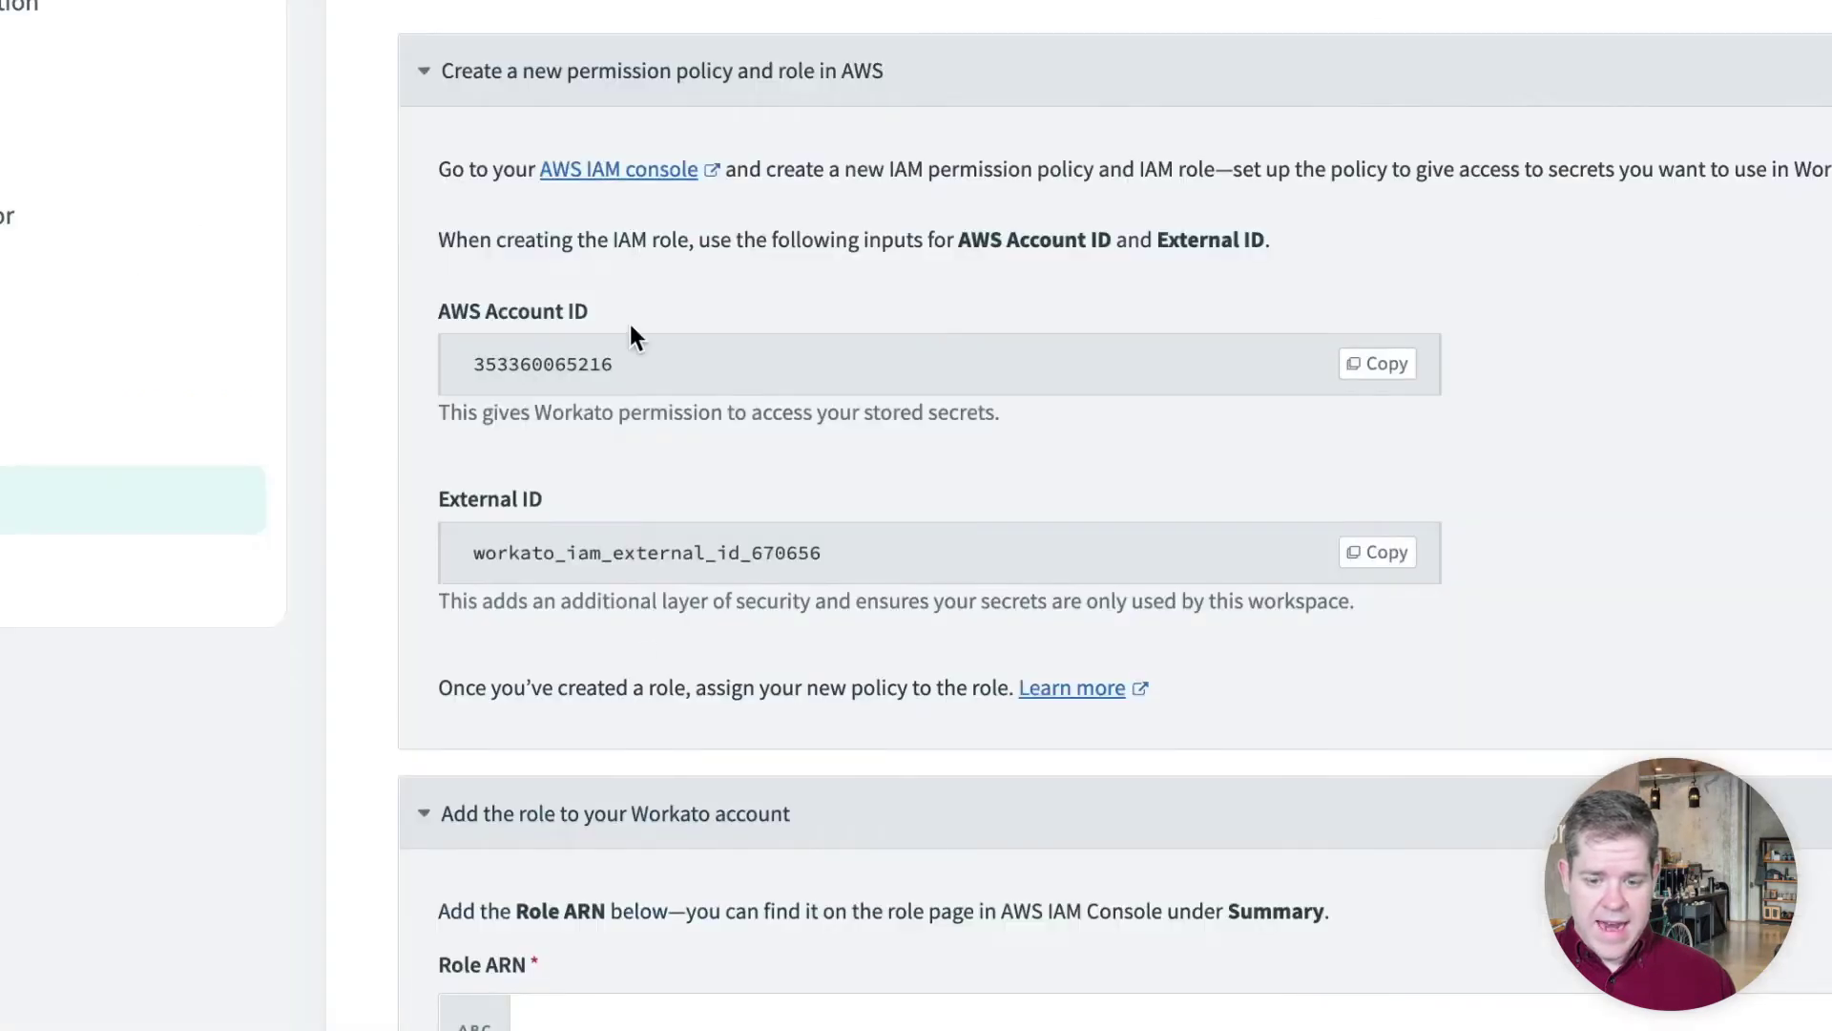
Paste the new role's ARN into Workato's Role ARN field
{"action": "scroll", "coordinate": [647, 877], "scroll_direction": "down", "scroll_amount": 1}
{"action": "left_click", "coordinate": [614, 977]}
{"action": "key", "text": "ctrl+v"}
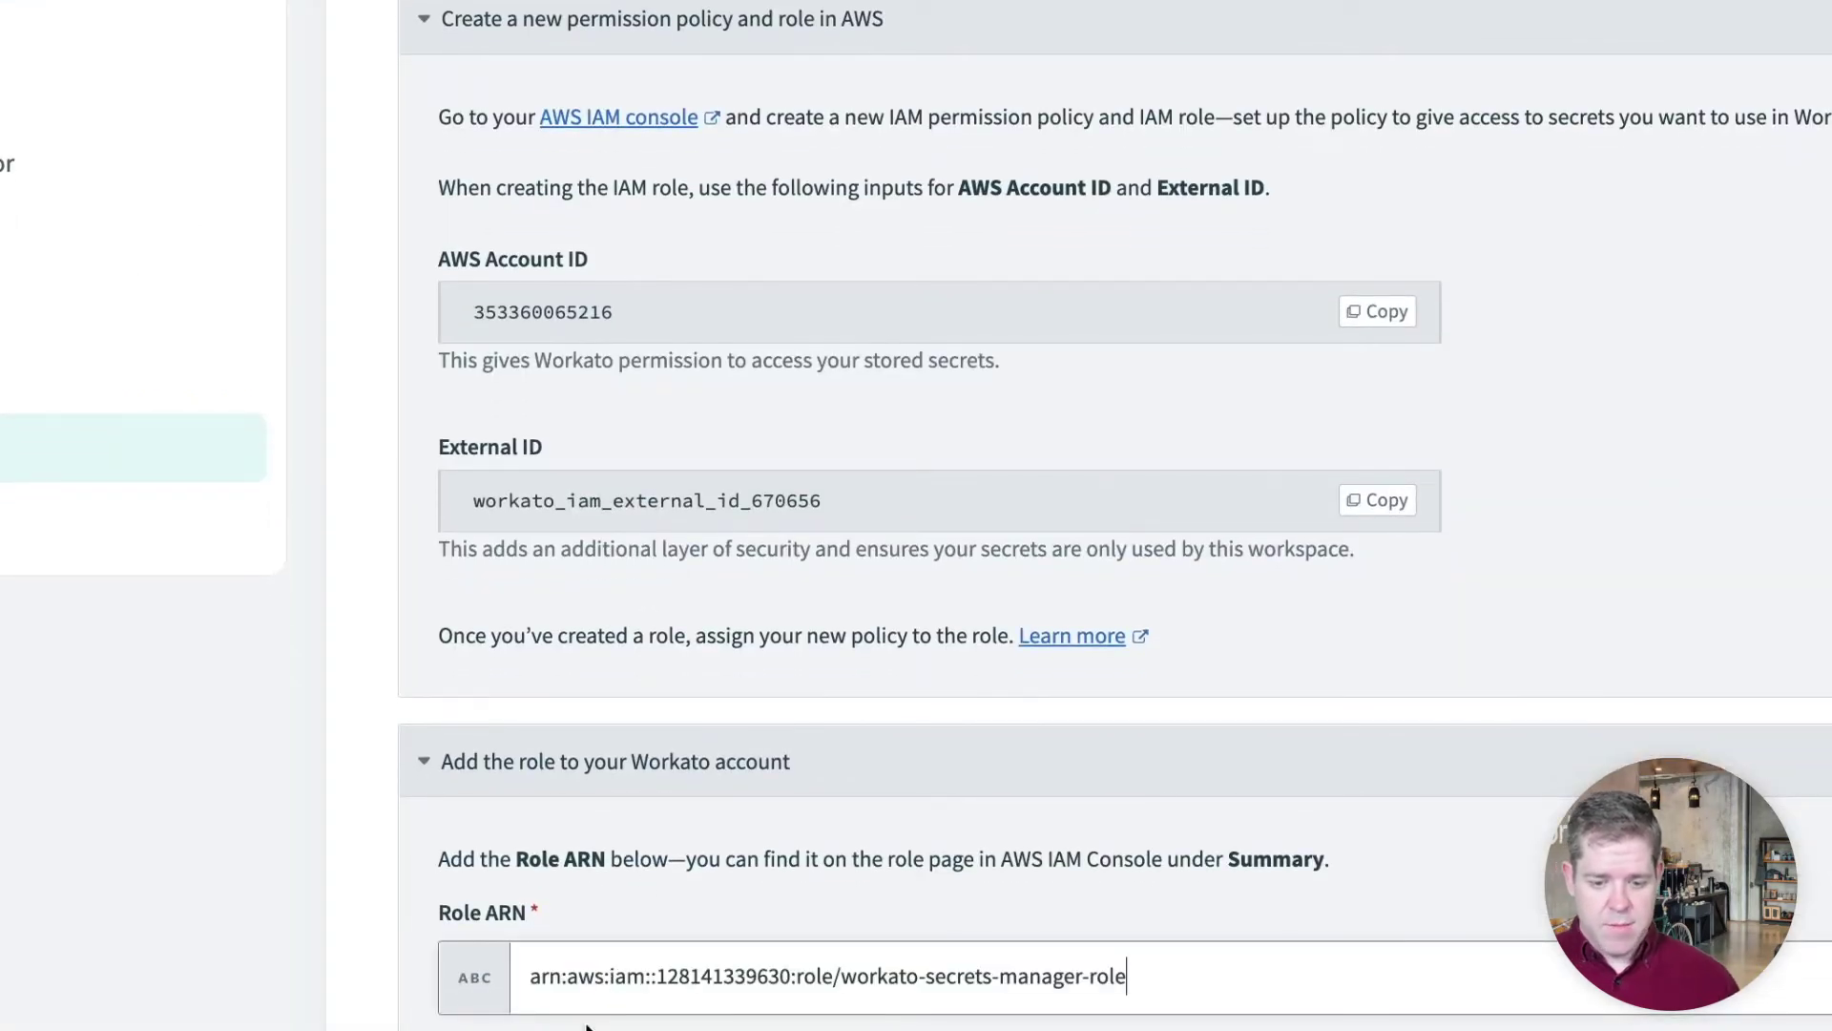
{"action": "key", "text": "Tab"}
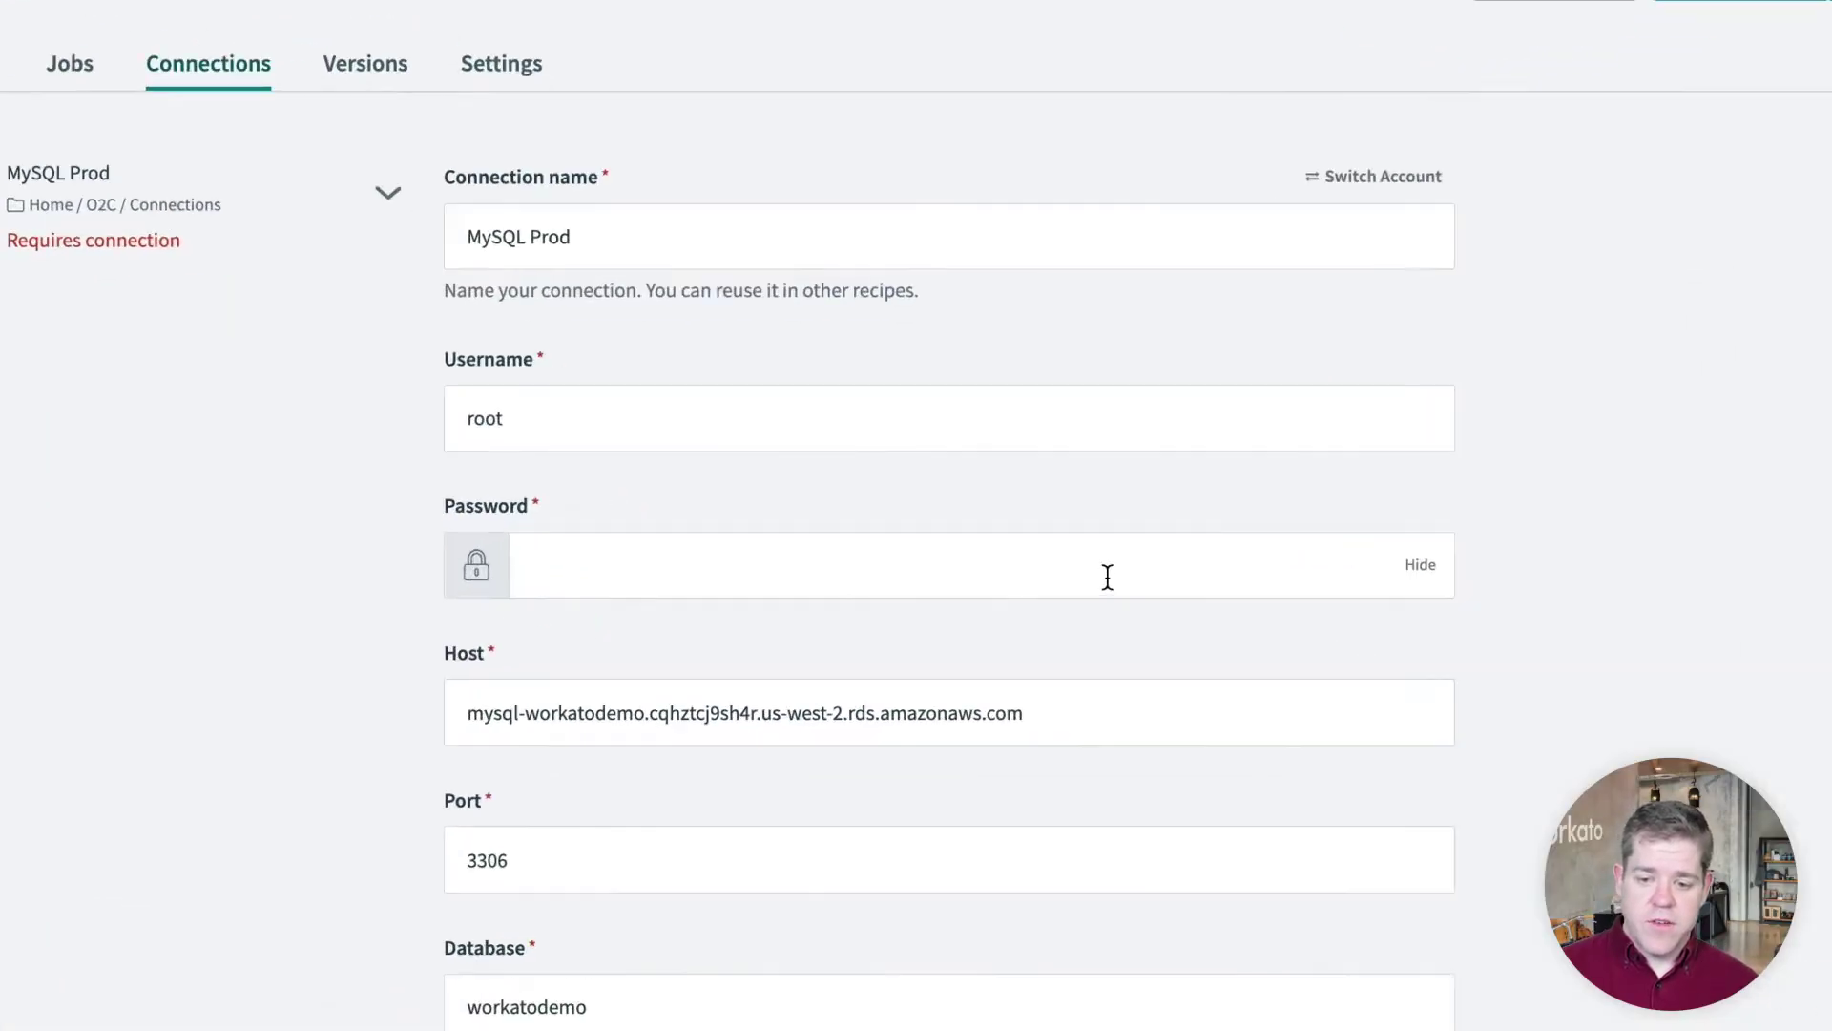
Paste the {{workato:sm:...}} template into Password and replace its key placeholder with mysql_iu_password
{"action": "left_click", "coordinate": [1055, 560]}
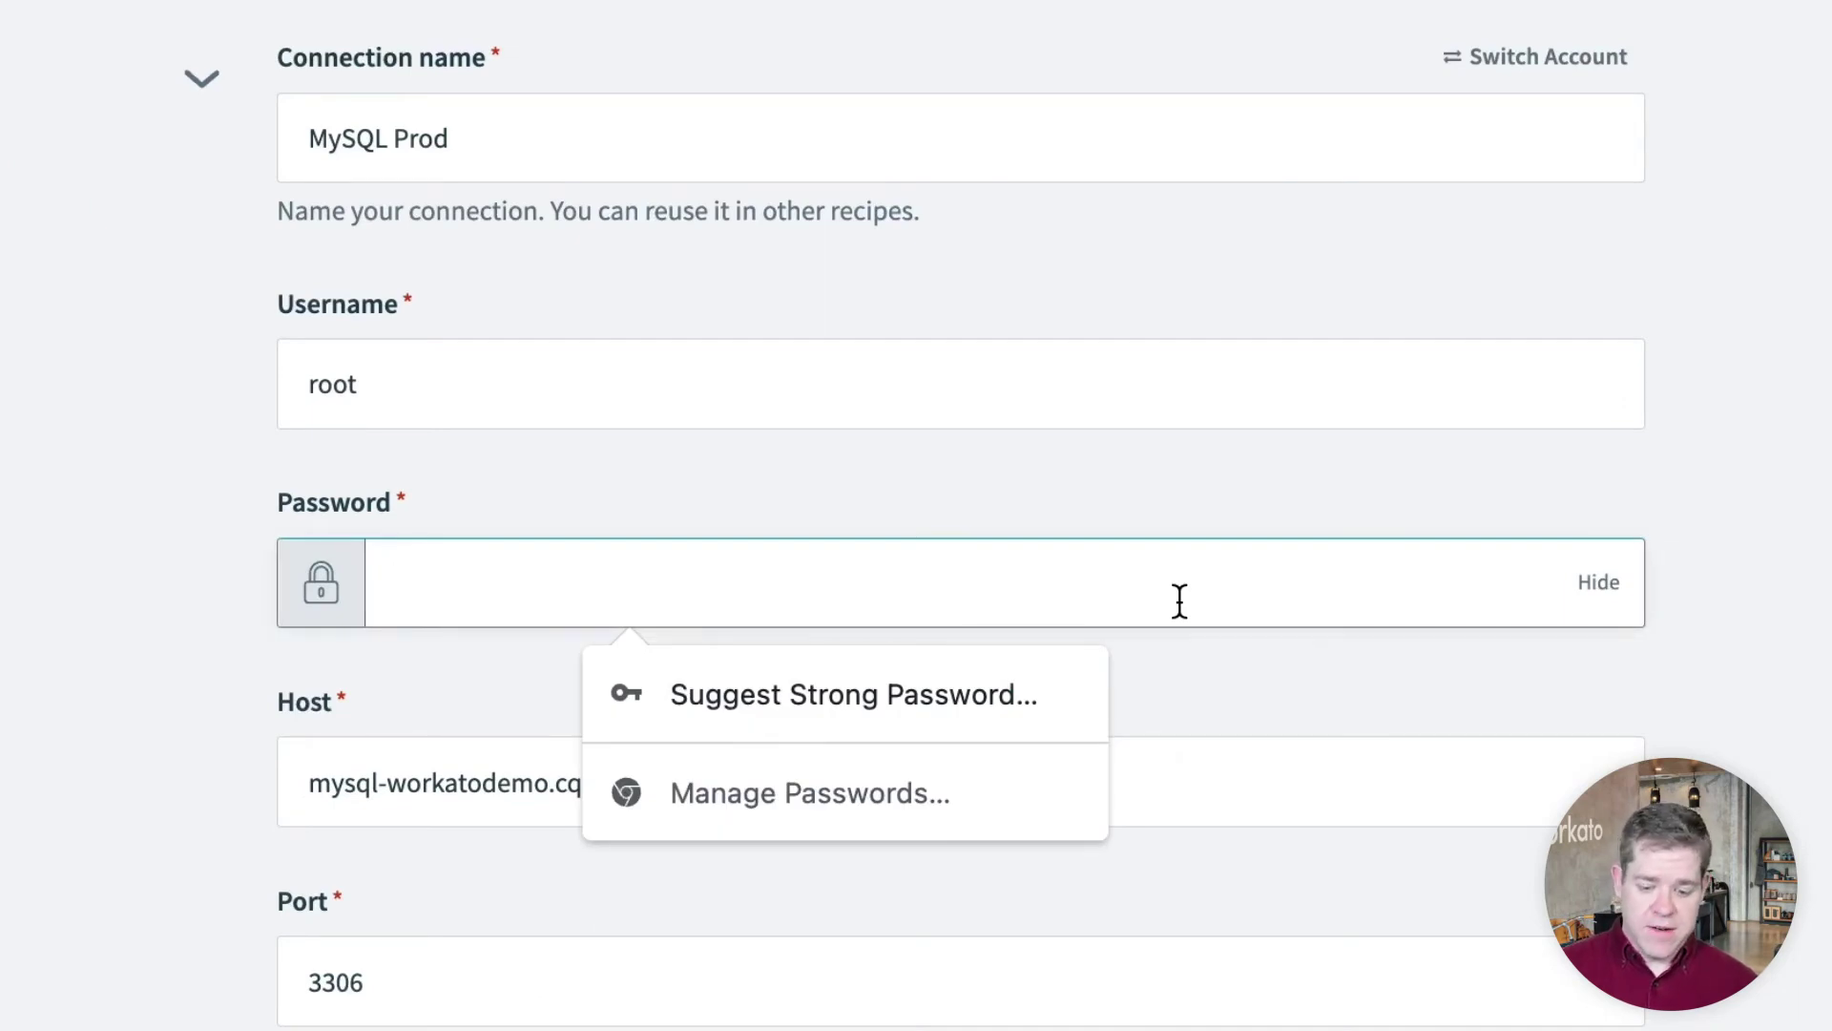
{"action": "key", "text": "ctrl+v"}
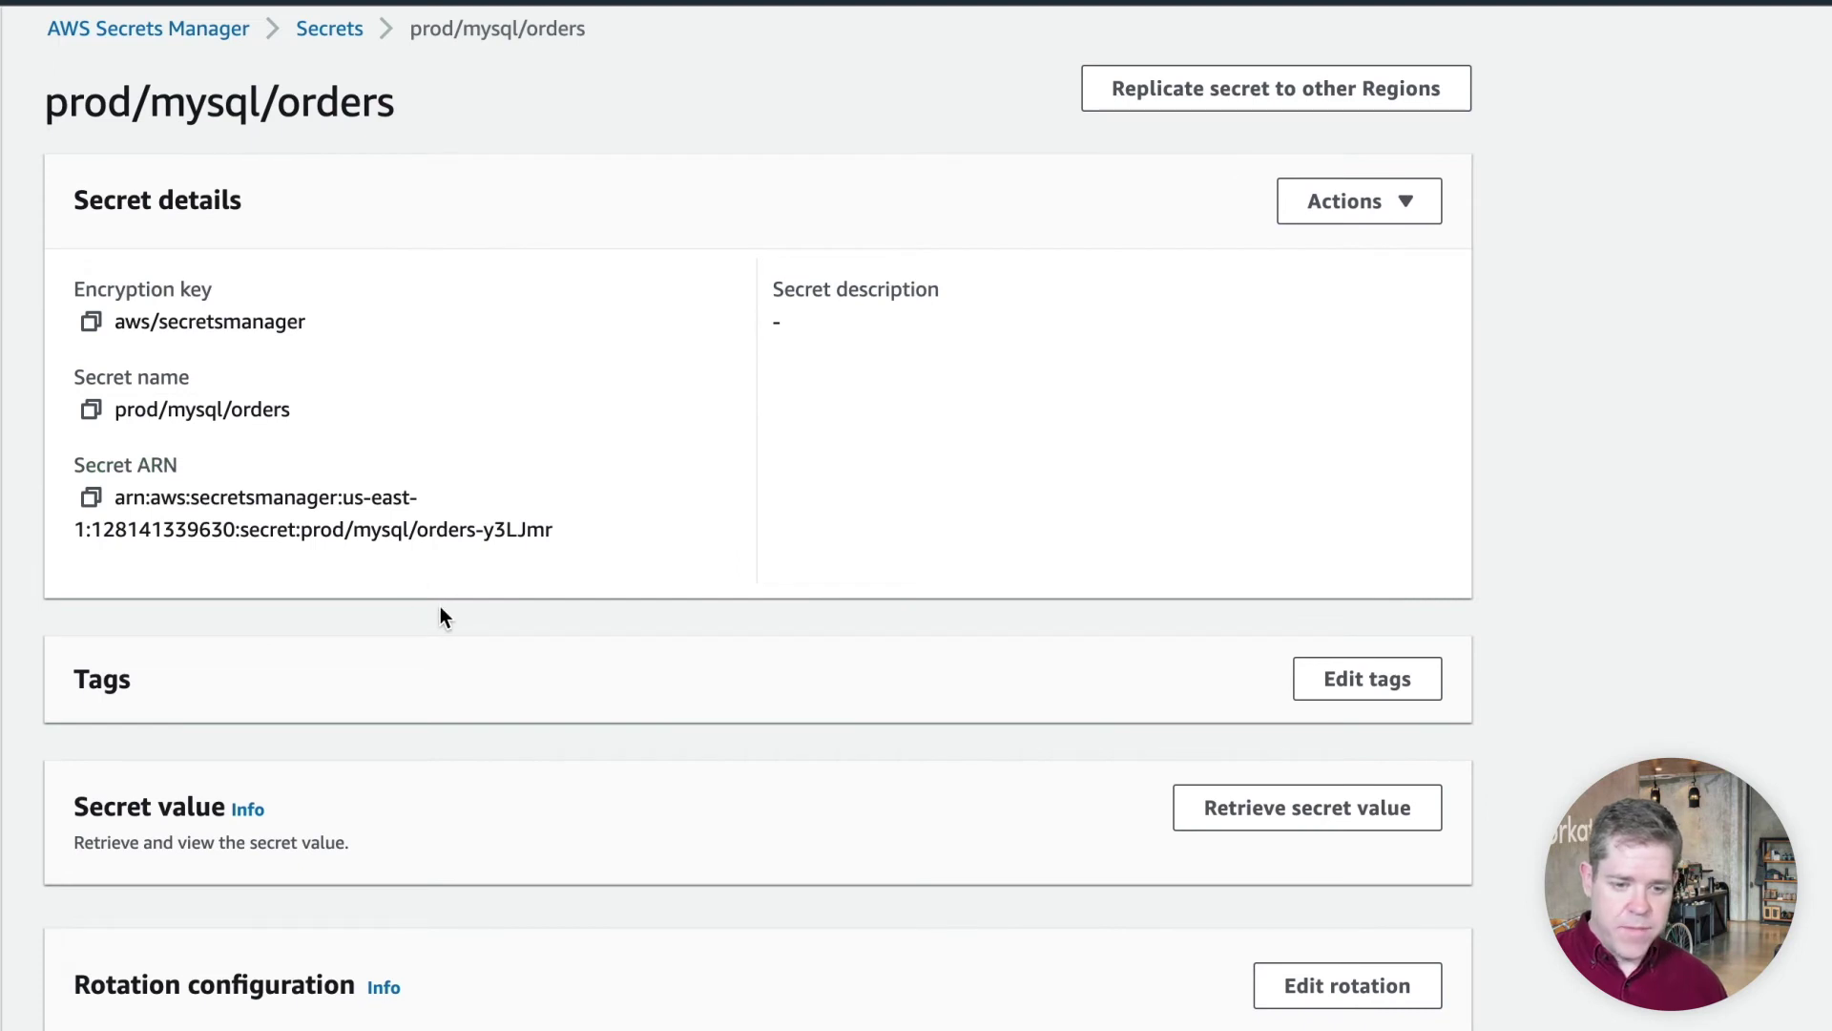
{"action": "left_click", "coordinate": [1188, 807]}
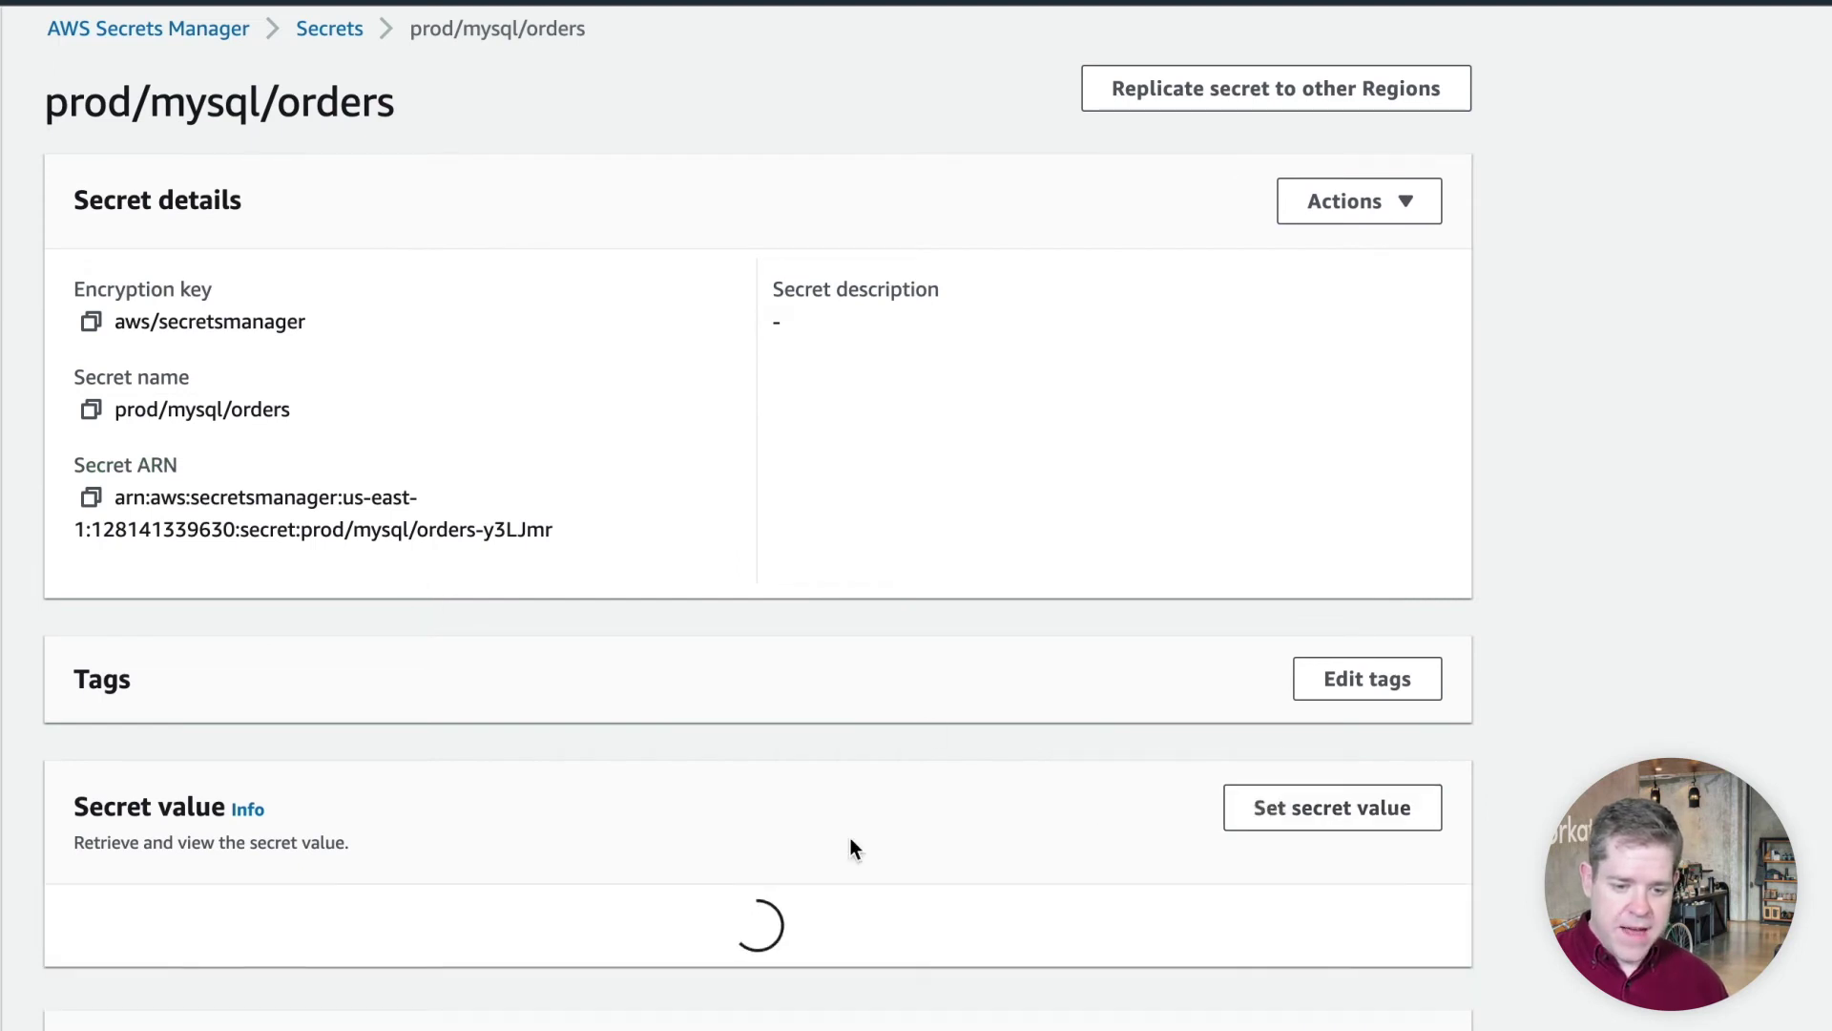
{"action": "scroll", "coordinate": [277, 962], "scroll_direction": "down", "scroll_amount": 2}
{"action": "left_click_drag", "start_coordinate": [220, 972], "coordinate": [72, 966]}
{"action": "key", "text": "ctrl+c"}
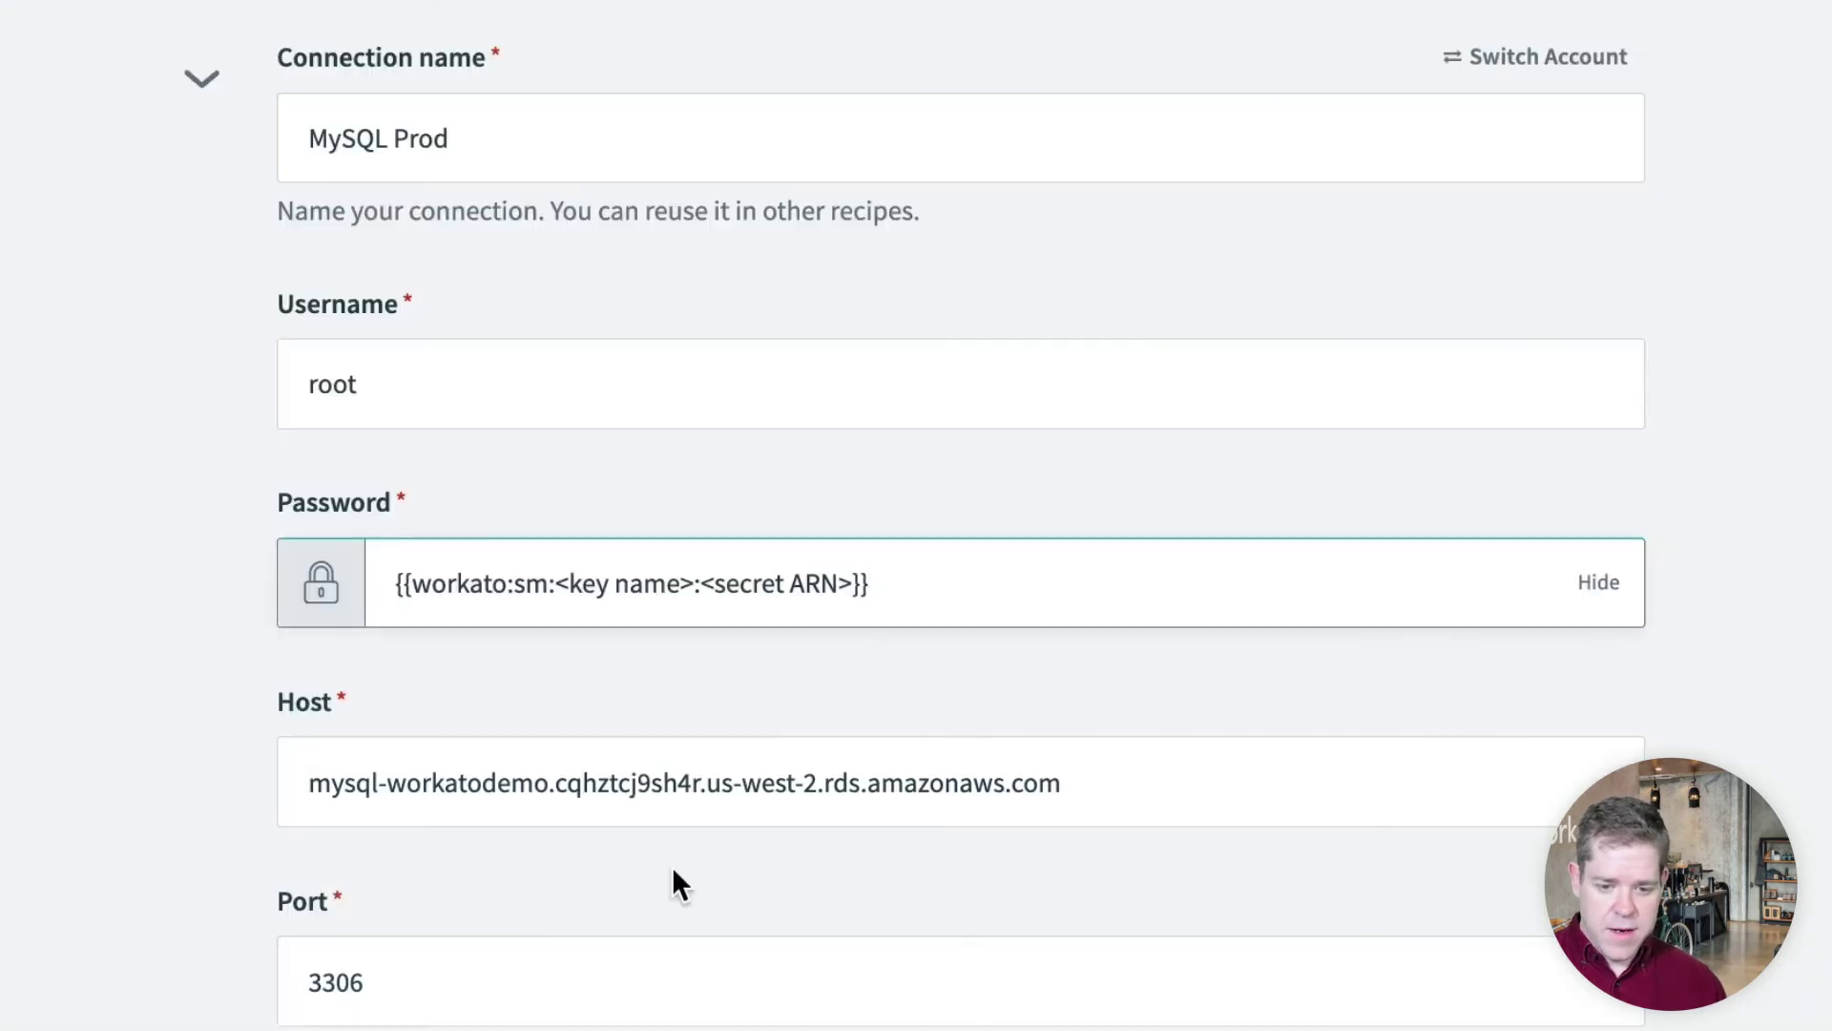
{"action": "left_click_drag", "start_coordinate": [695, 584], "coordinate": [560, 586]}
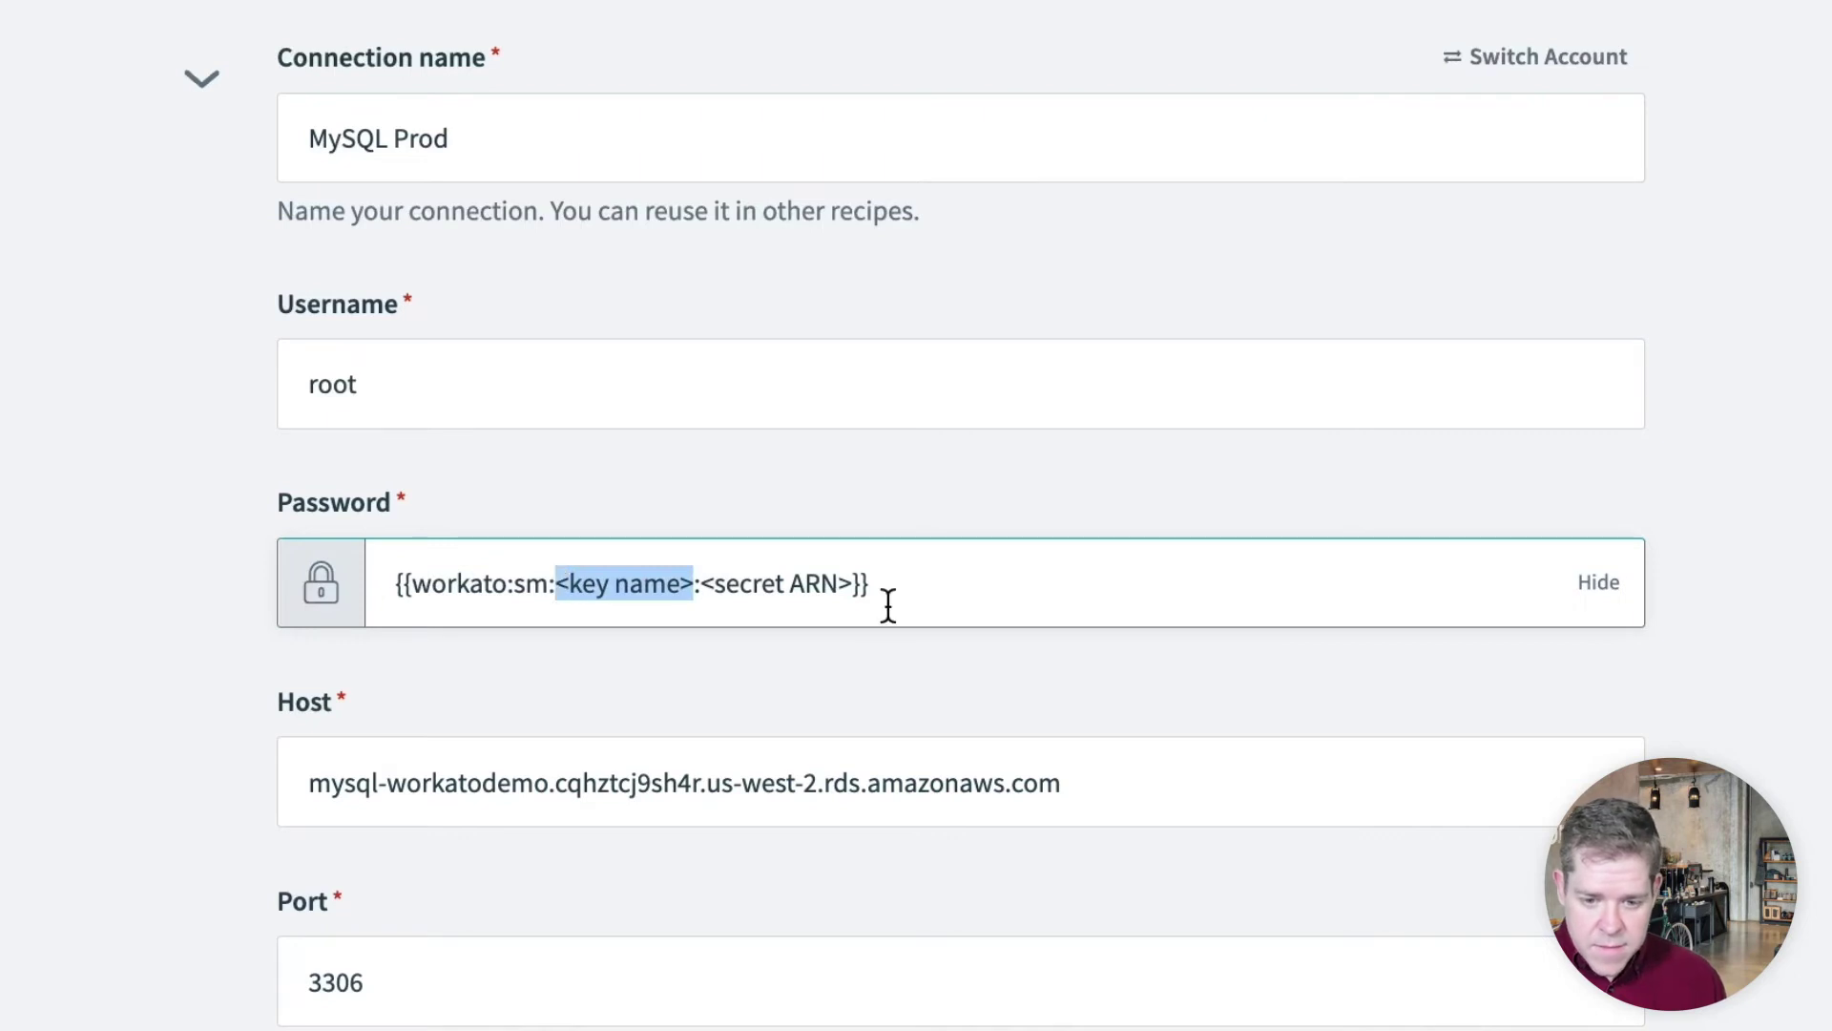
{"action": "key", "text": "ctrl+v"}
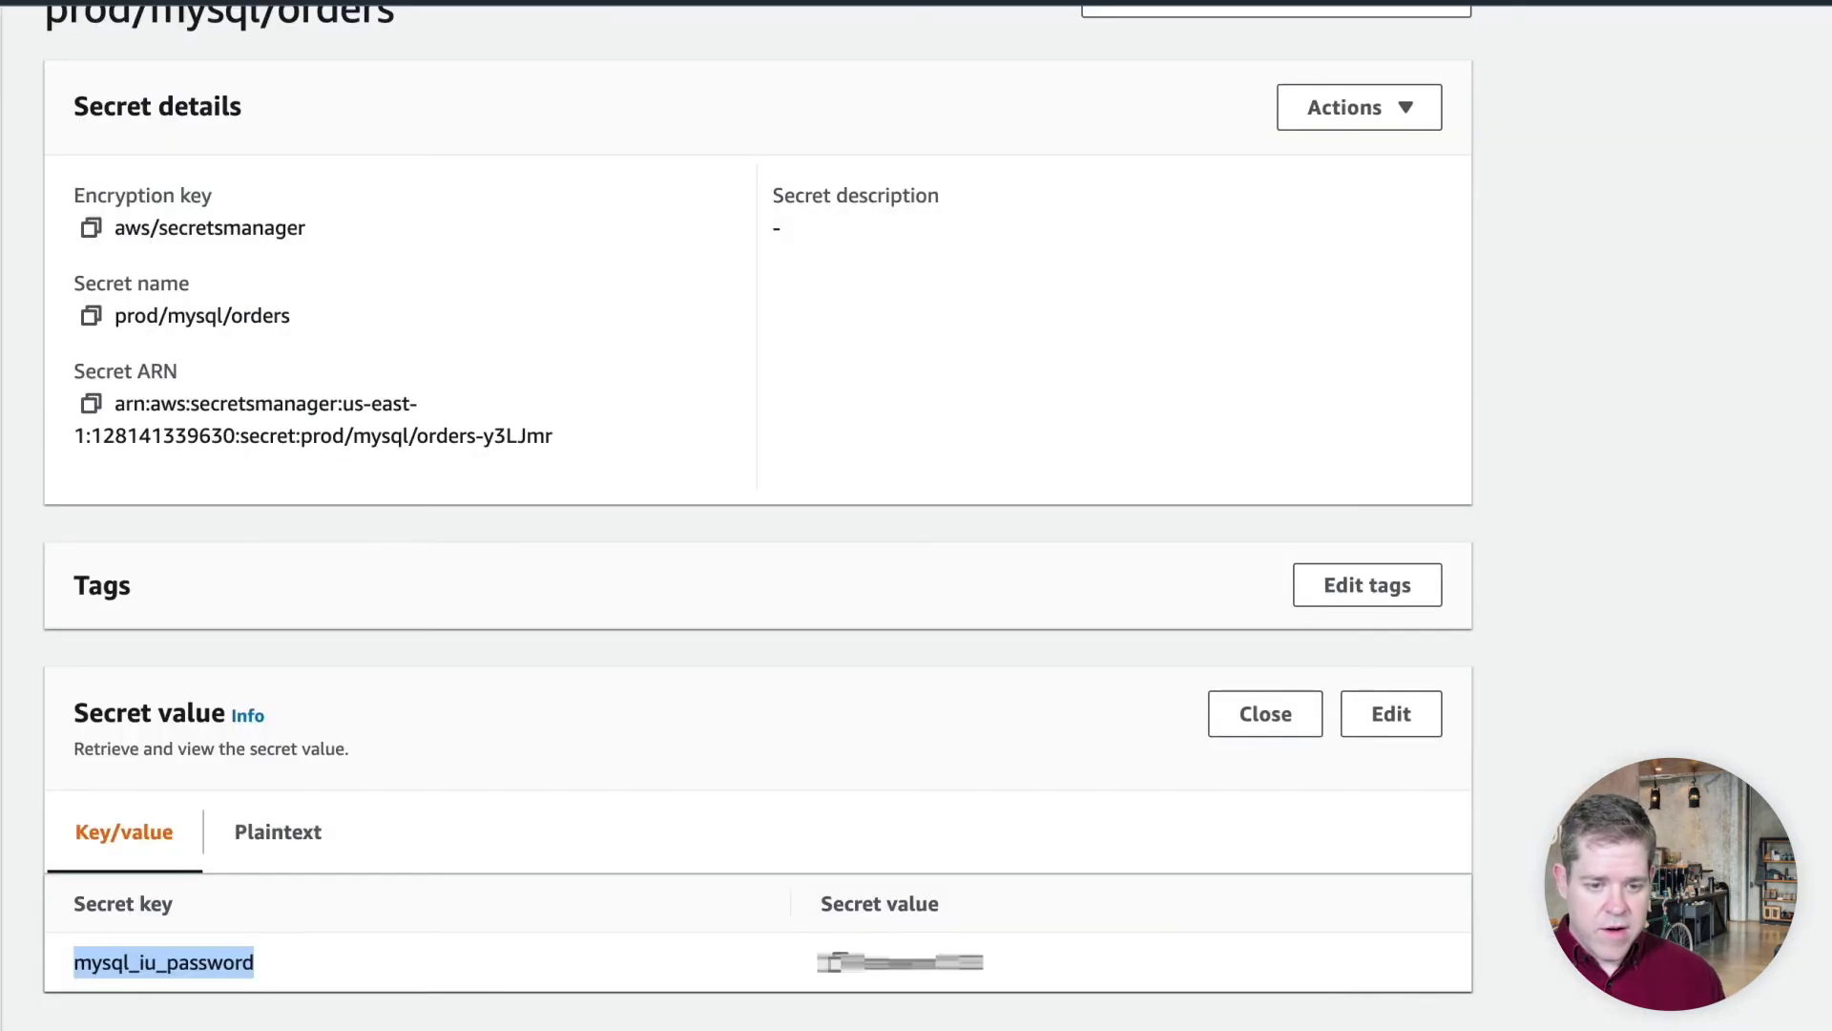
Replace the template's ARN placeholder with the copied prod/mysql/orders secret ARN
{"action": "left_click", "coordinate": [91, 403]}
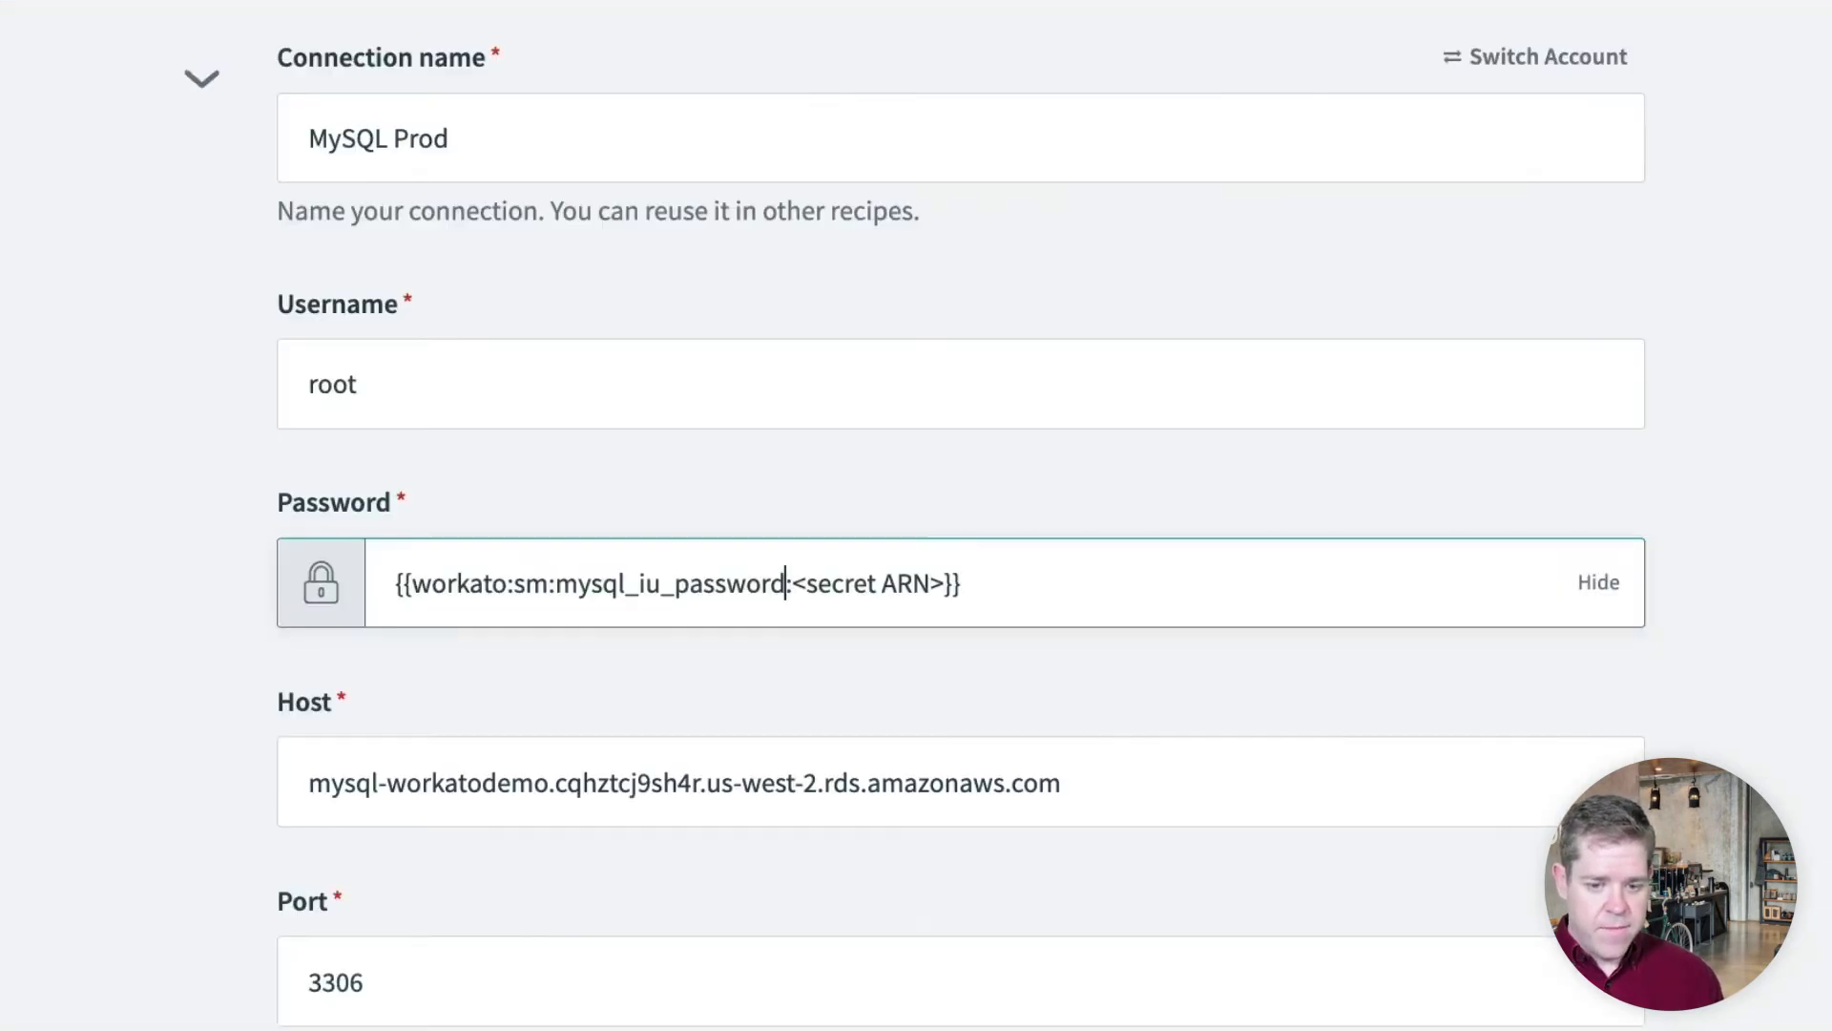
{"action": "left_click_drag", "start_coordinate": [945, 581], "coordinate": [791, 599]}
{"action": "key", "text": "ctrl+v"}
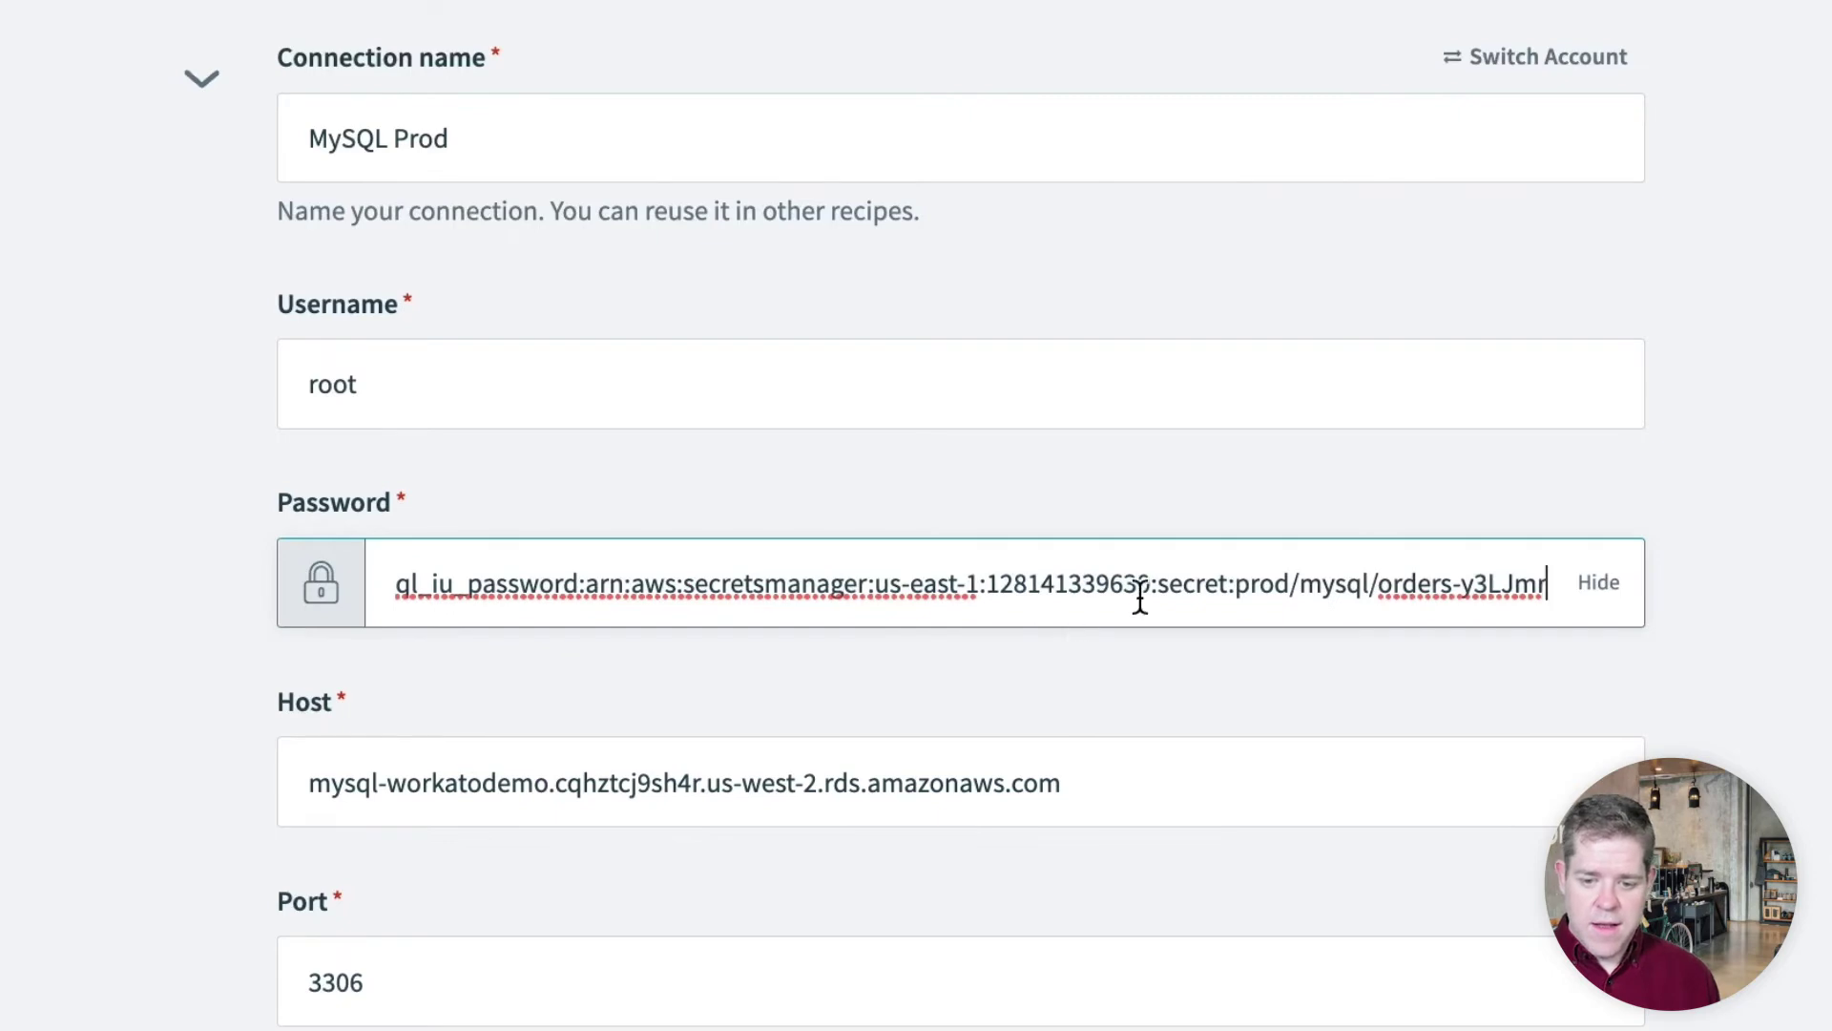
{"action": "scroll", "coordinate": [1128, 679], "scroll_direction": "down", "scroll_amount": 10}
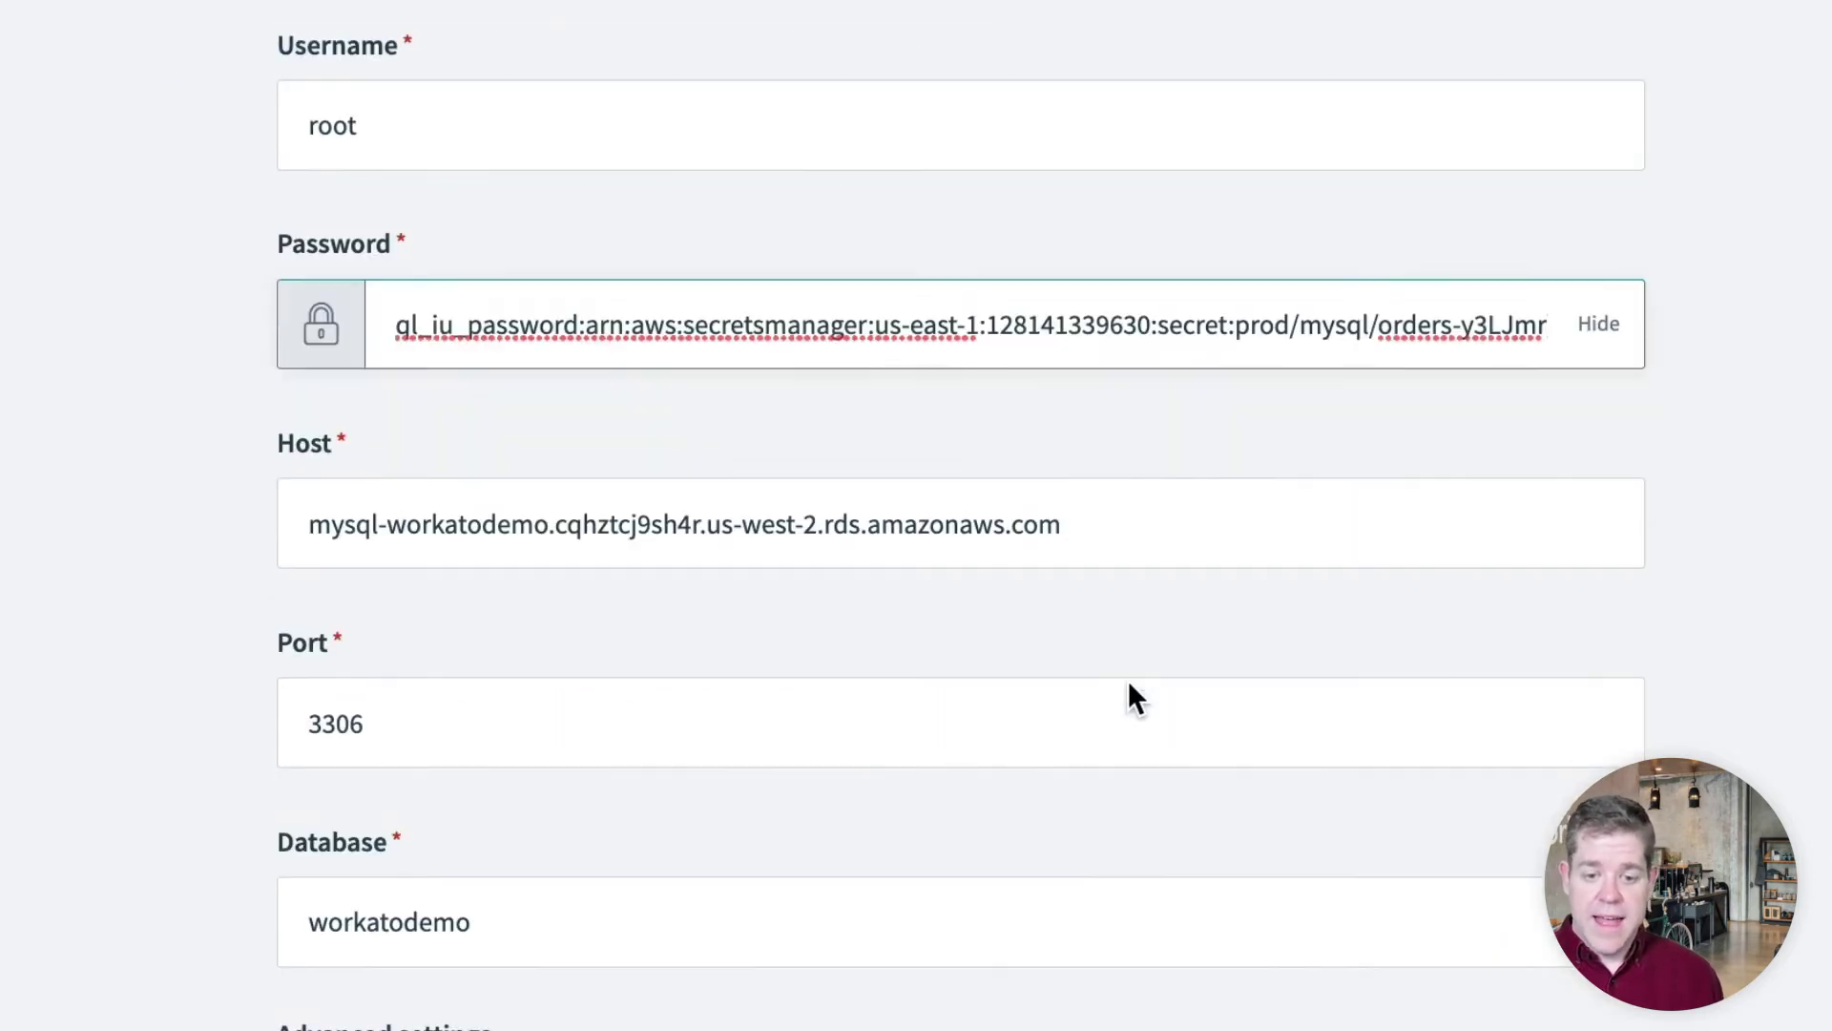
{"action": "scroll", "coordinate": [1128, 680], "scroll_direction": "down", "scroll_amount": 4}
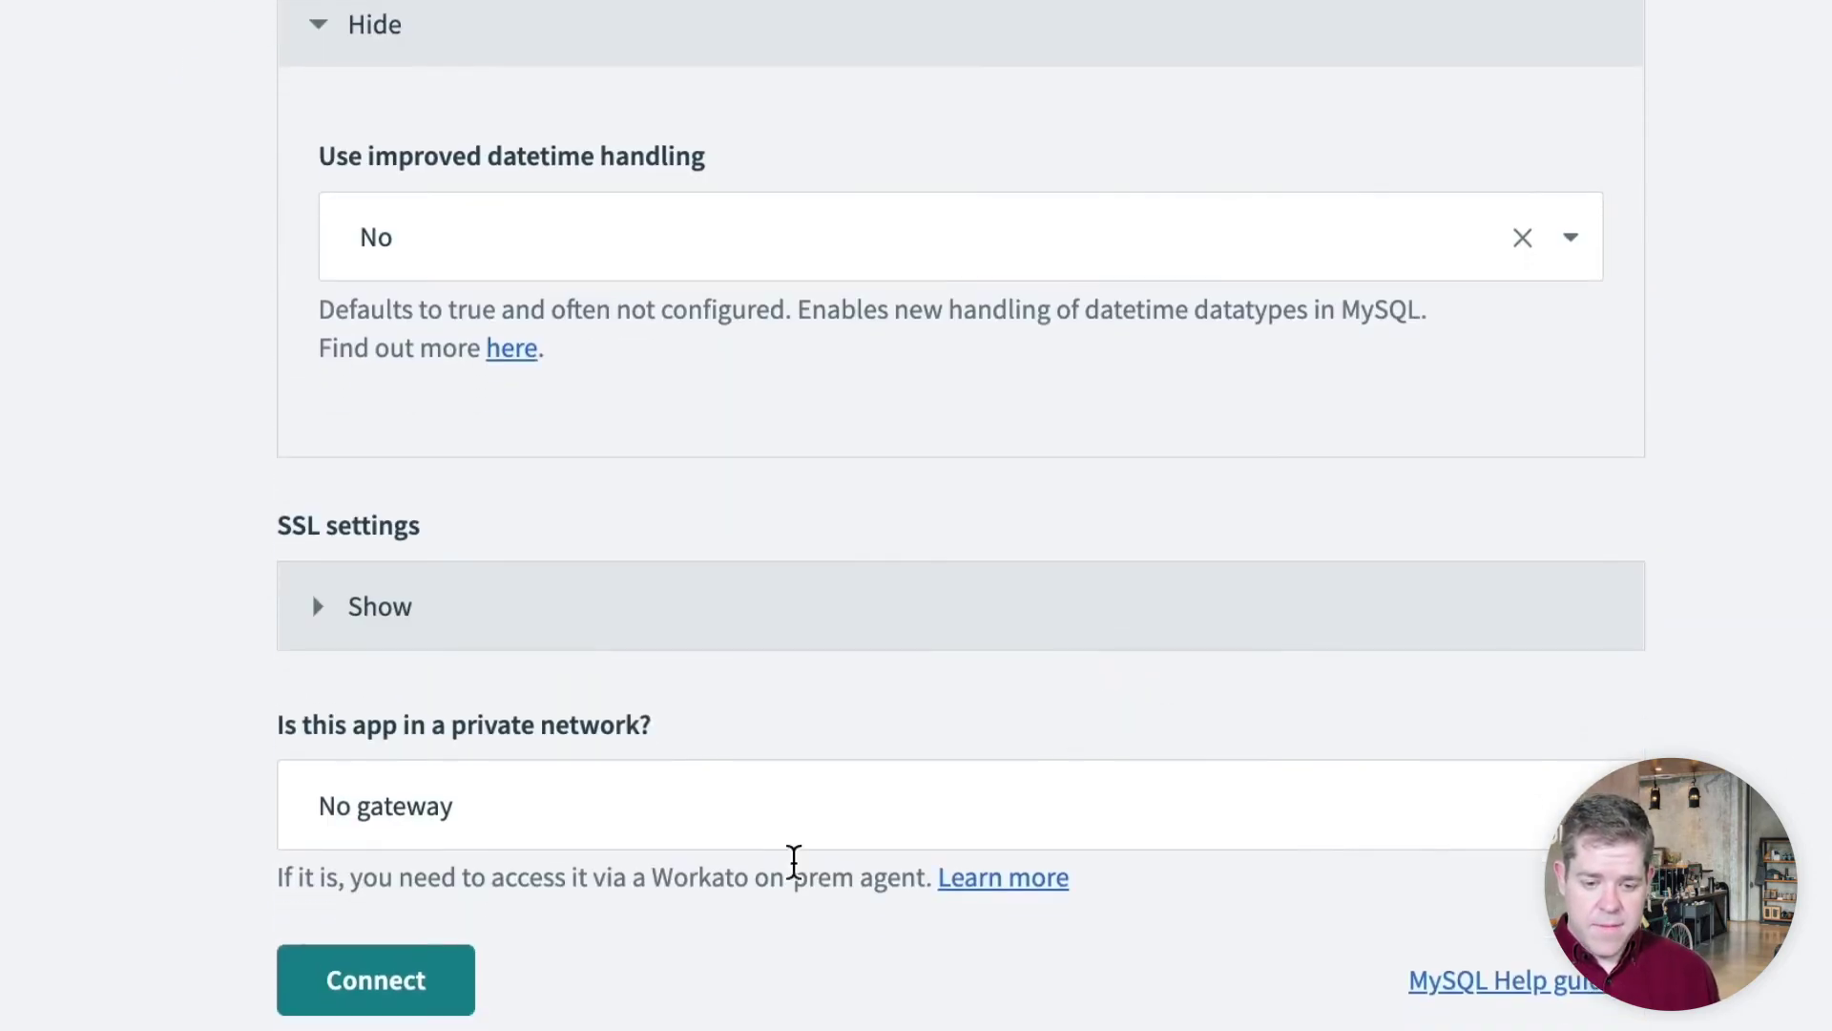
Connect MySQL Prod using the secret reference and run a test job of Replicate orders to Snowflake
{"action": "left_click", "coordinate": [358, 988]}
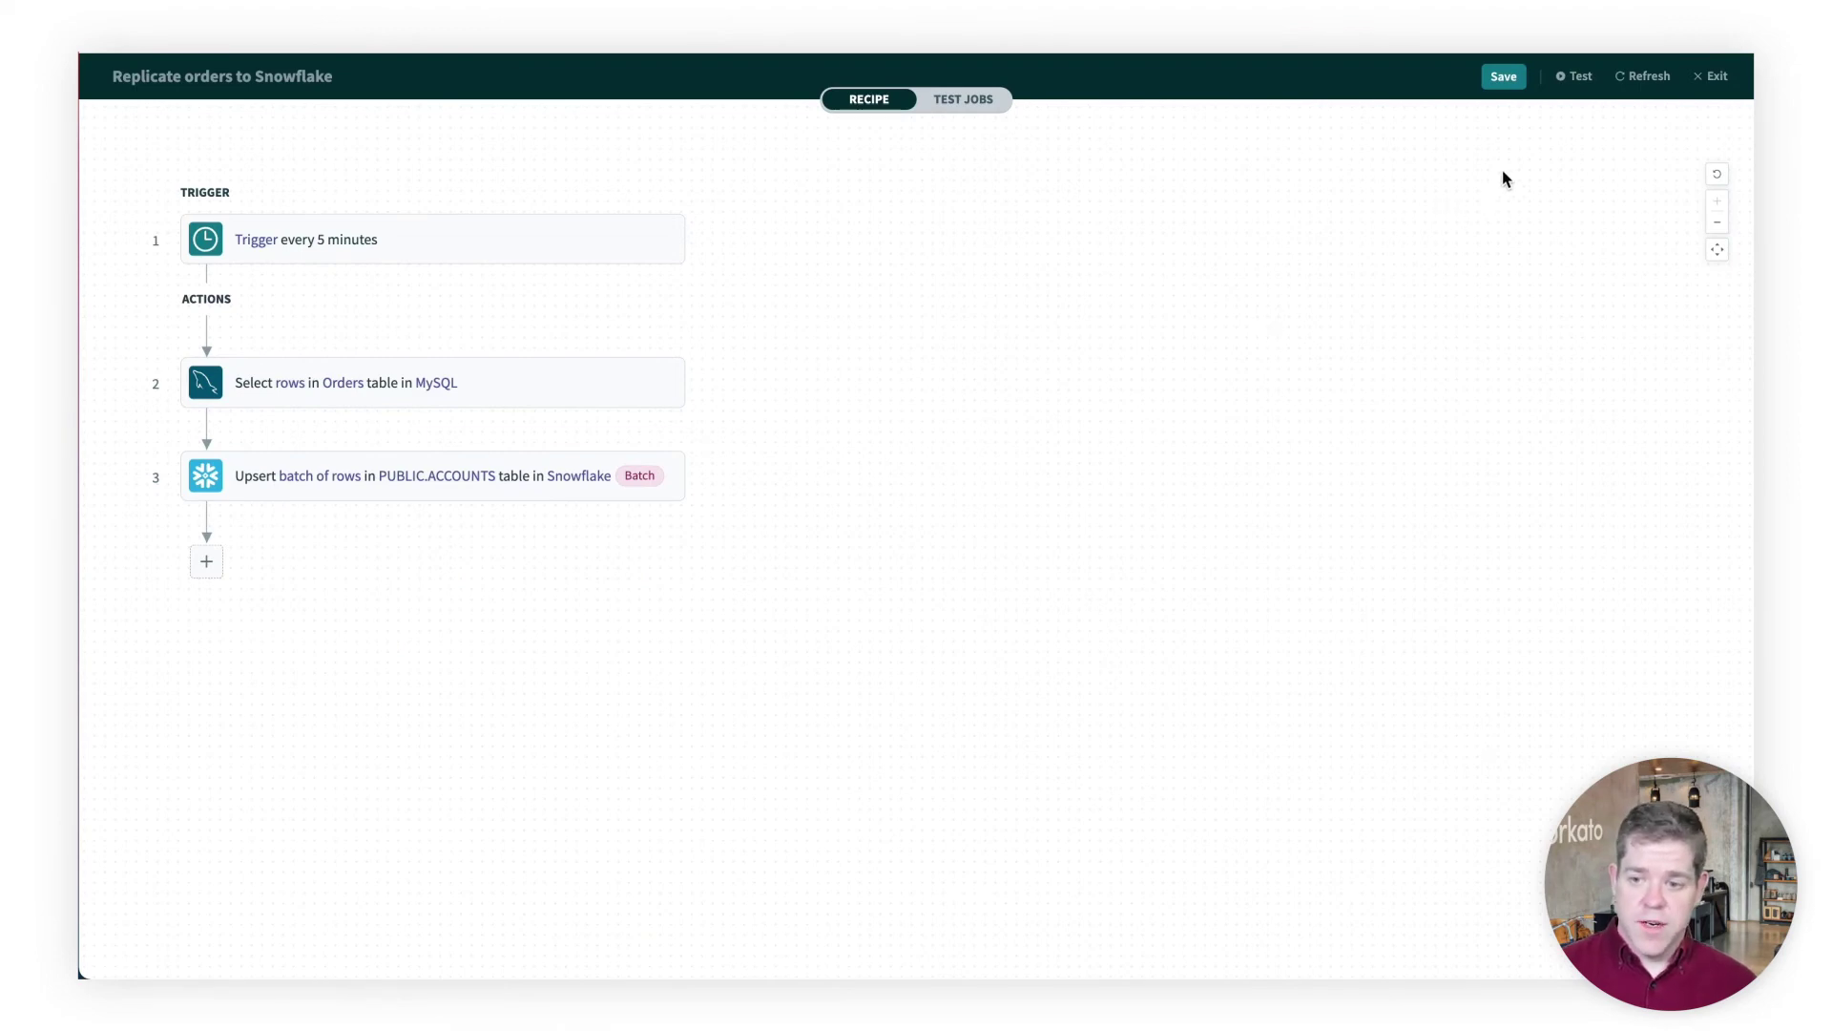
{"action": "left_click", "coordinate": [1570, 90]}
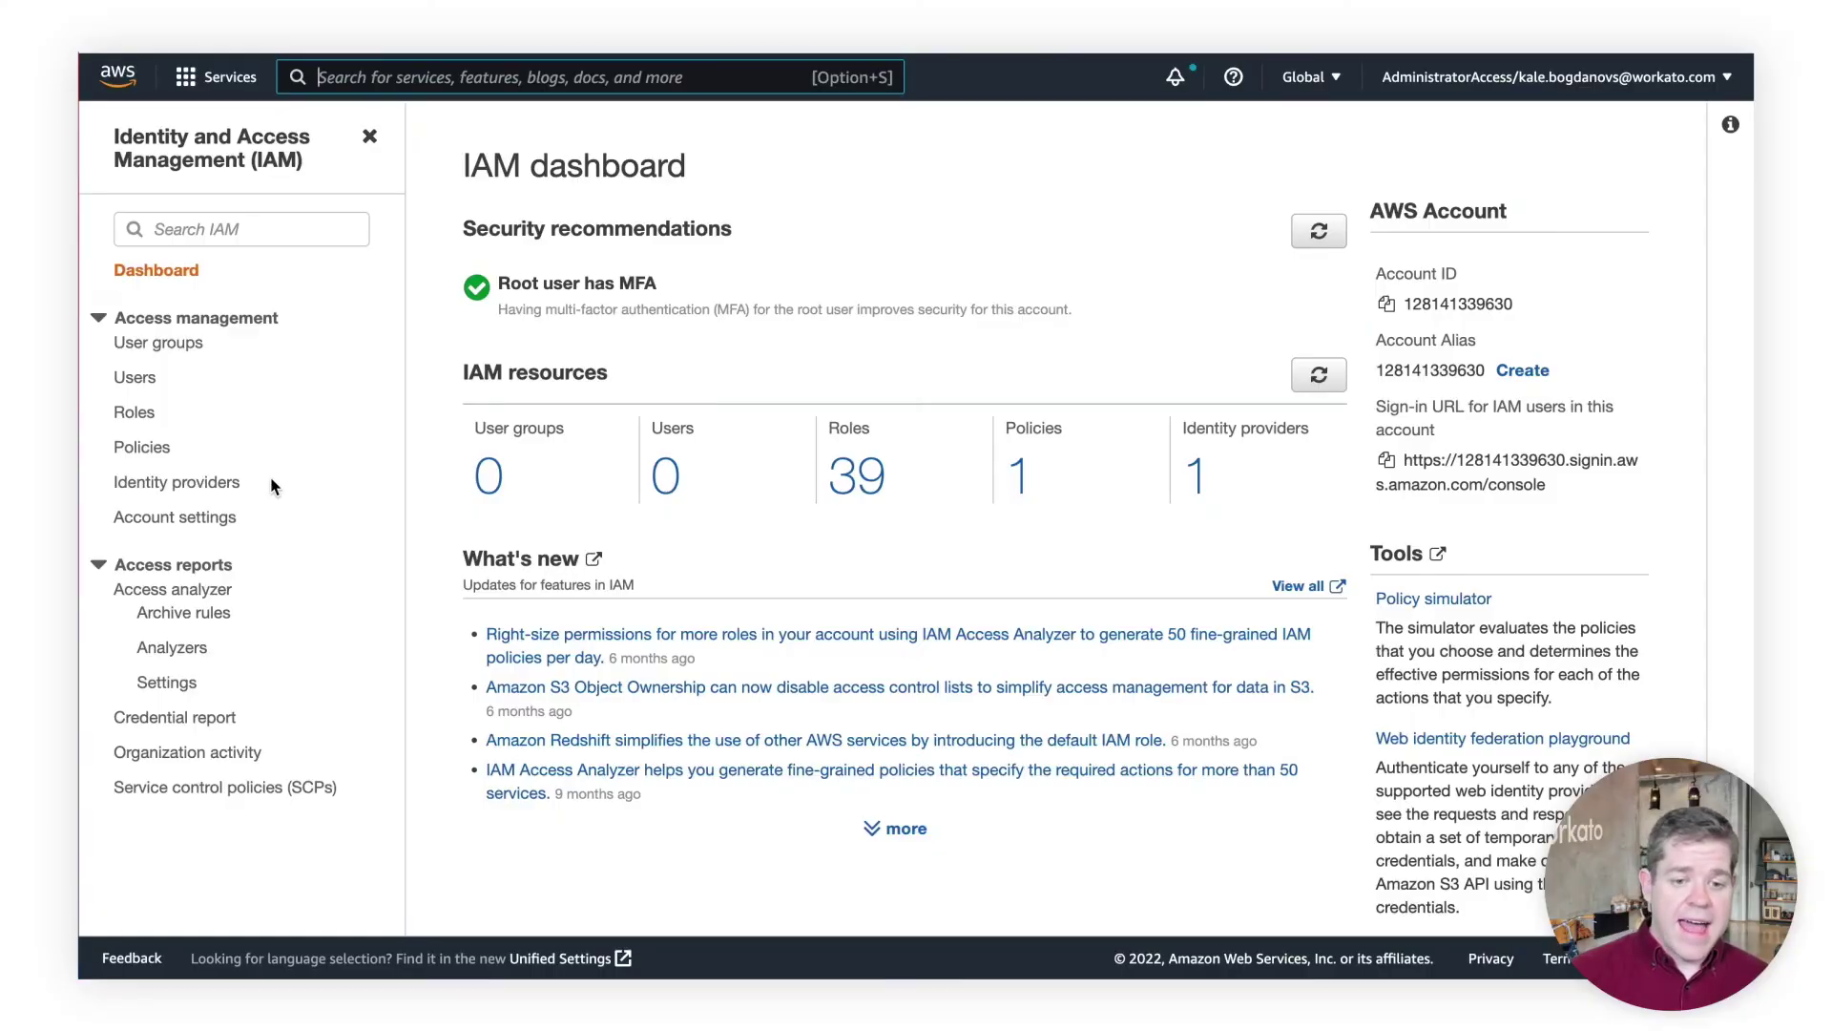
Open workato-secrets-manager-policy from the IAM Policies list to view its JSON
{"action": "left_click", "coordinate": [135, 449]}
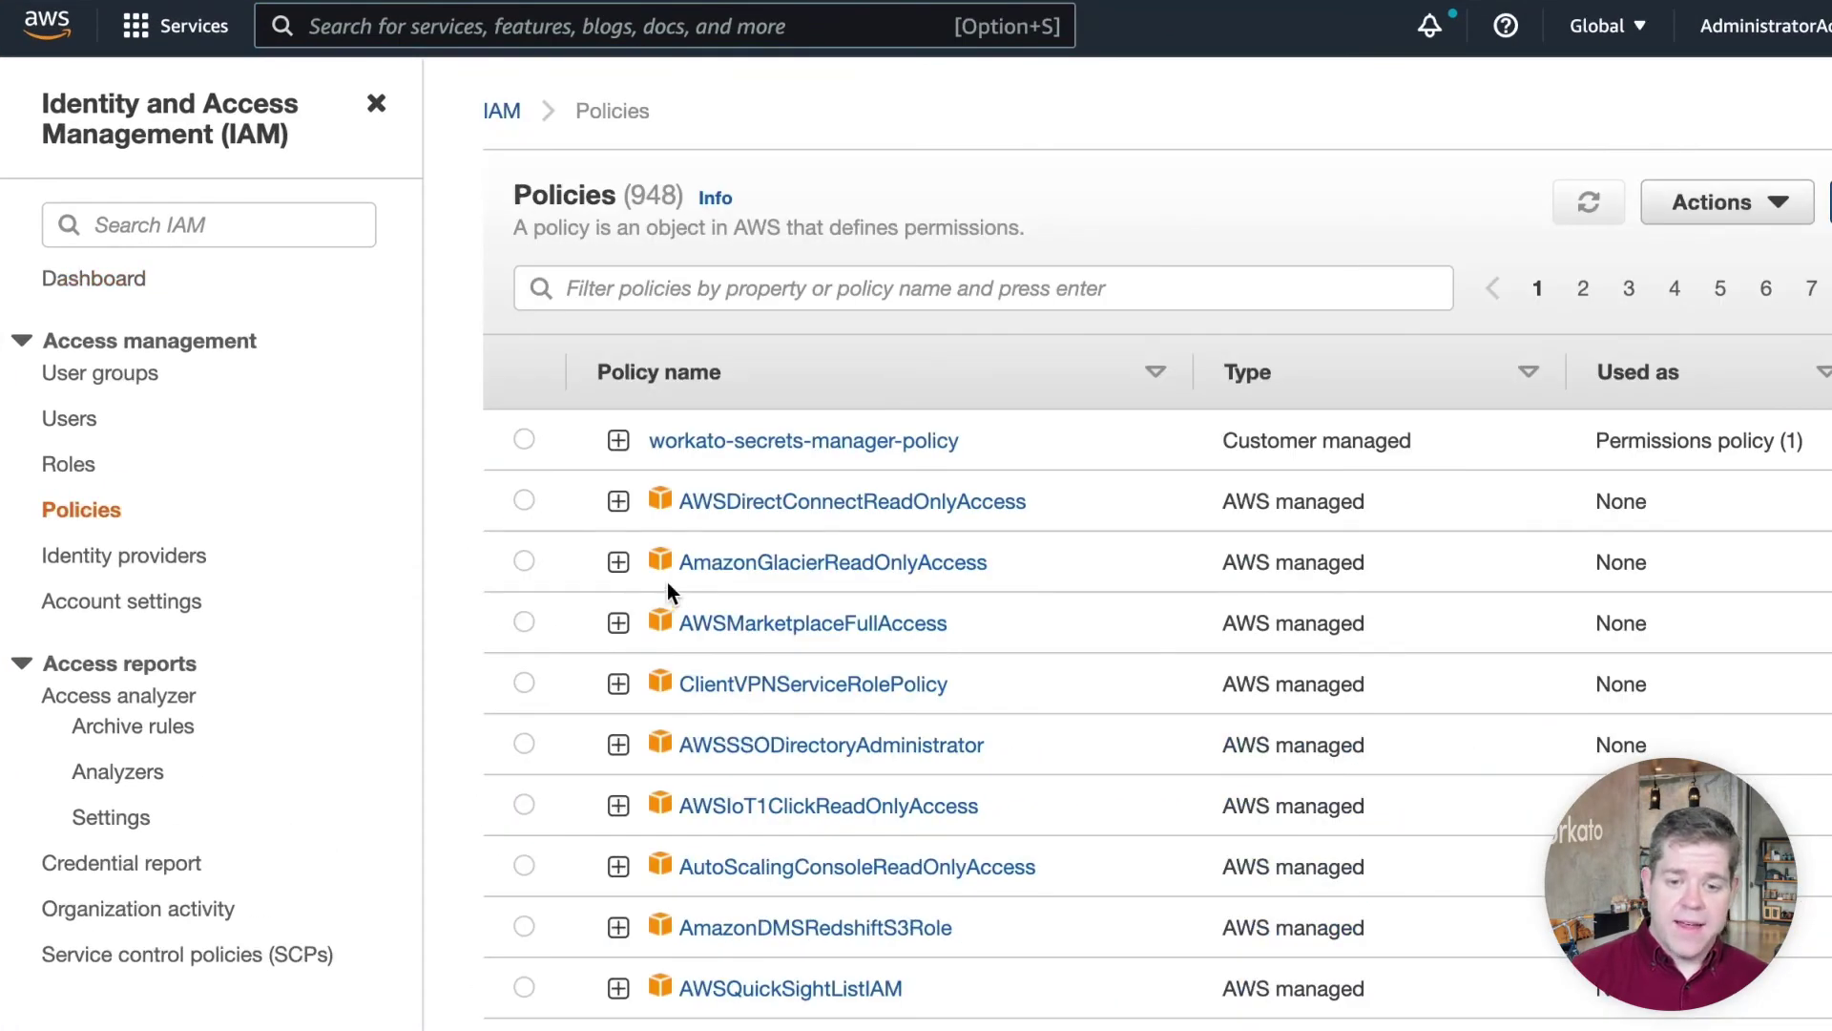
{"action": "left_click", "coordinate": [769, 445]}
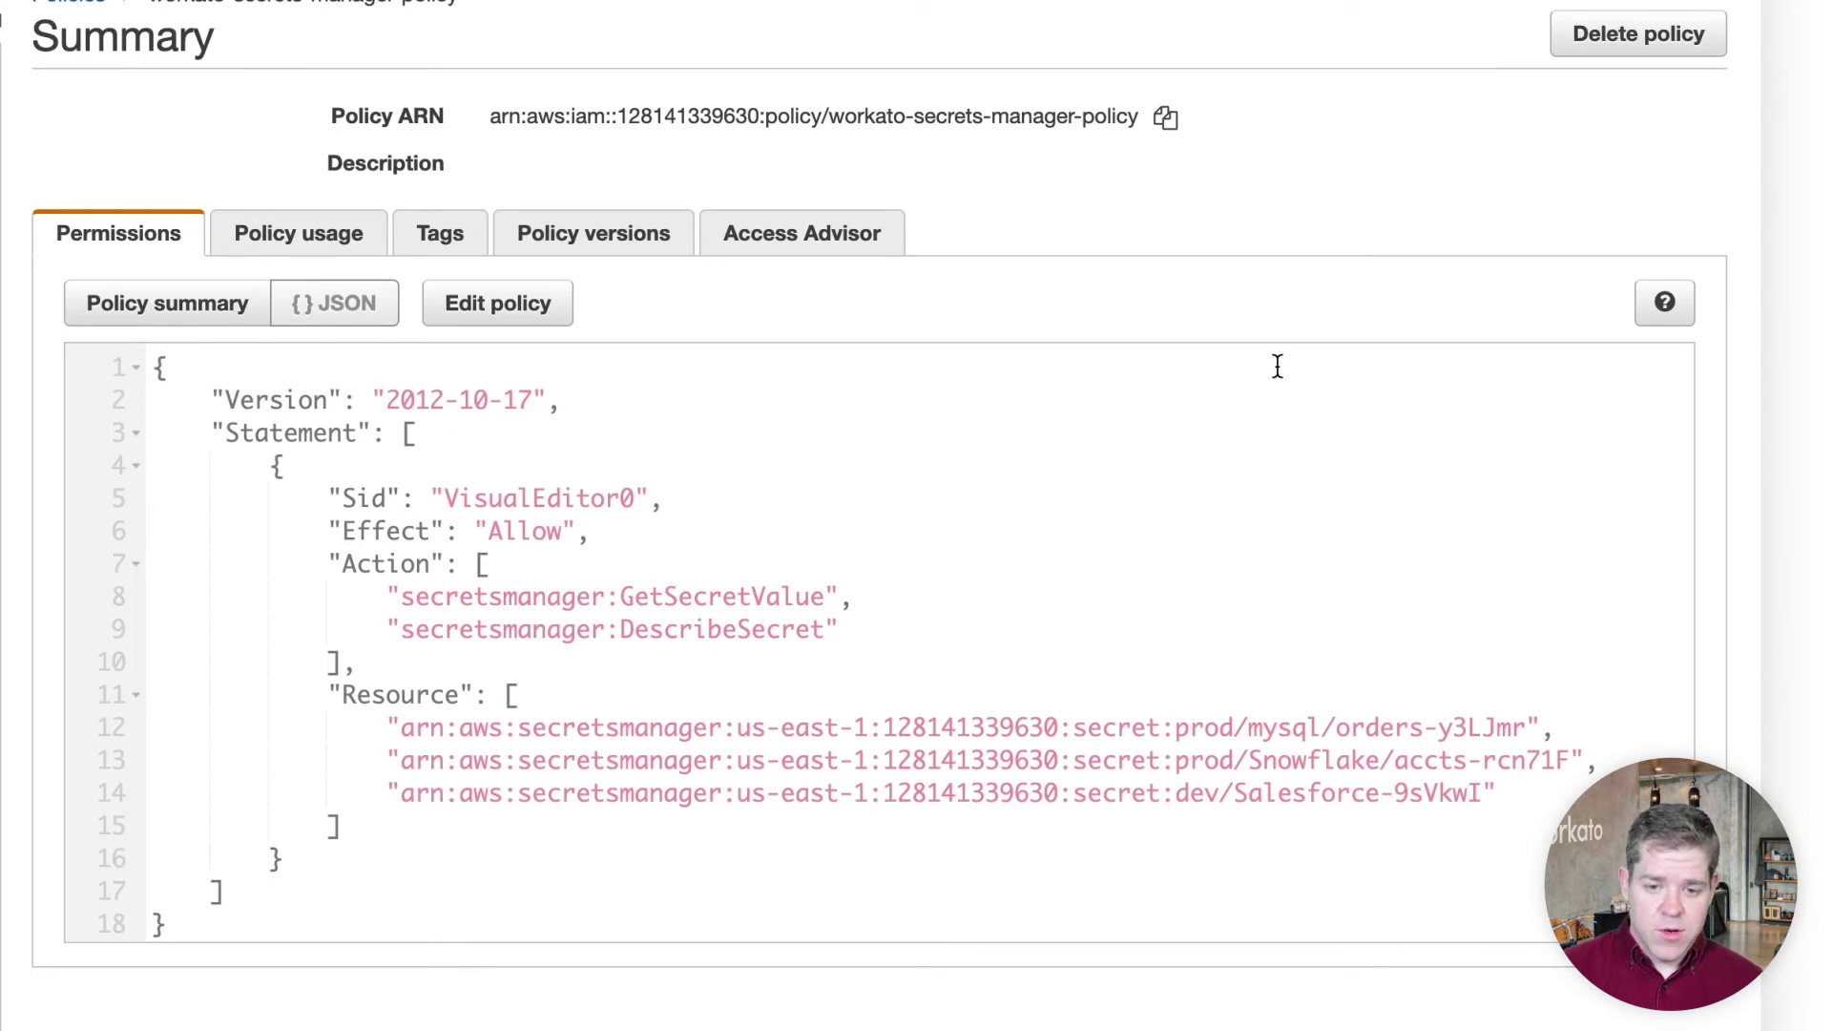
Remove the prod/mysql/orders ARN from the policy's Secrets Manager resources and save the changes
{"action": "left_click", "coordinate": [463, 303]}
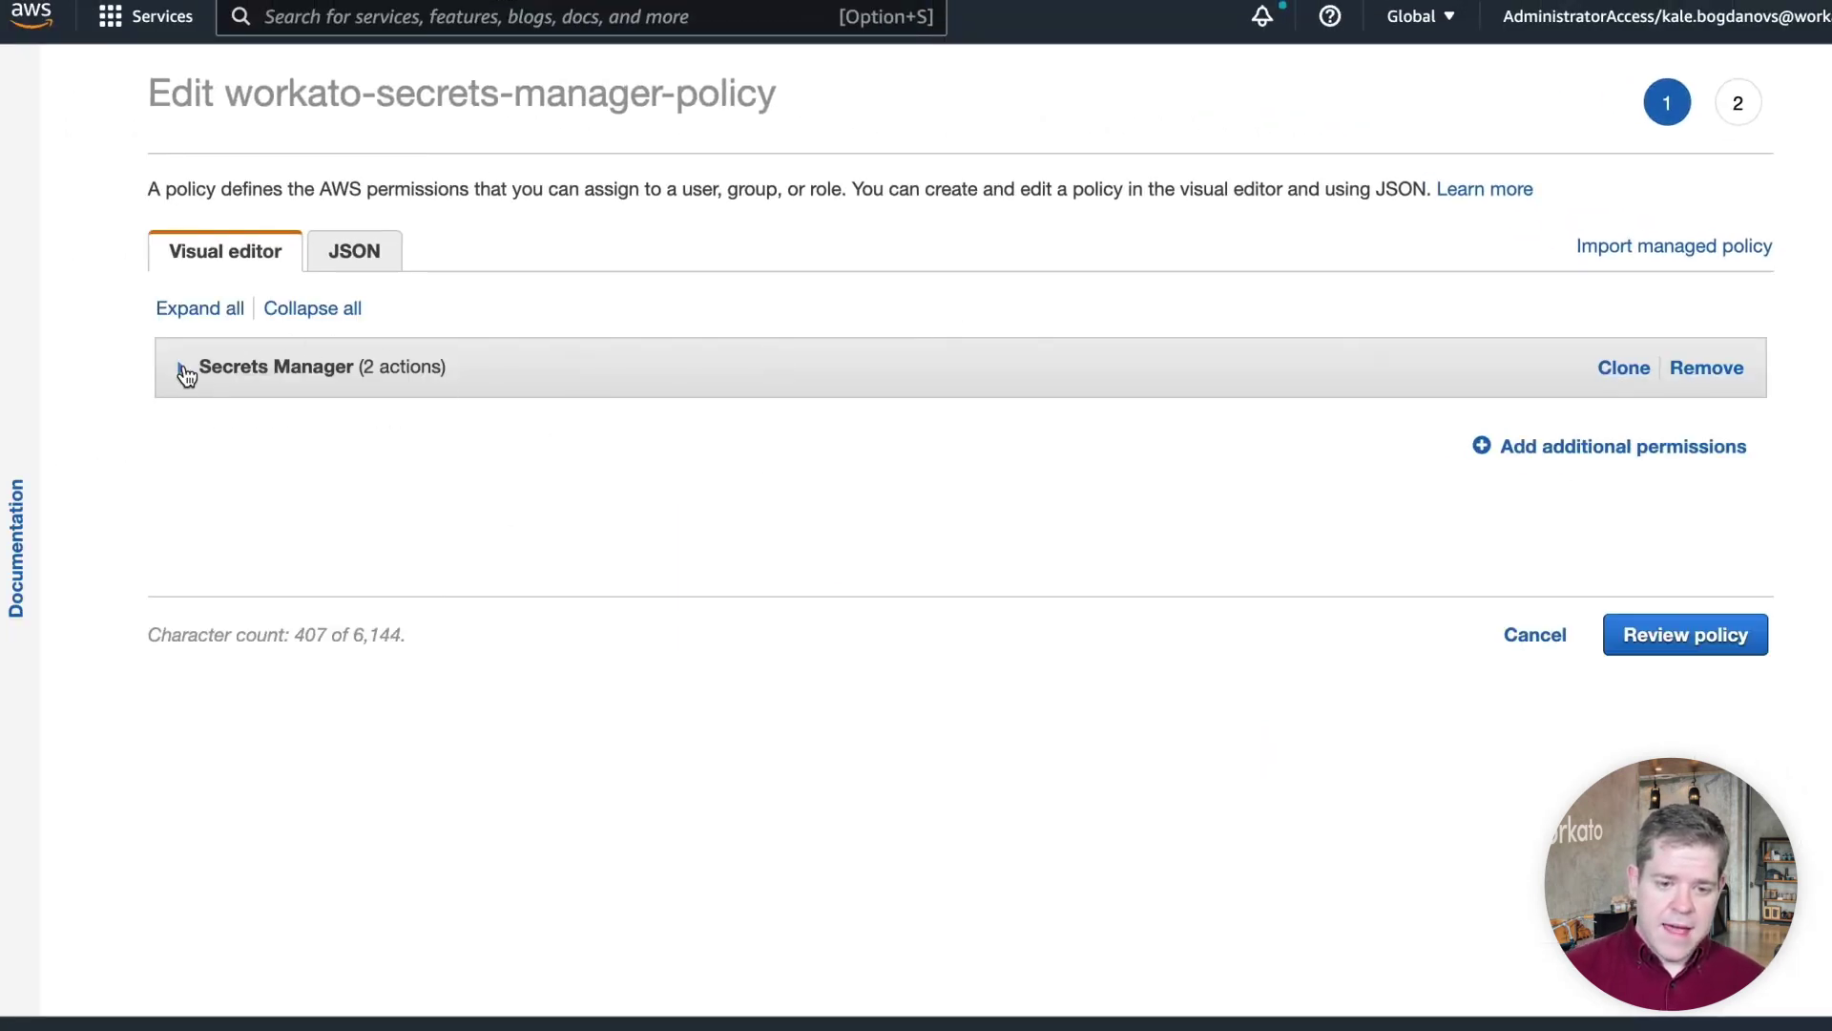
{"action": "left_click", "coordinate": [180, 368]}
{"action": "scroll", "coordinate": [916, 668], "scroll_direction": "down", "scroll_amount": 2}
{"action": "left_click", "coordinate": [549, 608]}
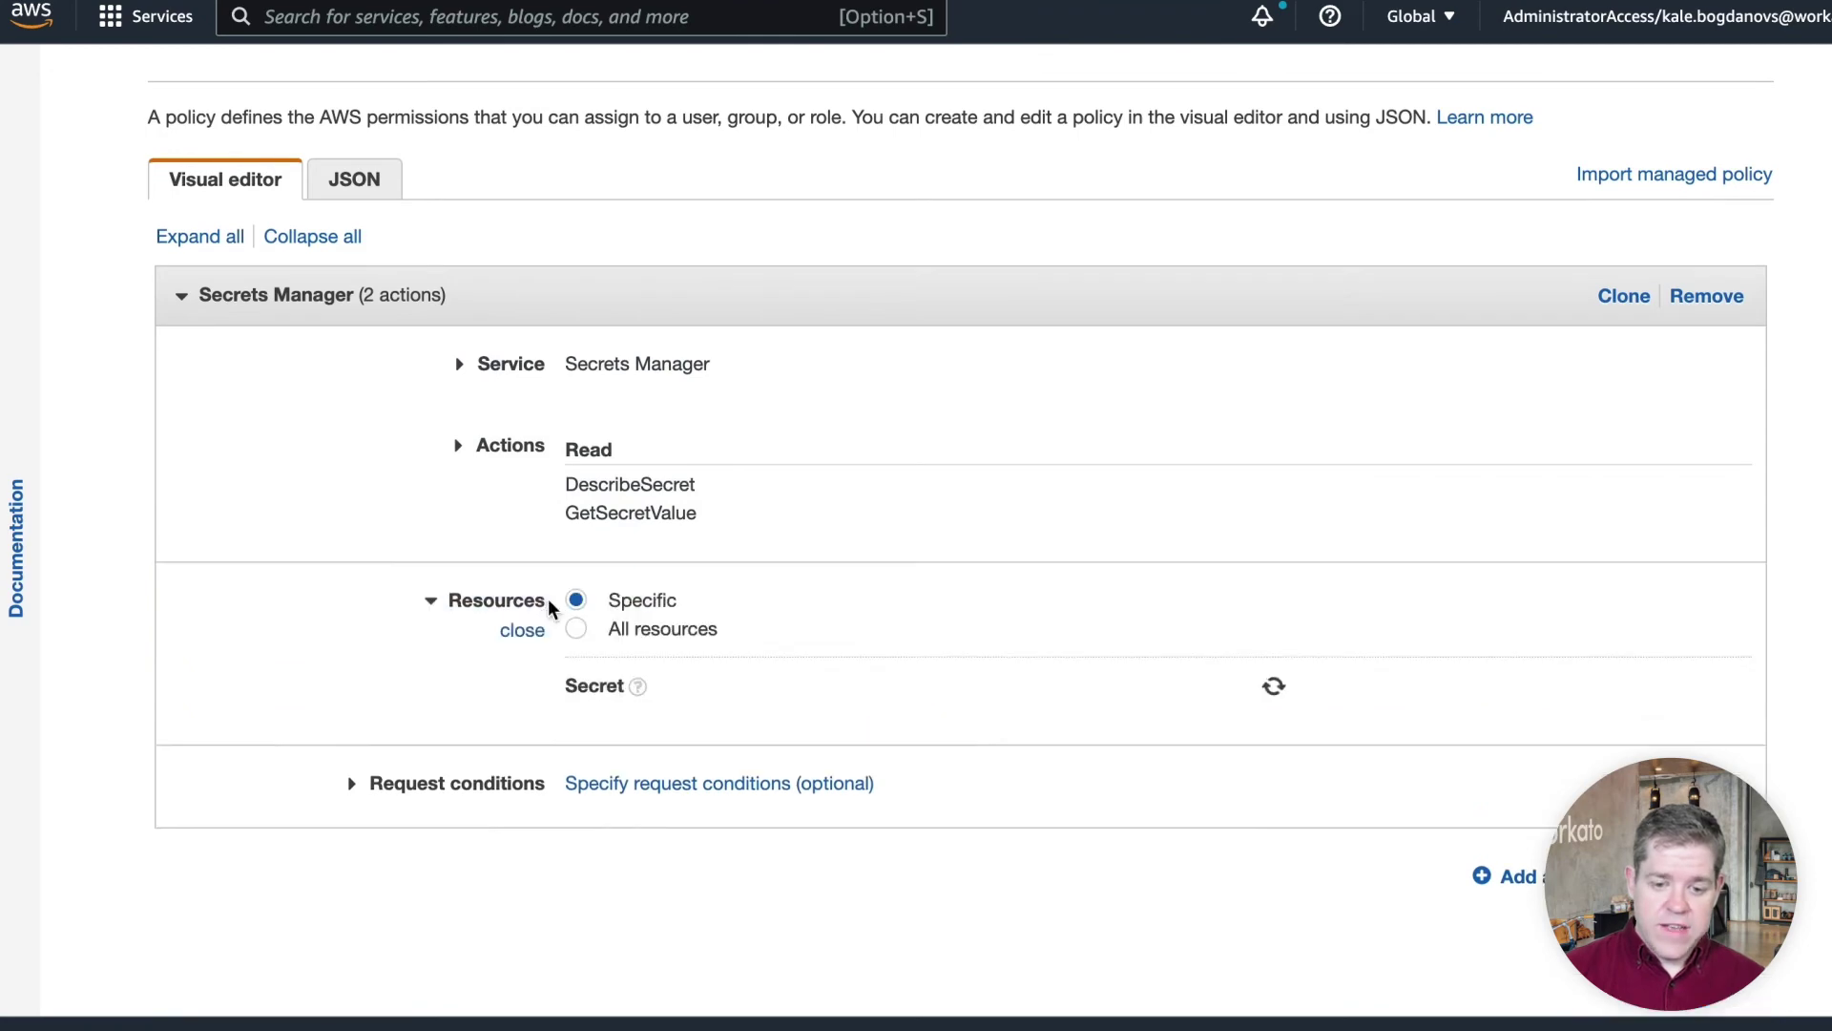
{"action": "scroll", "coordinate": [838, 637], "scroll_direction": "down", "scroll_amount": 1}
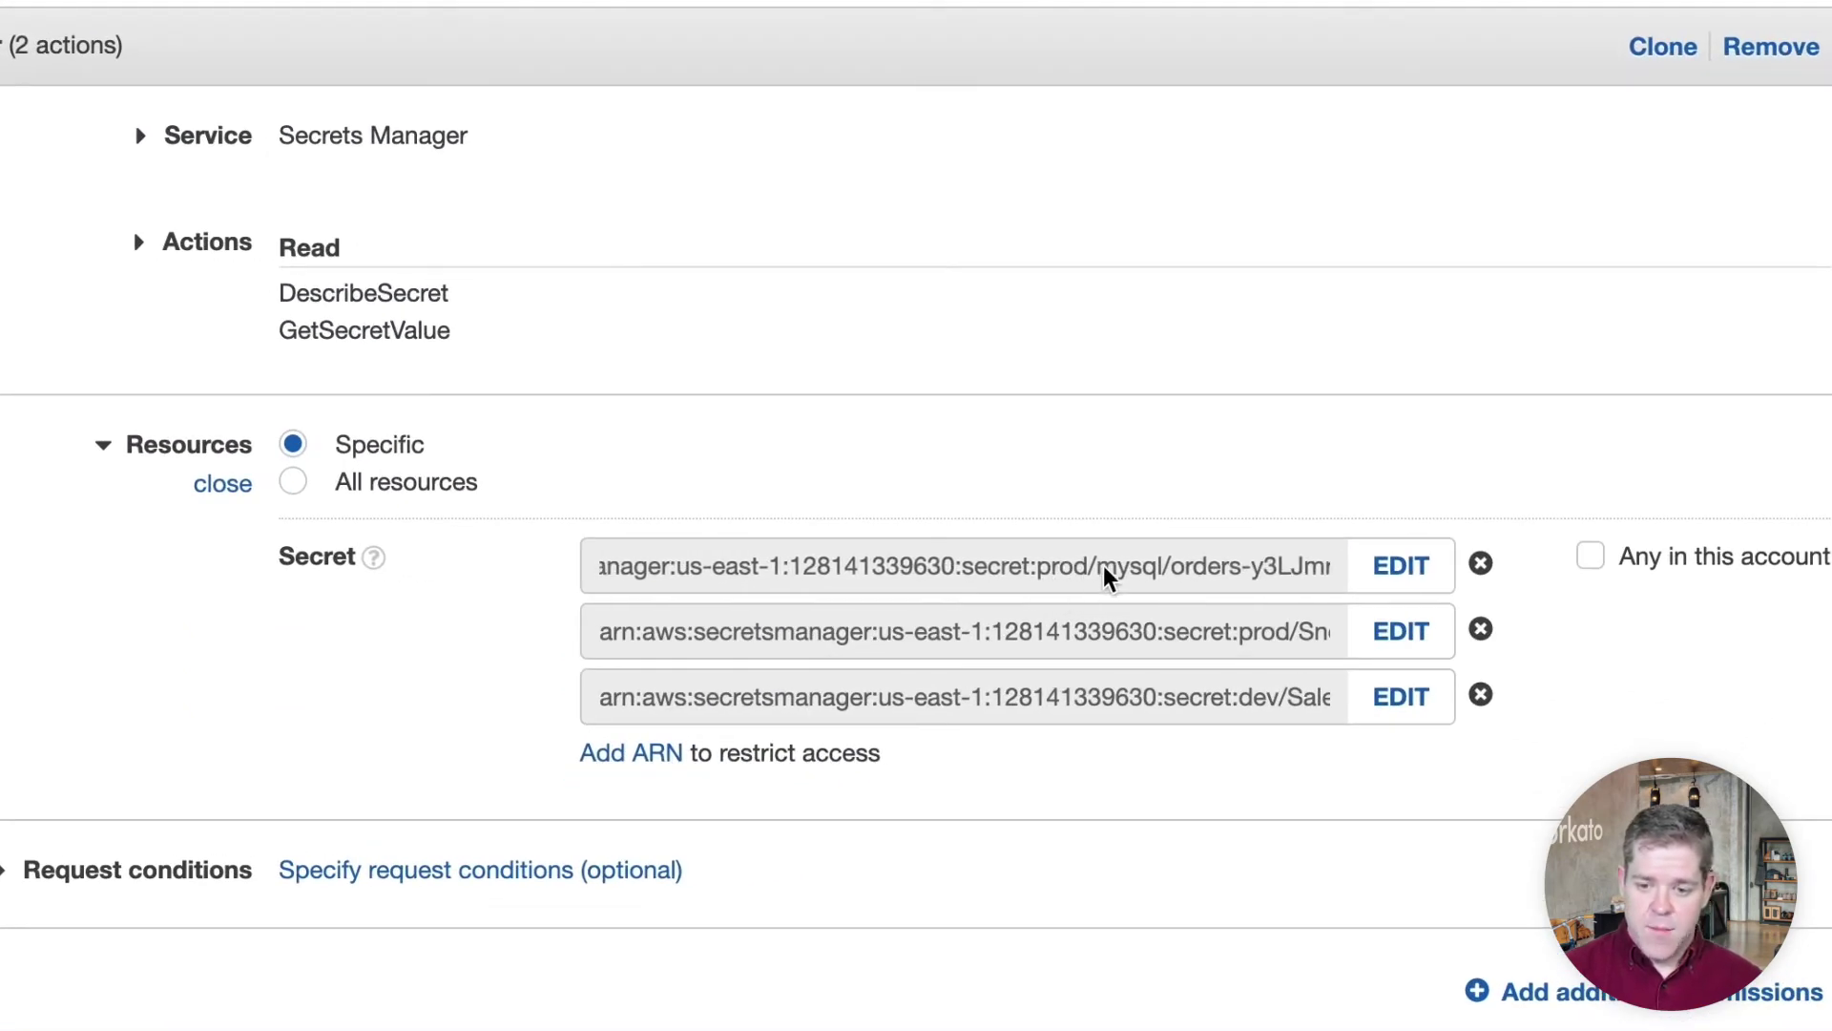
{"action": "left_click", "coordinate": [1481, 564]}
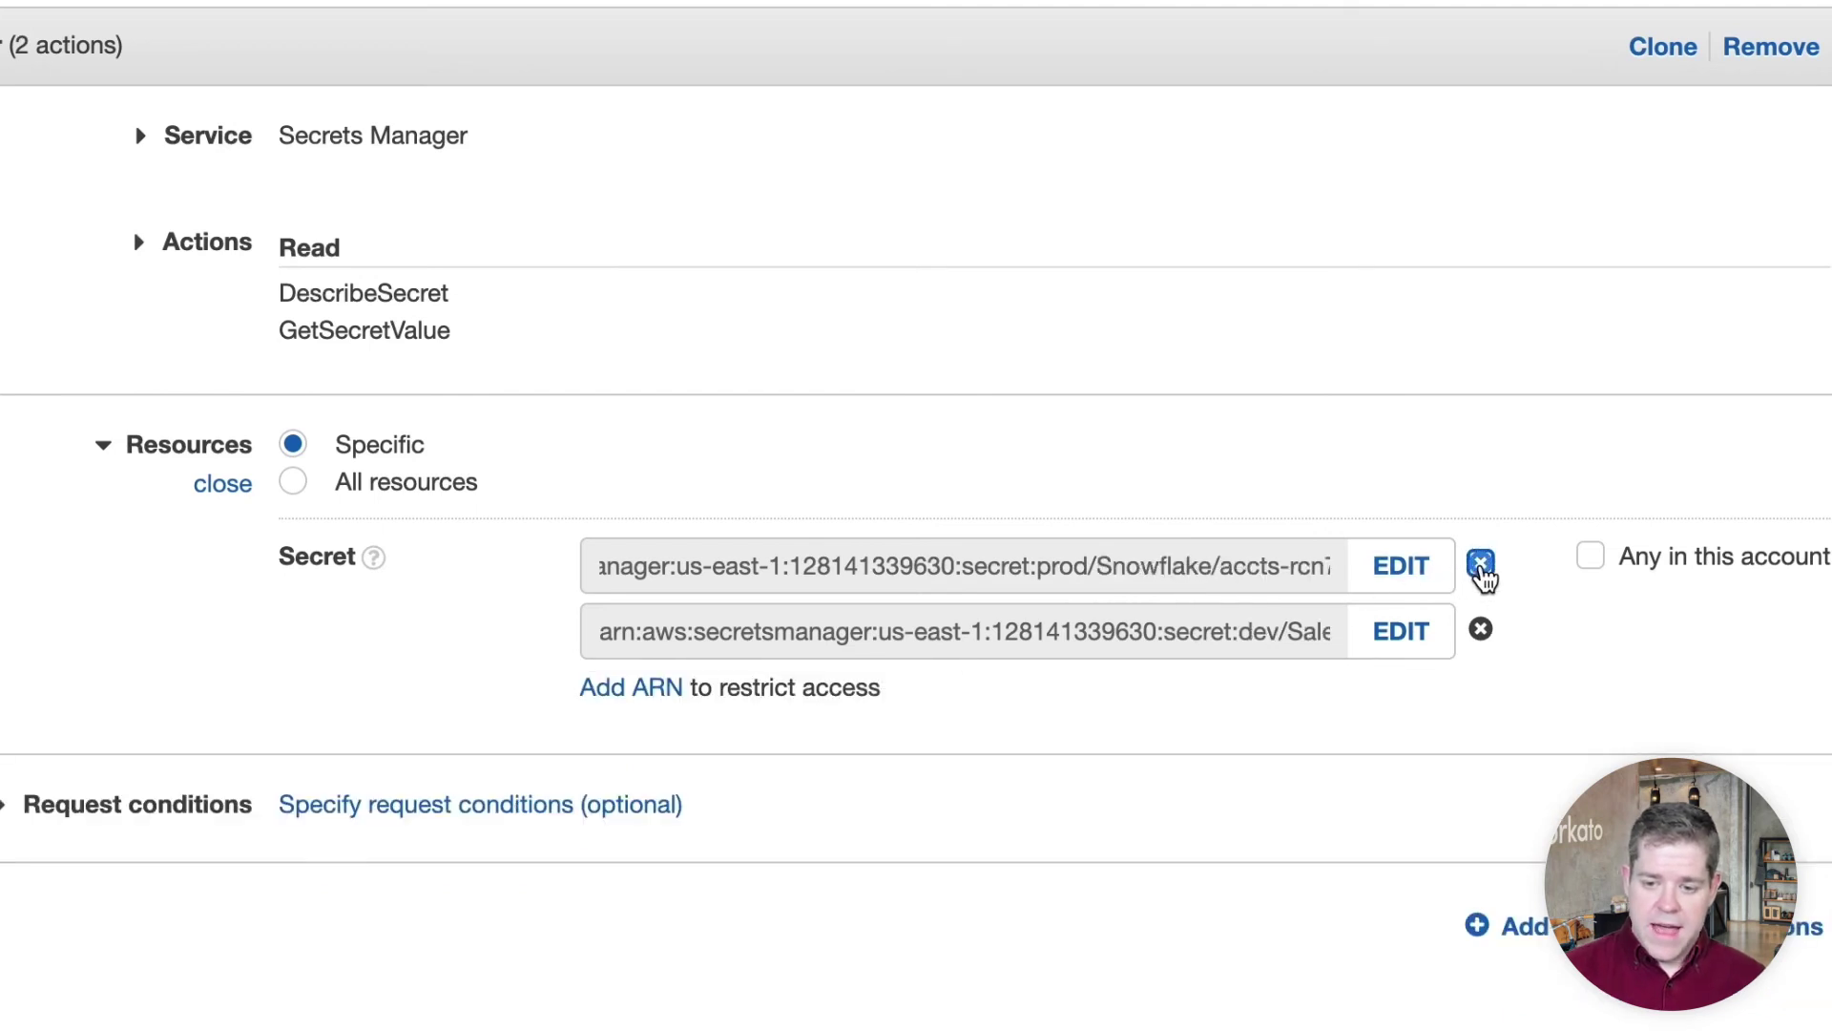
{"action": "scroll", "coordinate": [1591, 585], "scroll_direction": "down", "scroll_amount": 2}
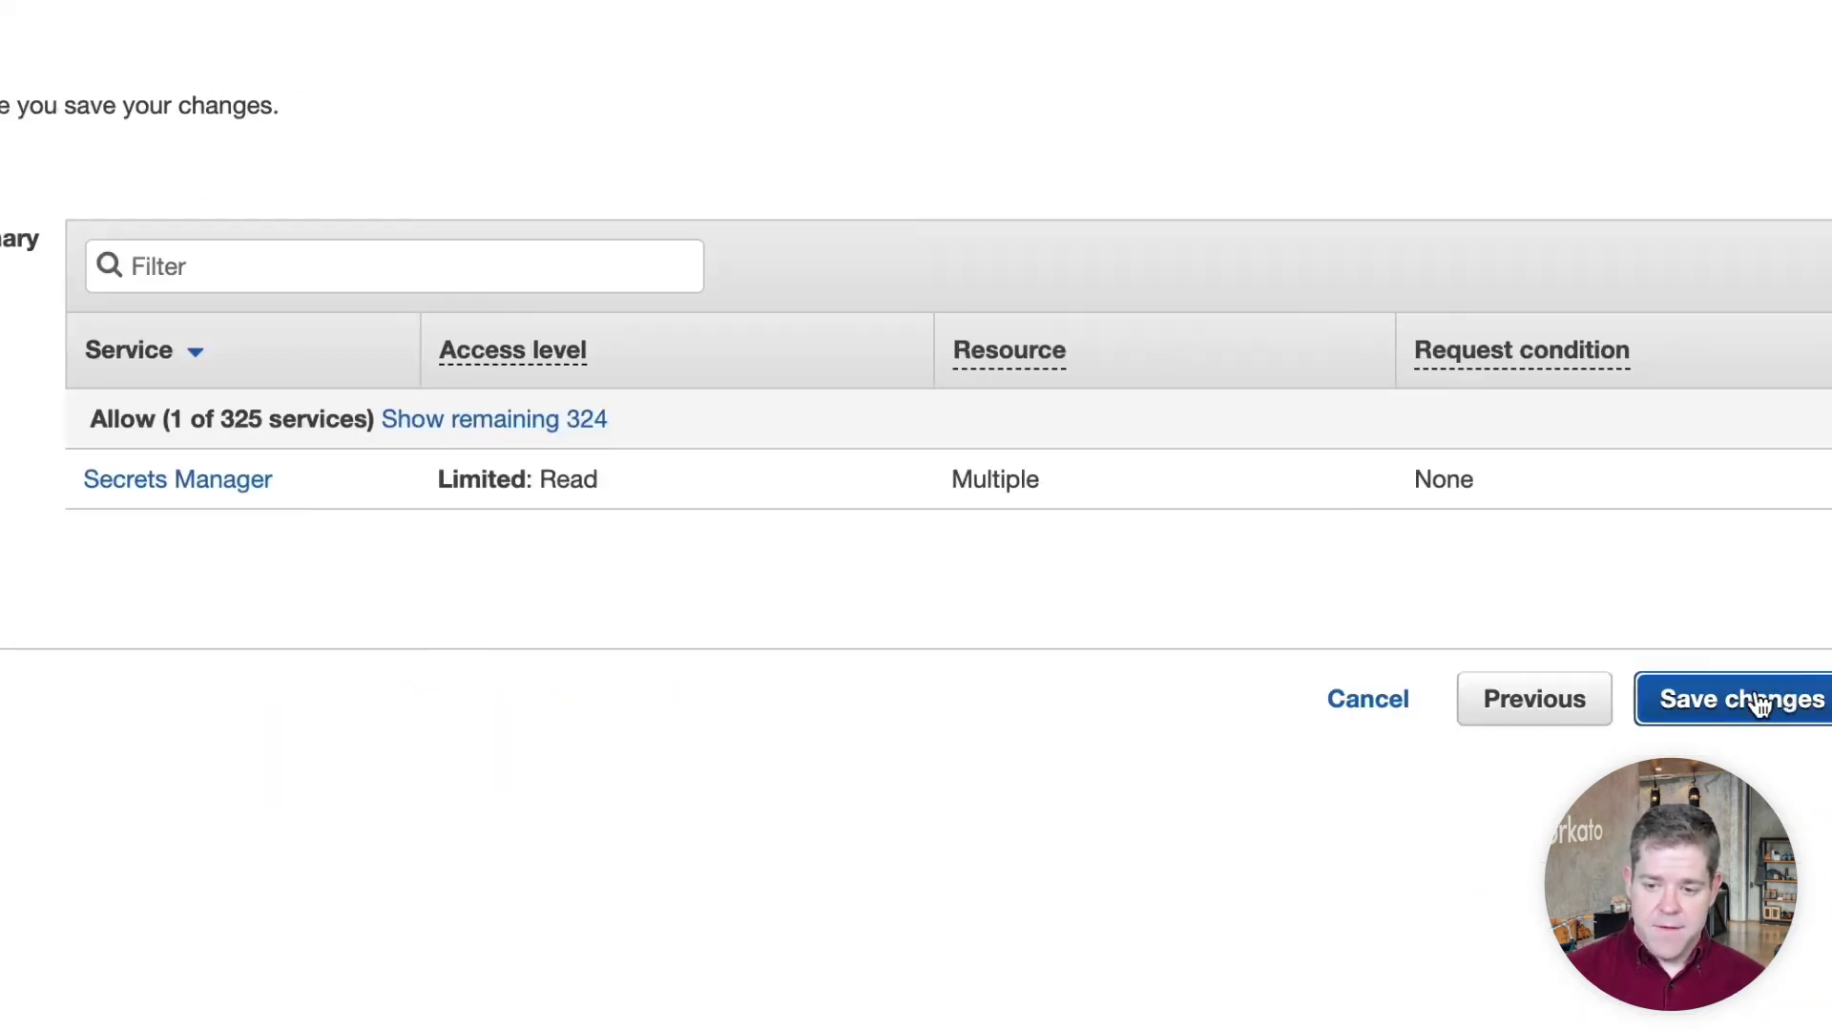
{"action": "left_click", "coordinate": [1759, 699]}
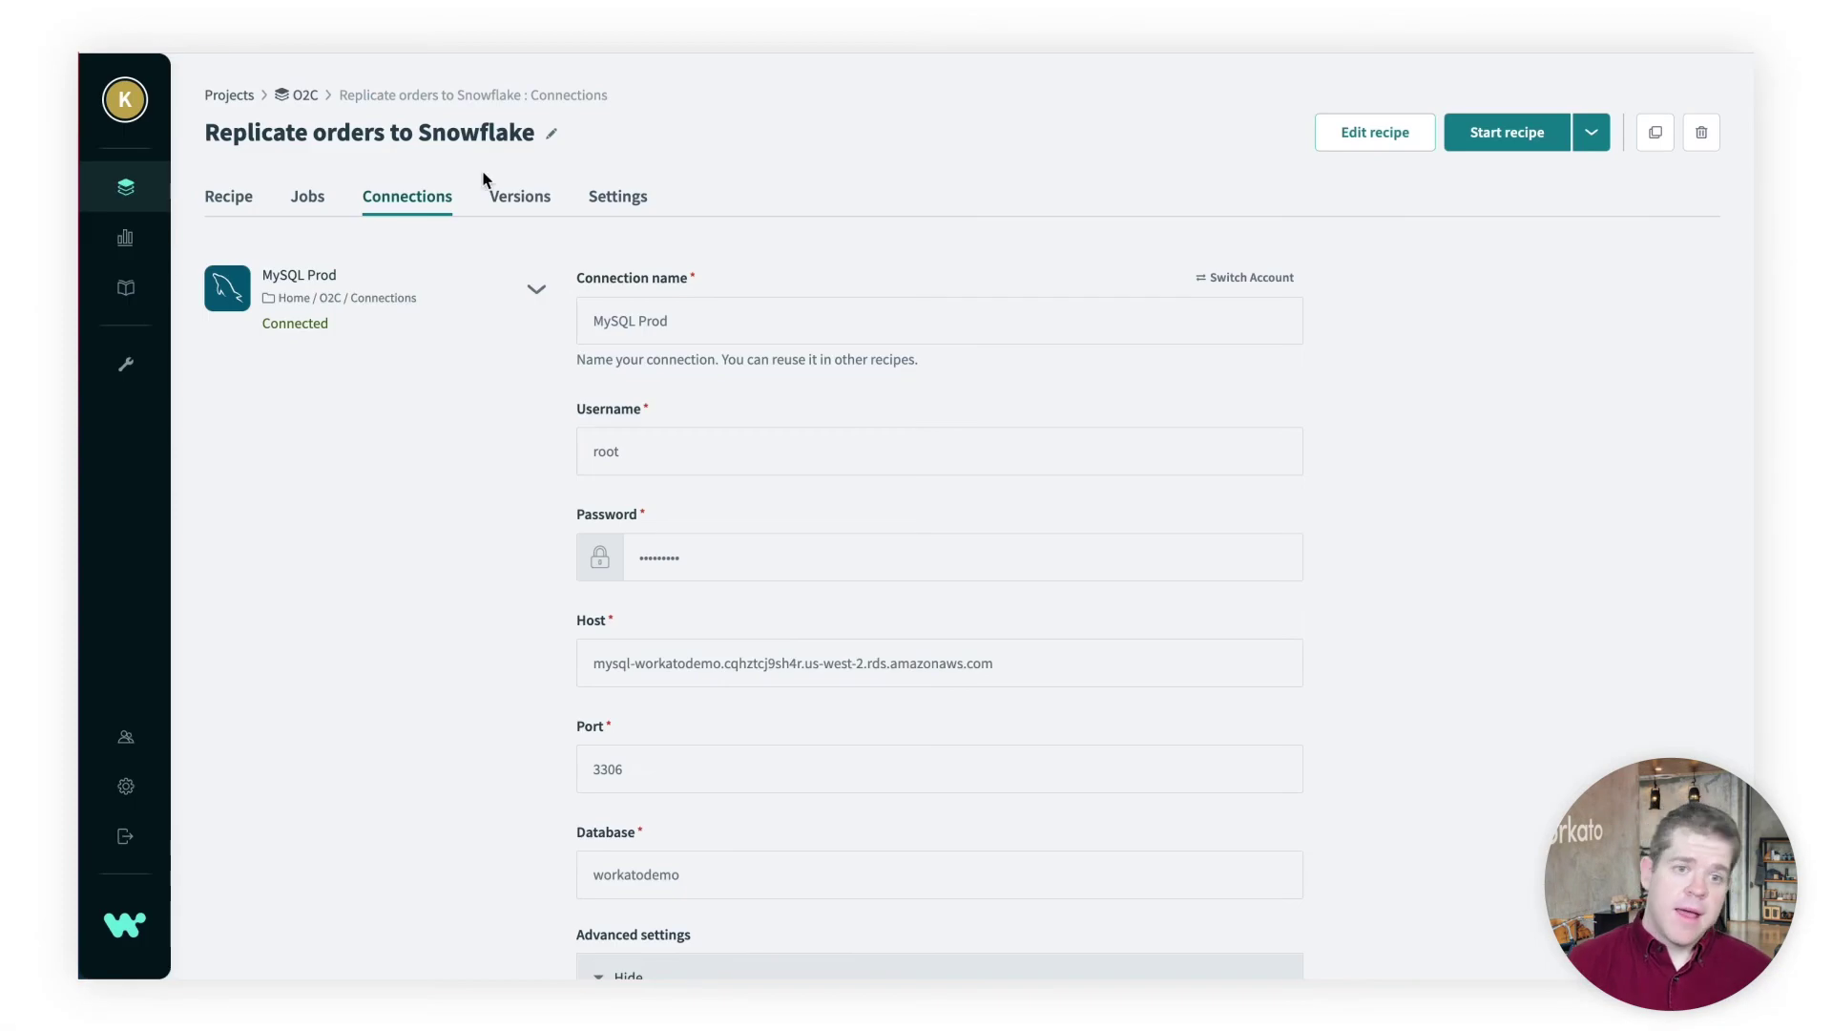
Scroll through the MySQL Prod connection settings
{"action": "scroll", "coordinate": [744, 665], "scroll_direction": "down", "scroll_amount": 2}
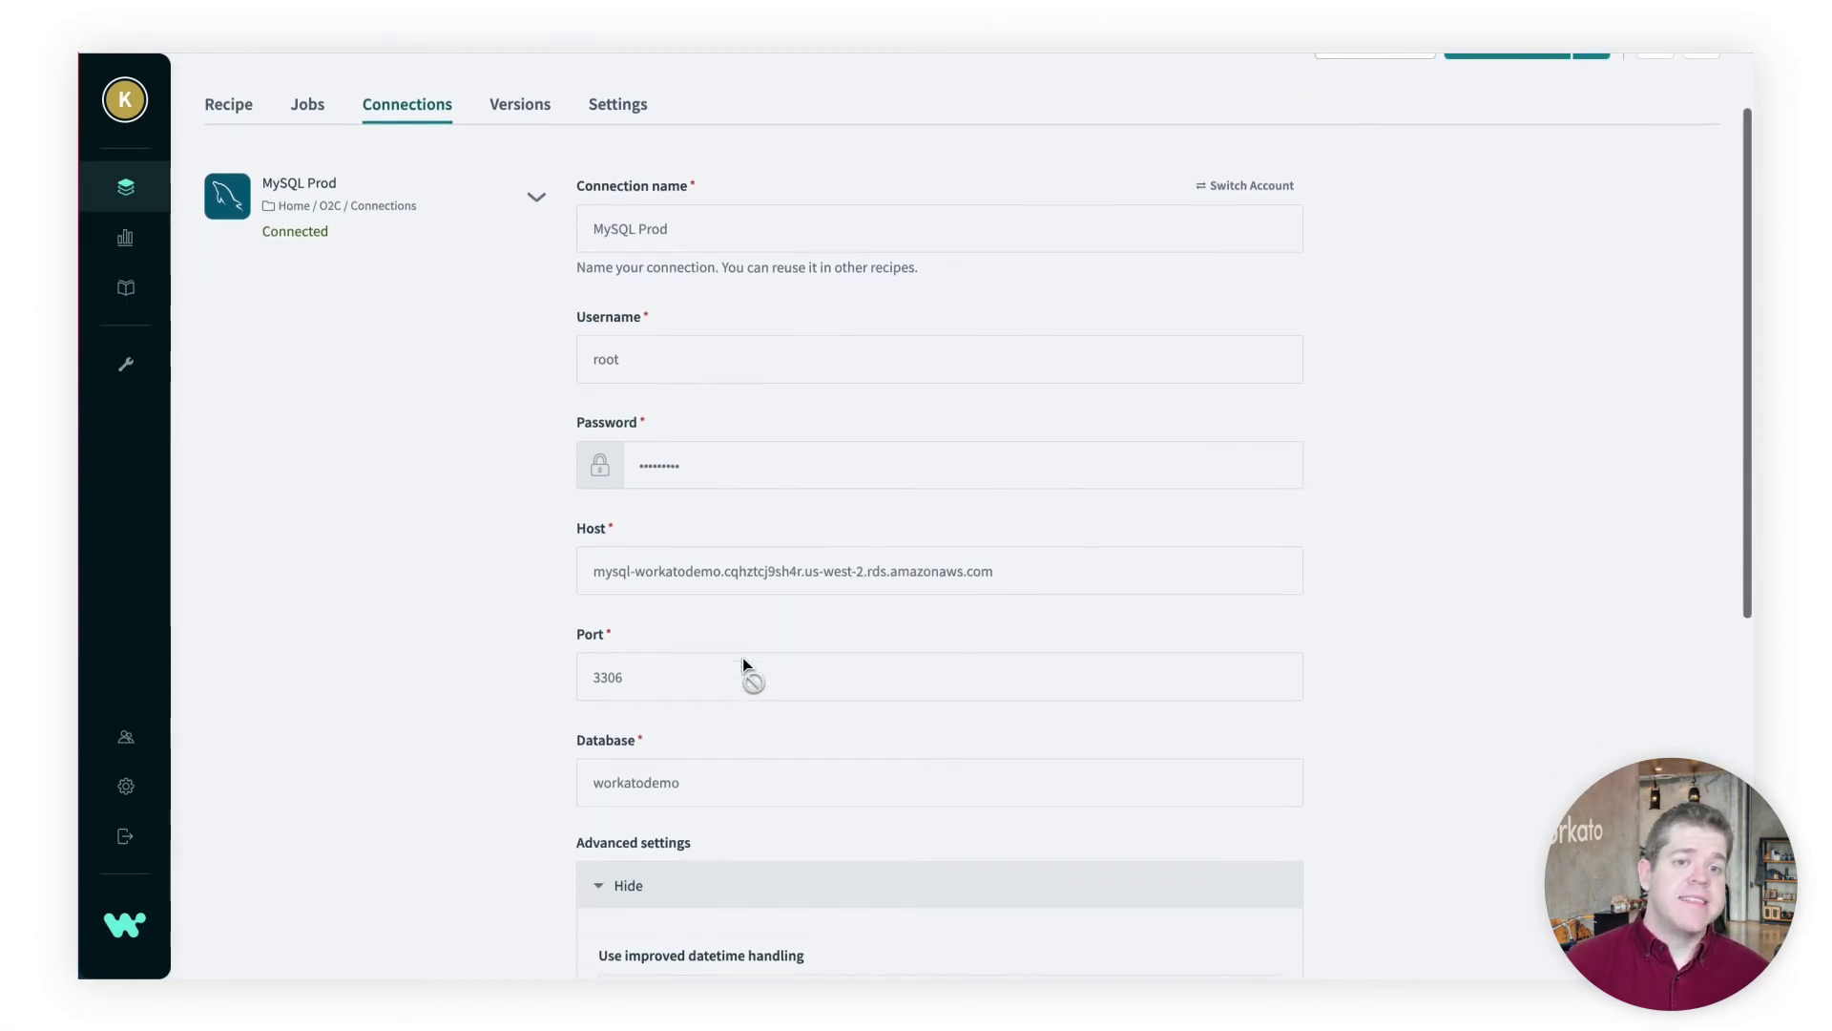
{"action": "scroll", "coordinate": [744, 662], "scroll_direction": "down", "scroll_amount": 5}
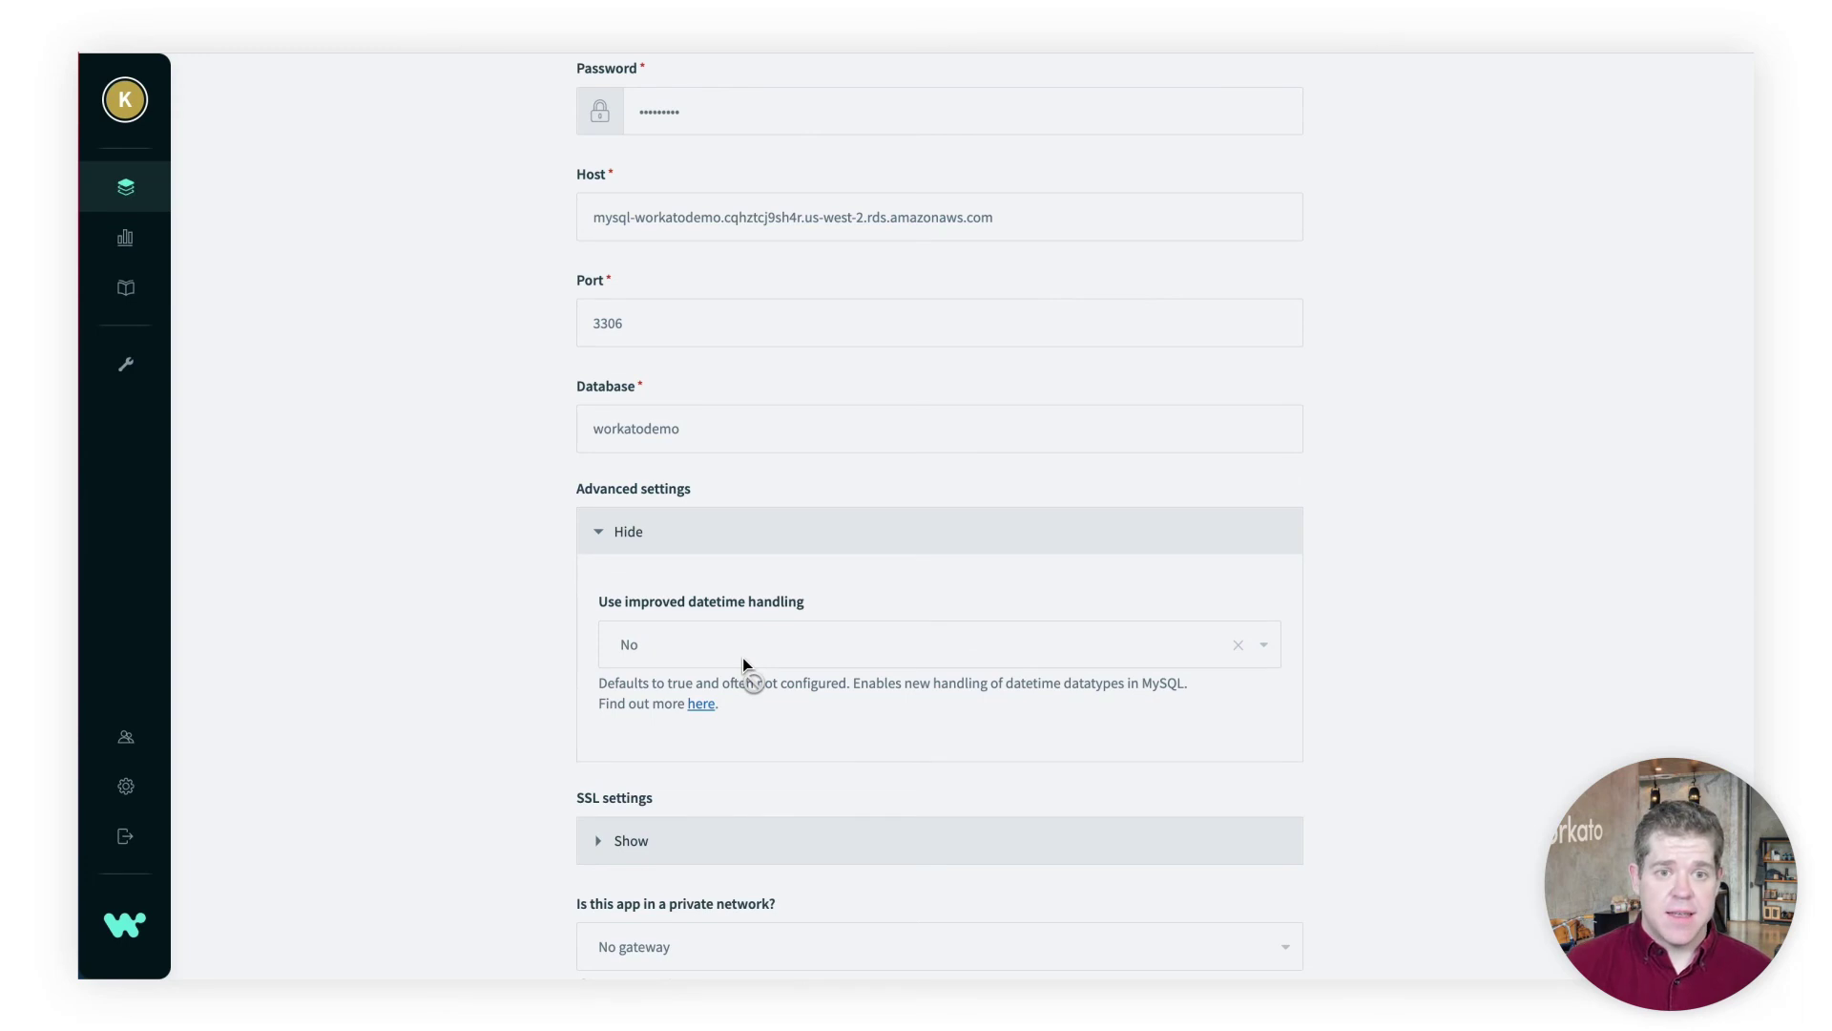
{"action": "scroll", "coordinate": [742, 657], "scroll_direction": "down", "scroll_amount": 2}
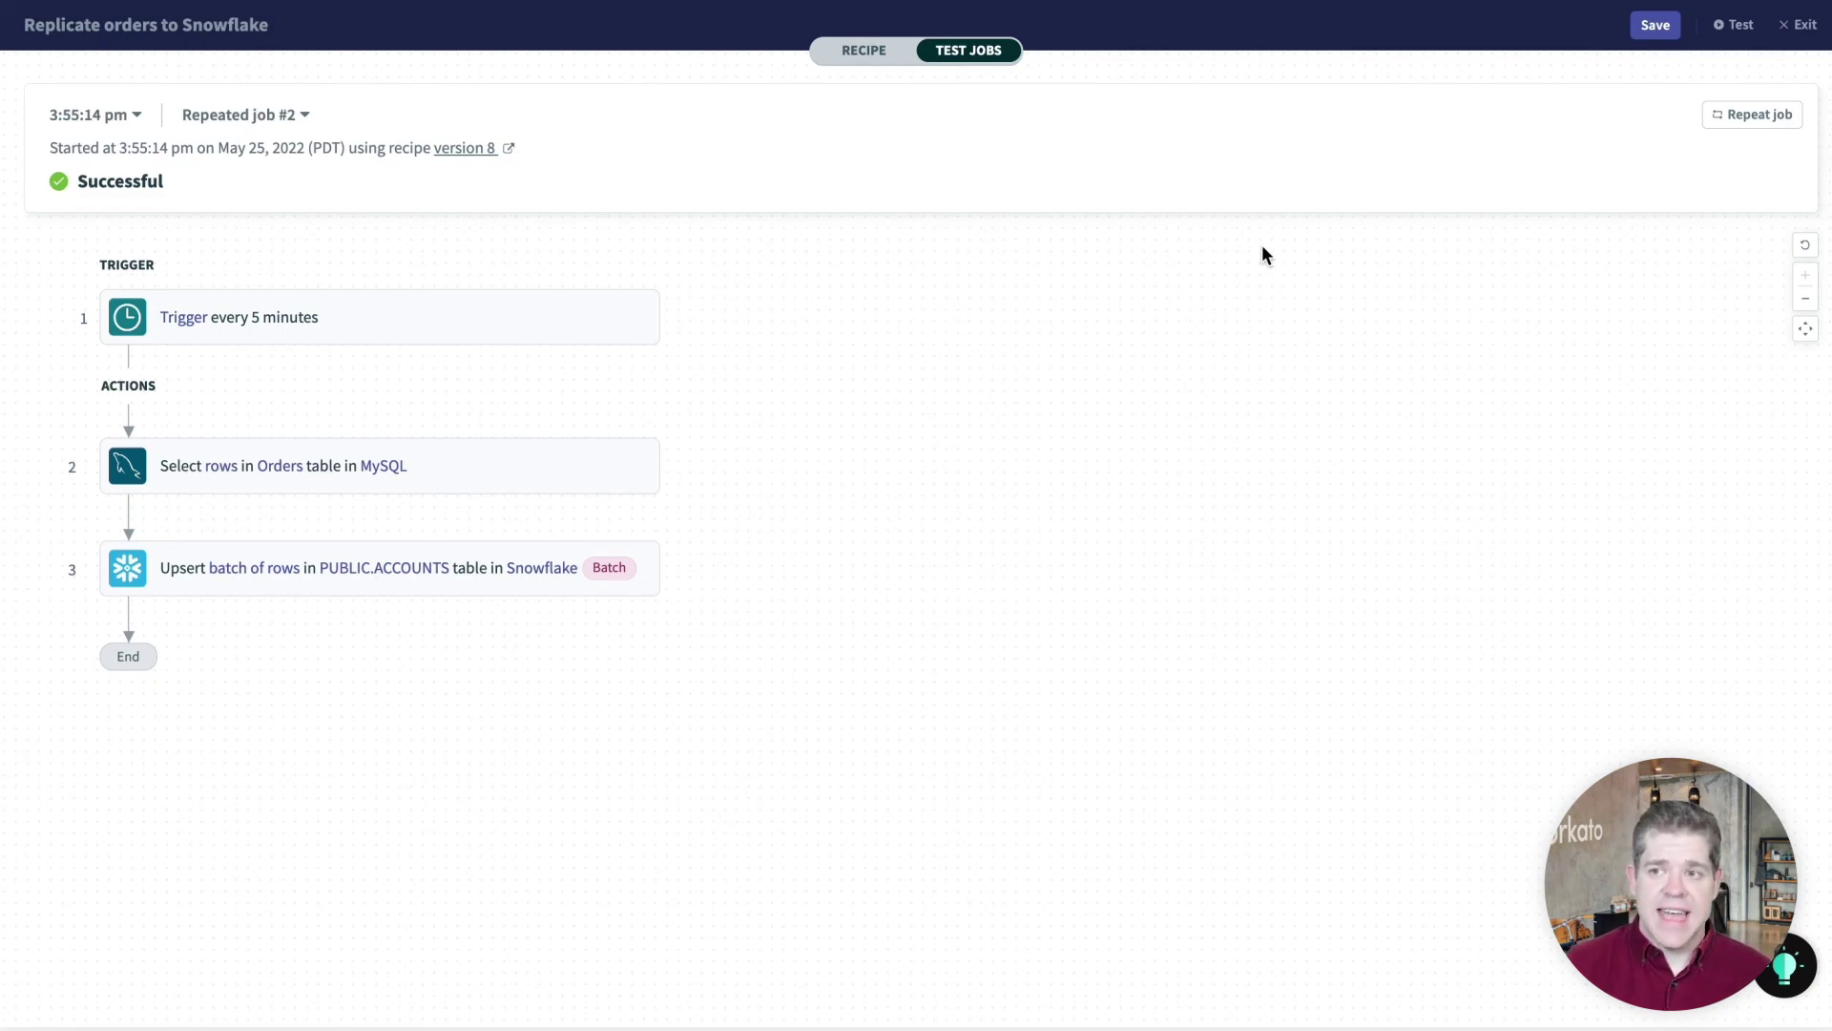
Run the recipe test again now that access to the secret is revoked
{"action": "left_click", "coordinate": [1732, 26]}
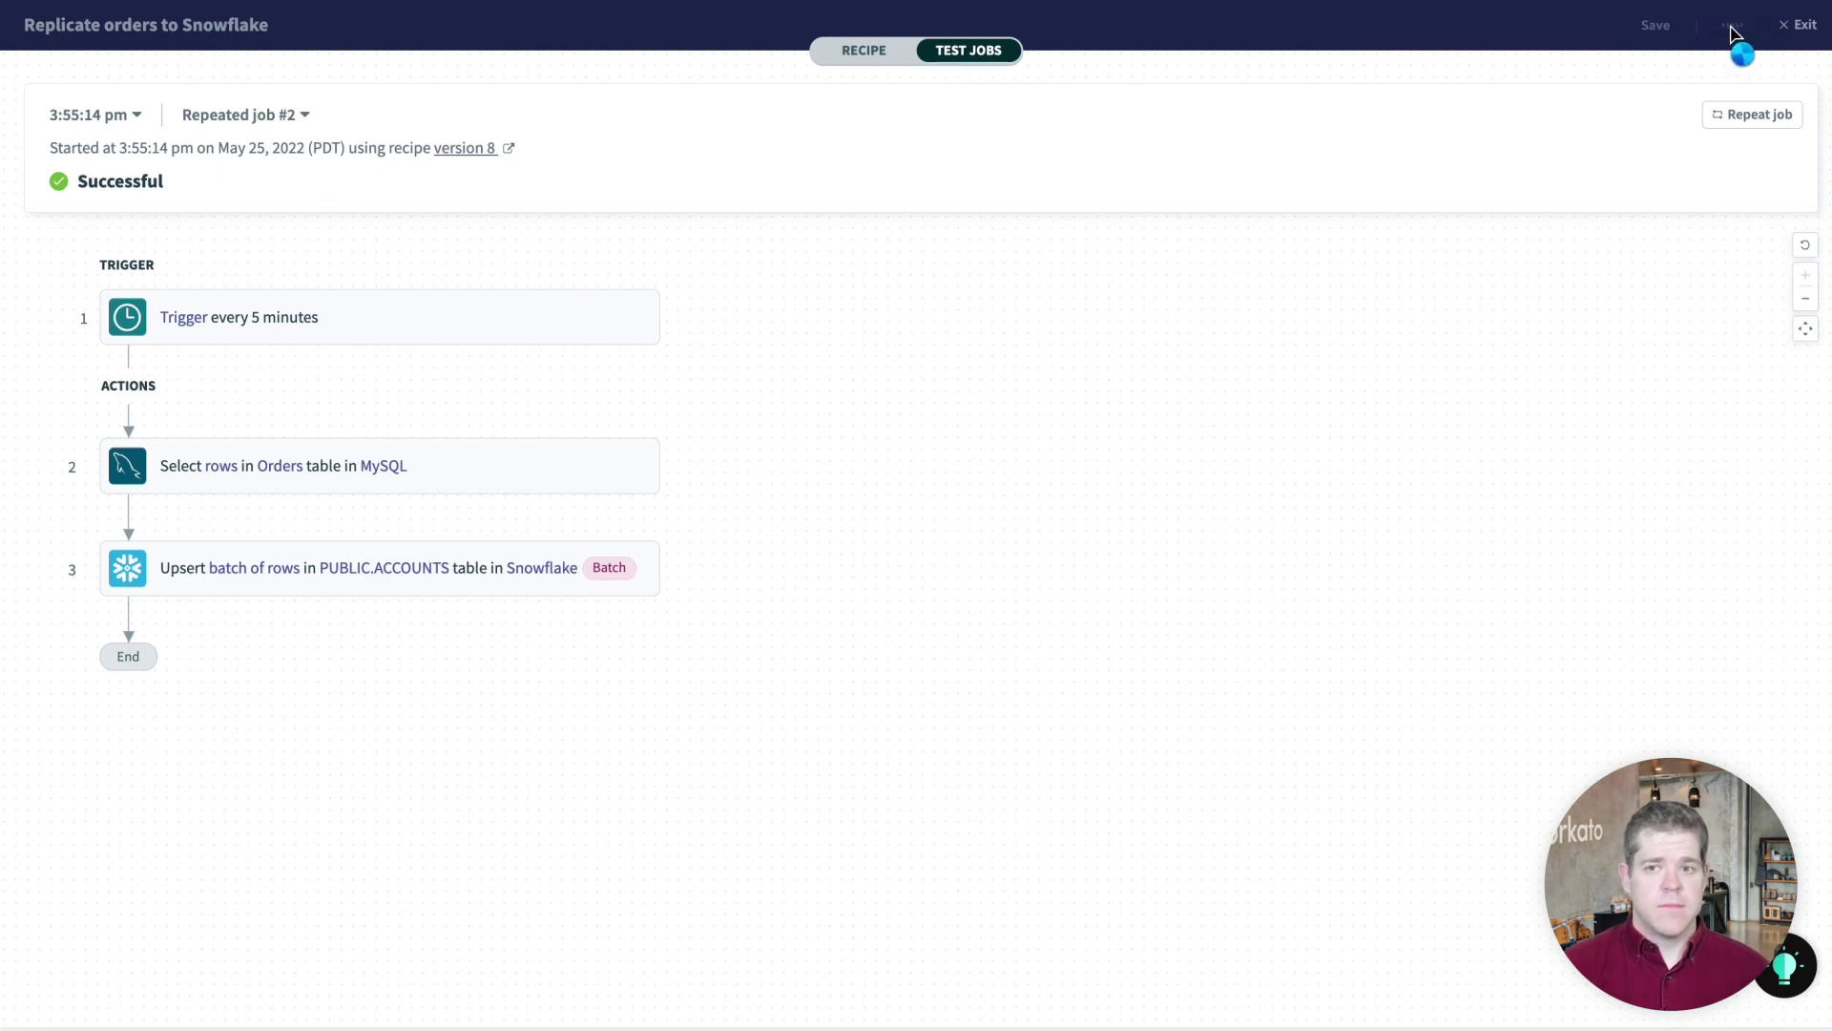